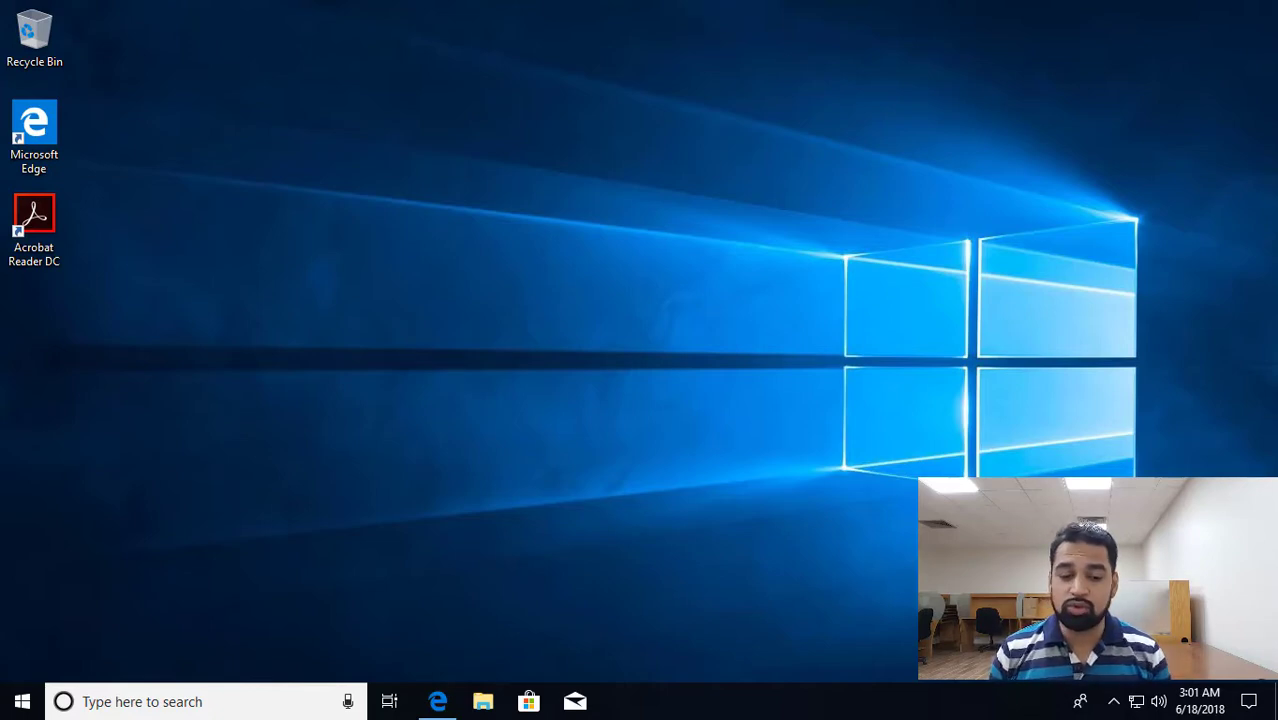
- Look at the Start menu and its quick-link menu for the ways to reach Settings, leaving both without choosing anything
{"action": "key", "text": "super"}
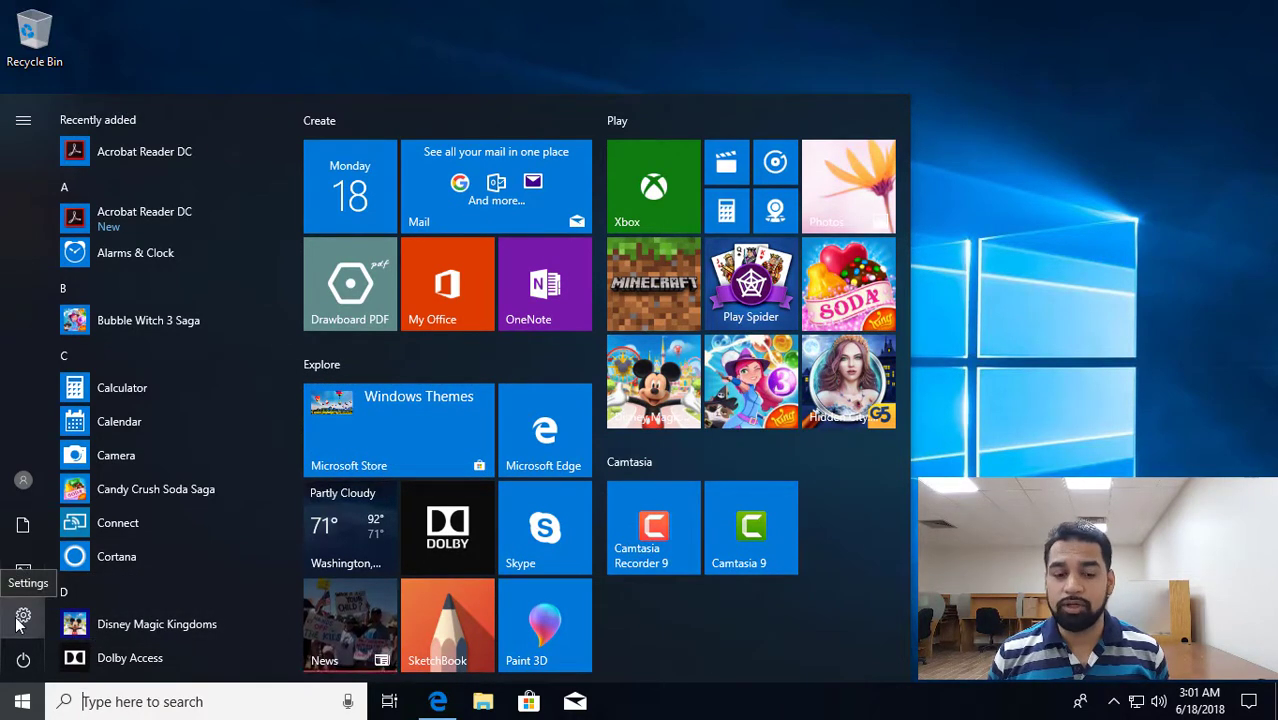
{"action": "key", "text": "Escape"}
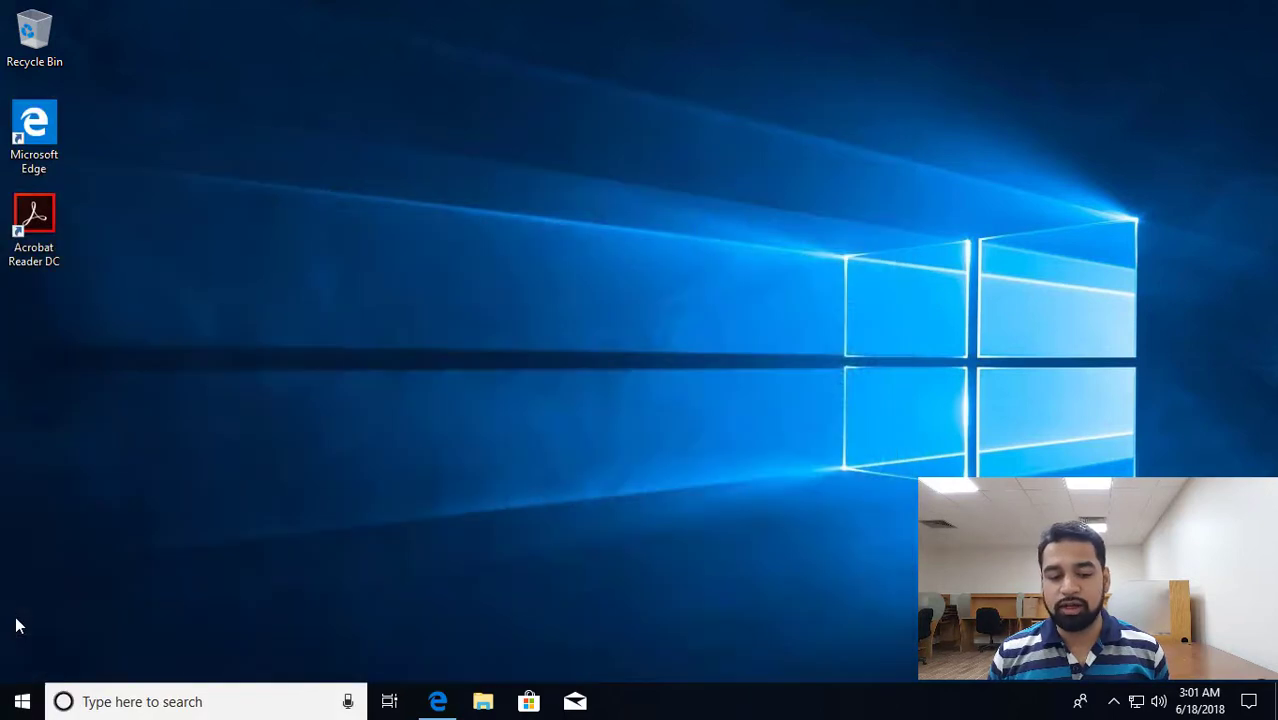
{"action": "right_click", "coordinate": [20, 700]}
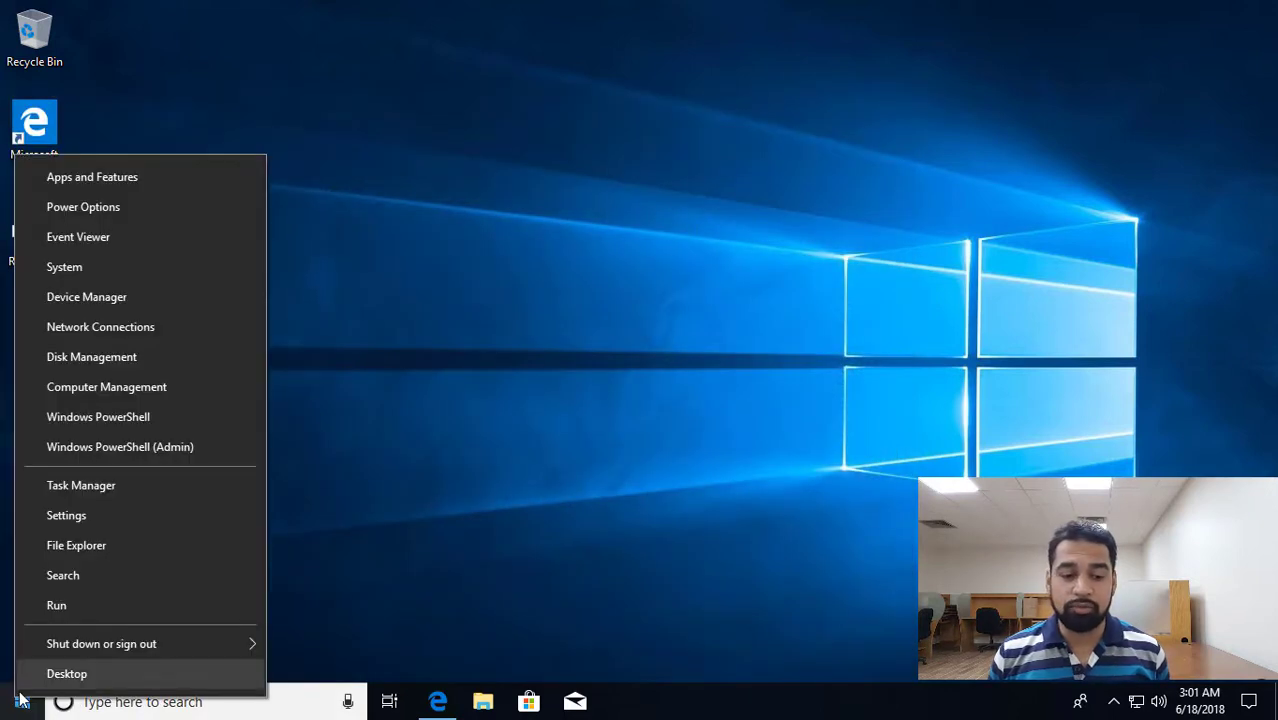
{"action": "left_click", "coordinate": [562, 514]}
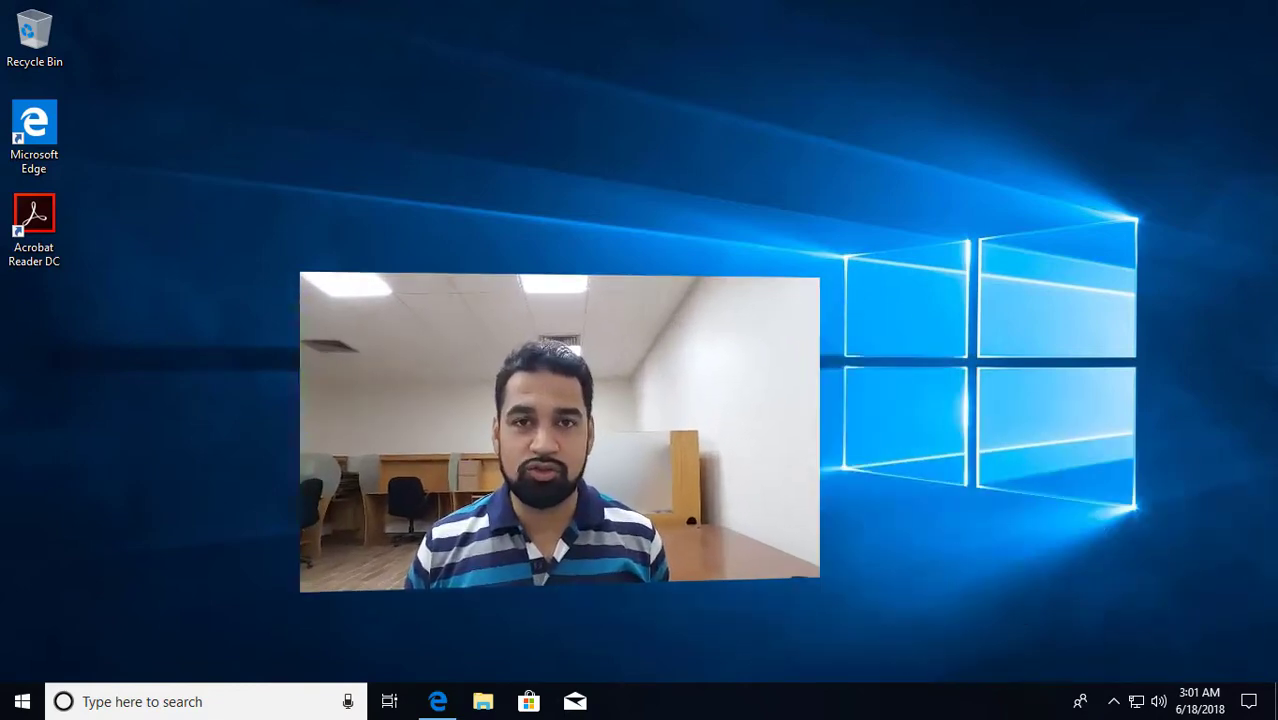
- Open Windows Settings from the action center and close the window again
{"action": "key", "text": "super+a"}
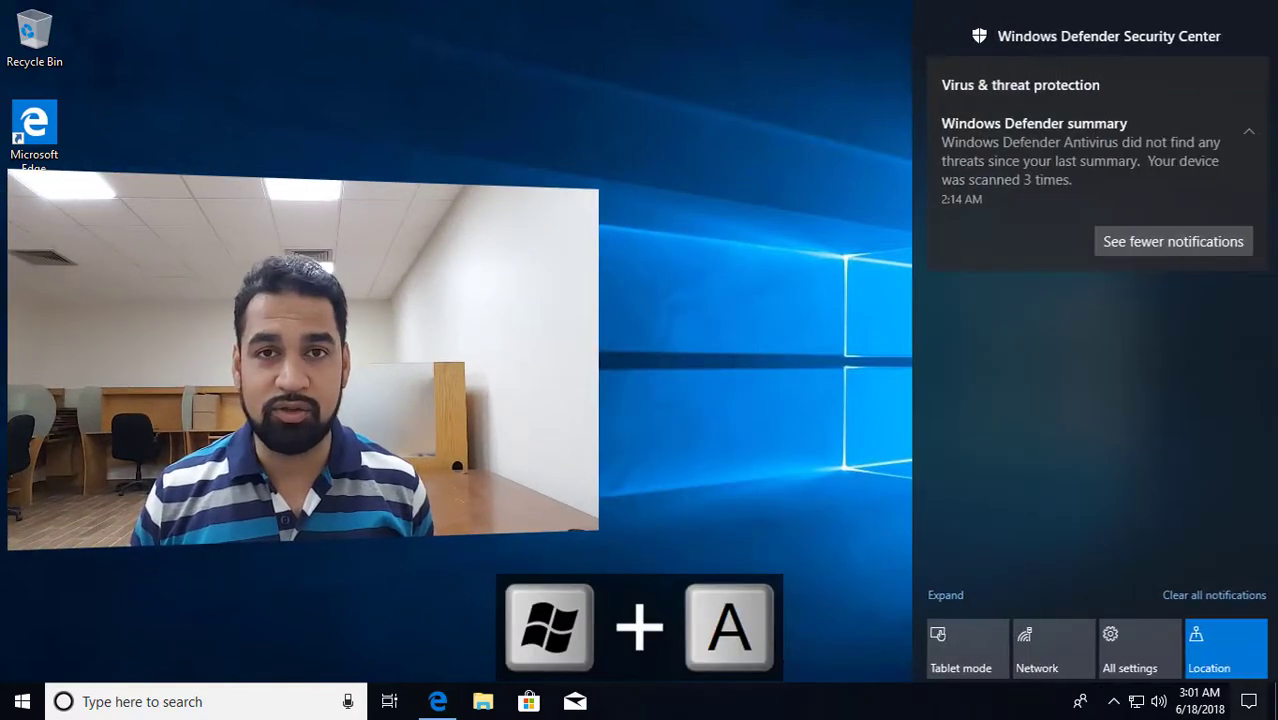
{"action": "left_click", "coordinate": [1139, 646]}
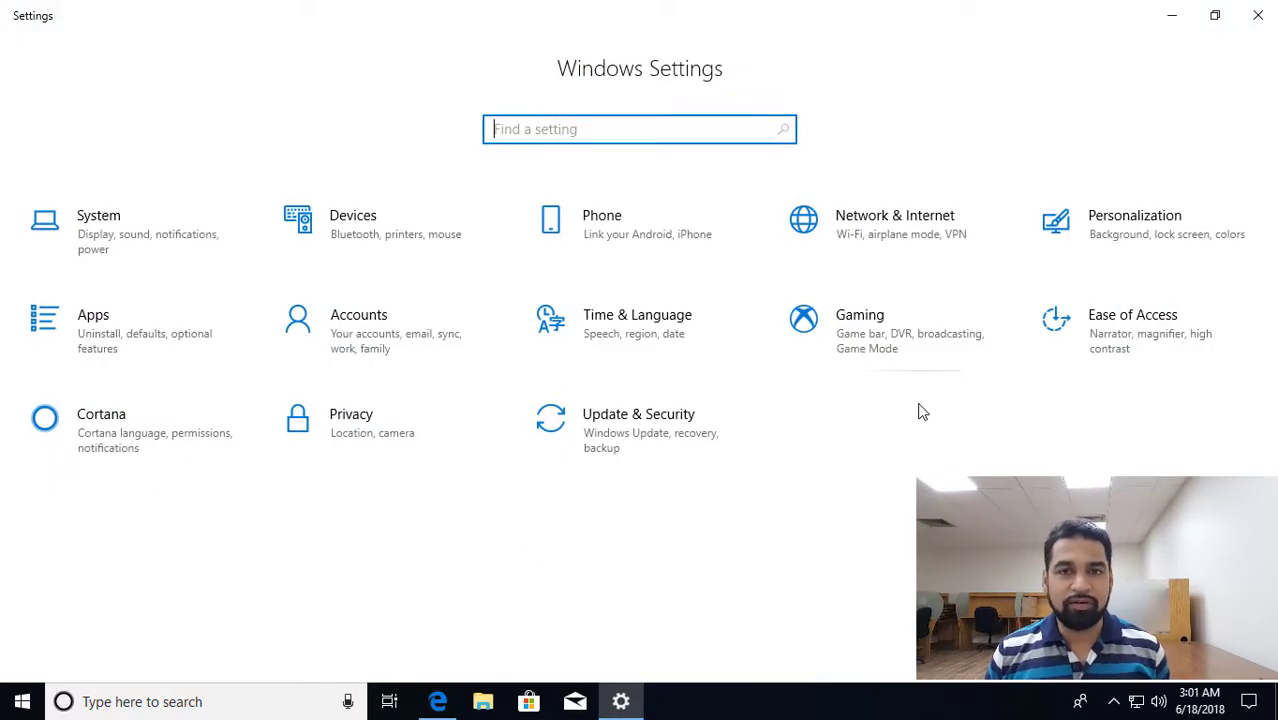
{"action": "left_click", "coordinate": [1256, 15]}
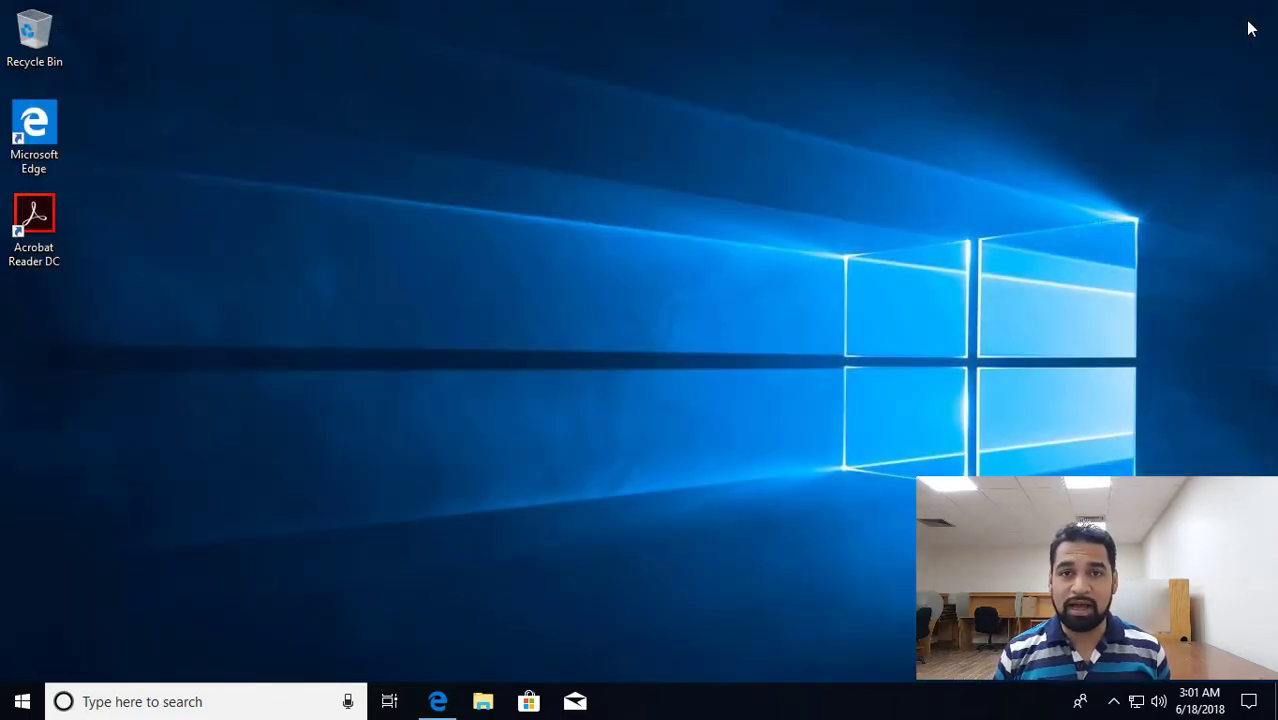
- Open the System display settings and examine the scaling and orientation choices without changing them
{"action": "key", "text": "super+i"}
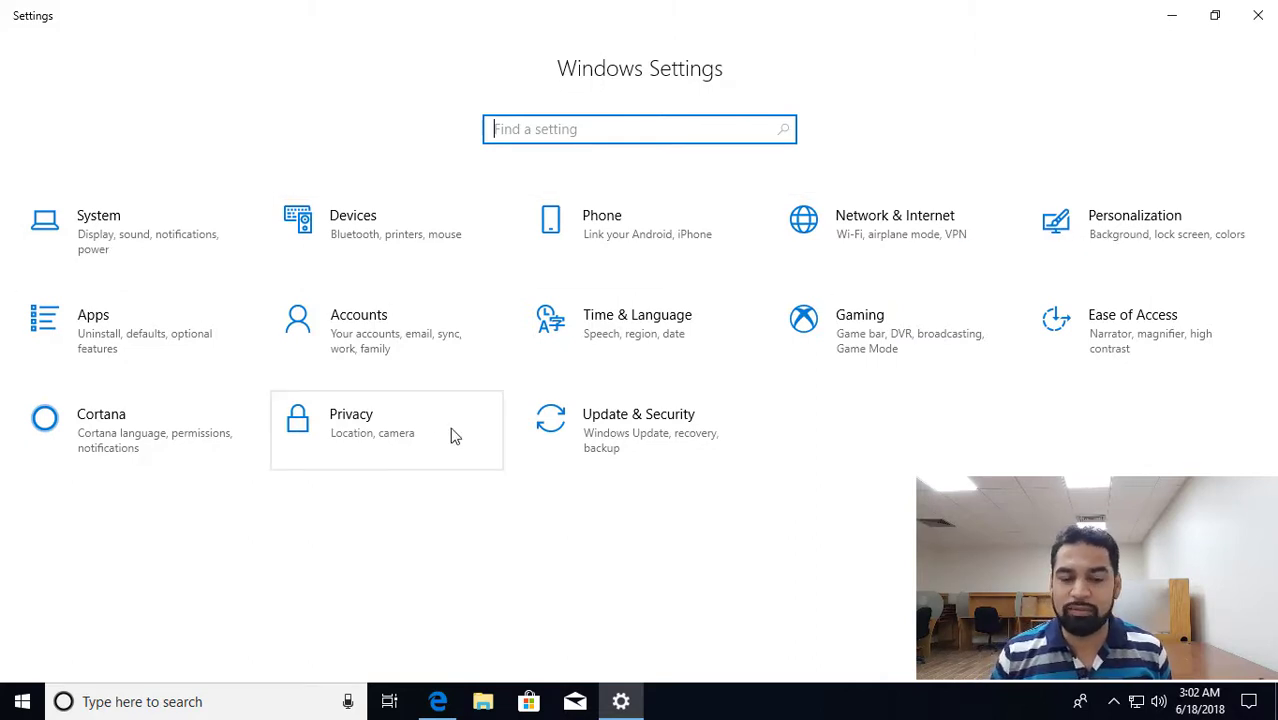
{"action": "left_click", "coordinate": [116, 246]}
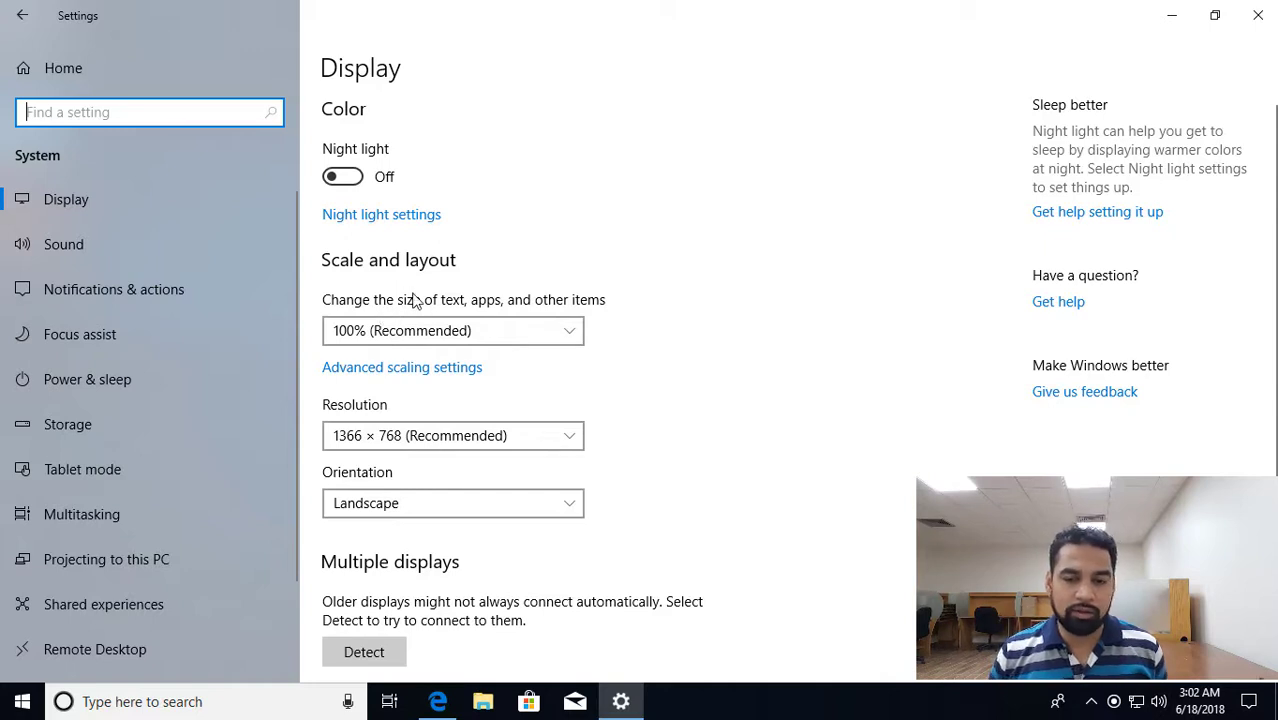
{"action": "left_click", "coordinate": [565, 335]}
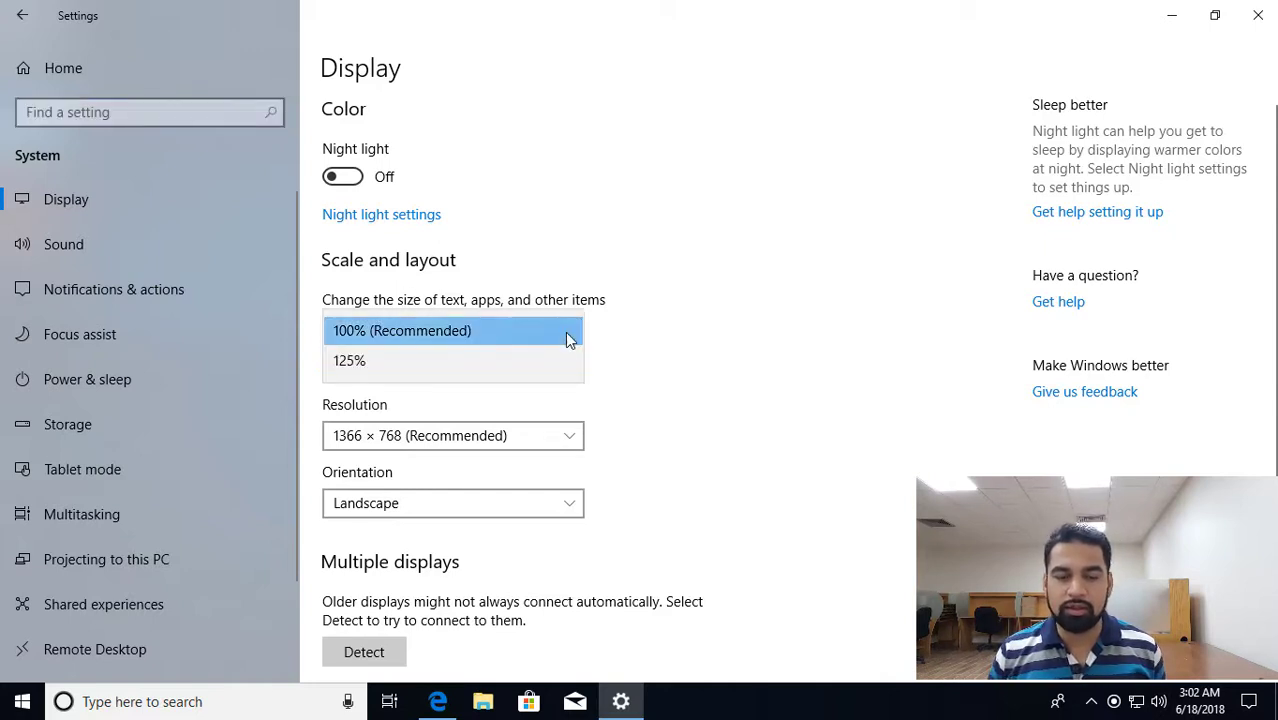
{"action": "left_click", "coordinate": [672, 364]}
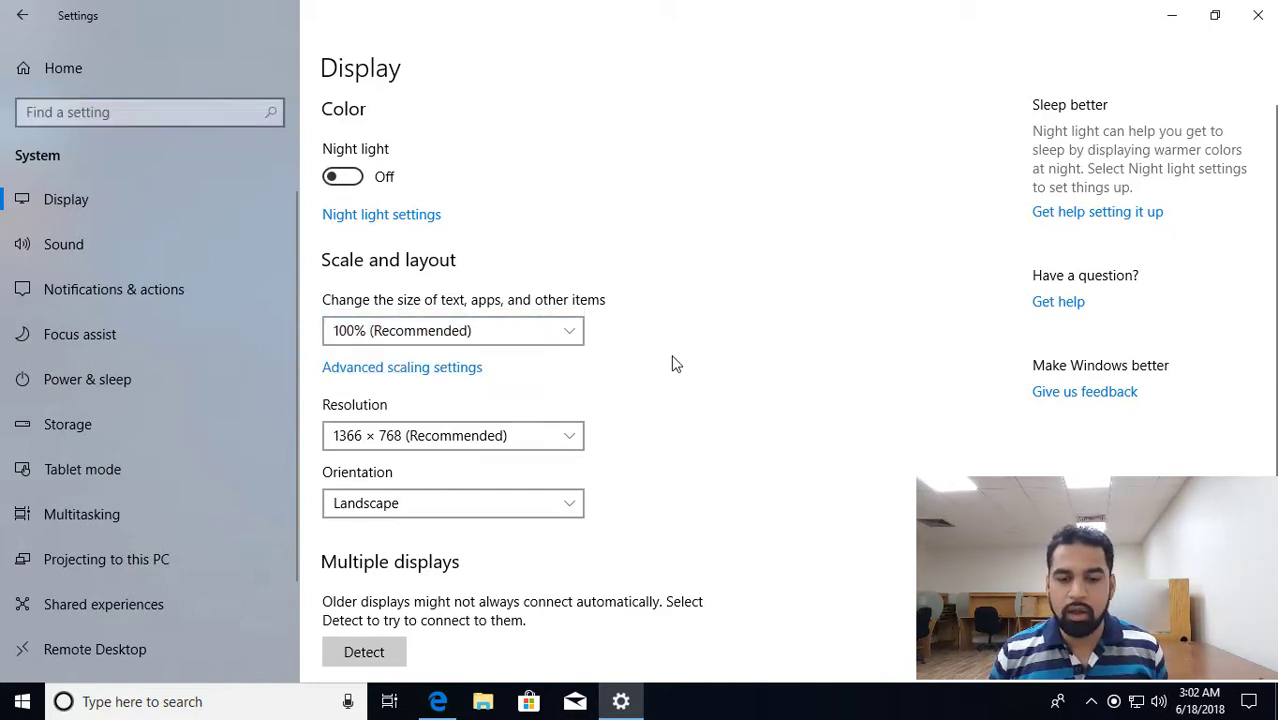
{"action": "scroll", "coordinate": [672, 364], "scroll_direction": "down", "scroll_amount": 2}
{"action": "left_click", "coordinate": [522, 379]}
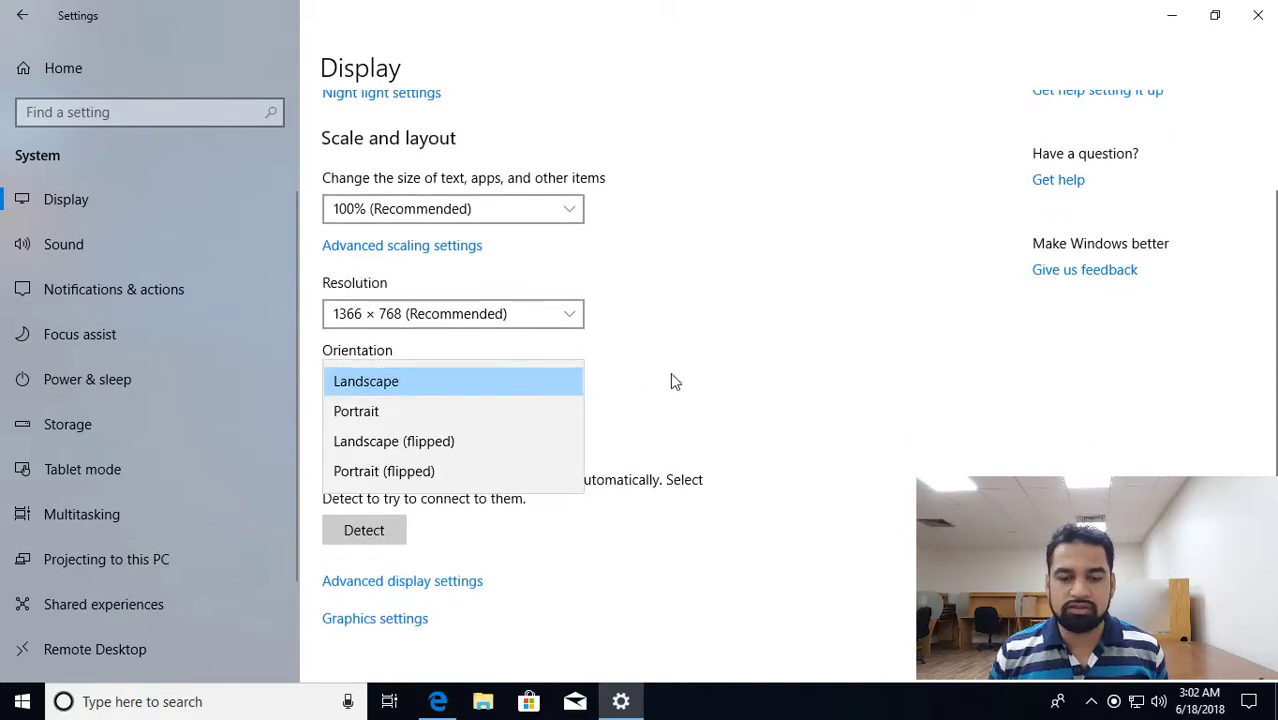
{"action": "left_click", "coordinate": [671, 377]}
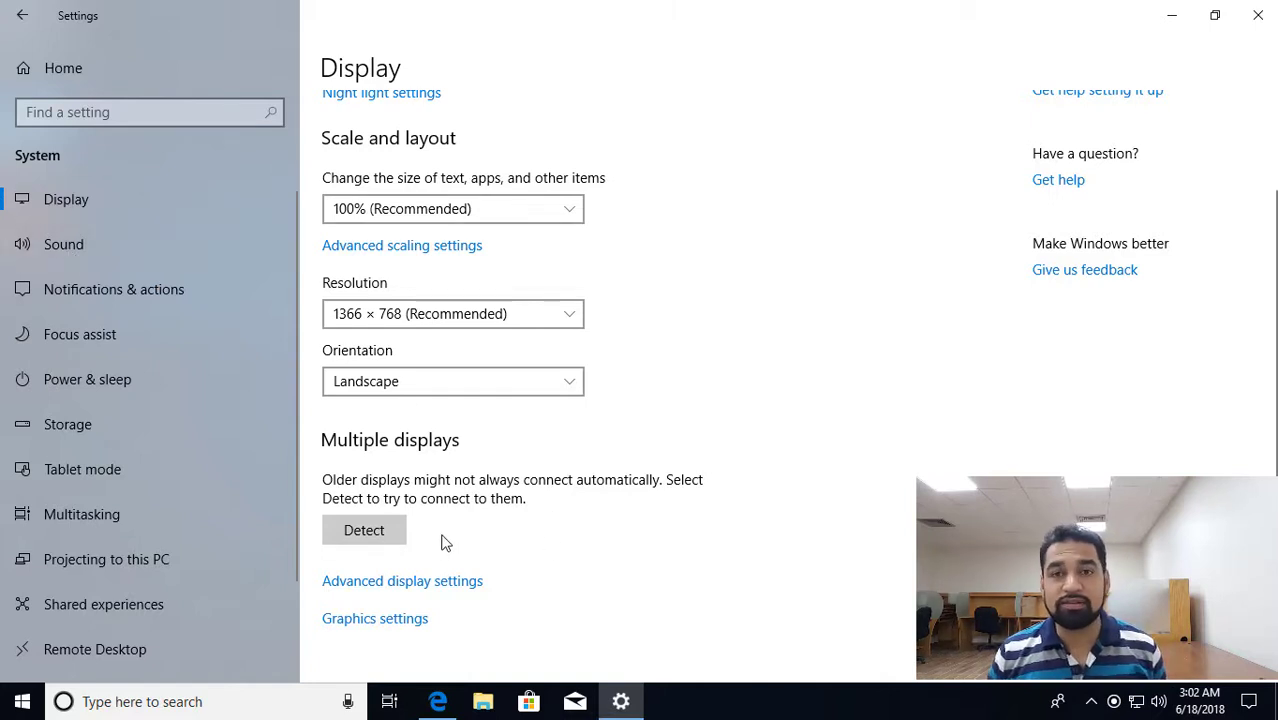
- Open the Sound settings and review the output, input and other sound options
{"action": "left_click", "coordinate": [61, 255]}
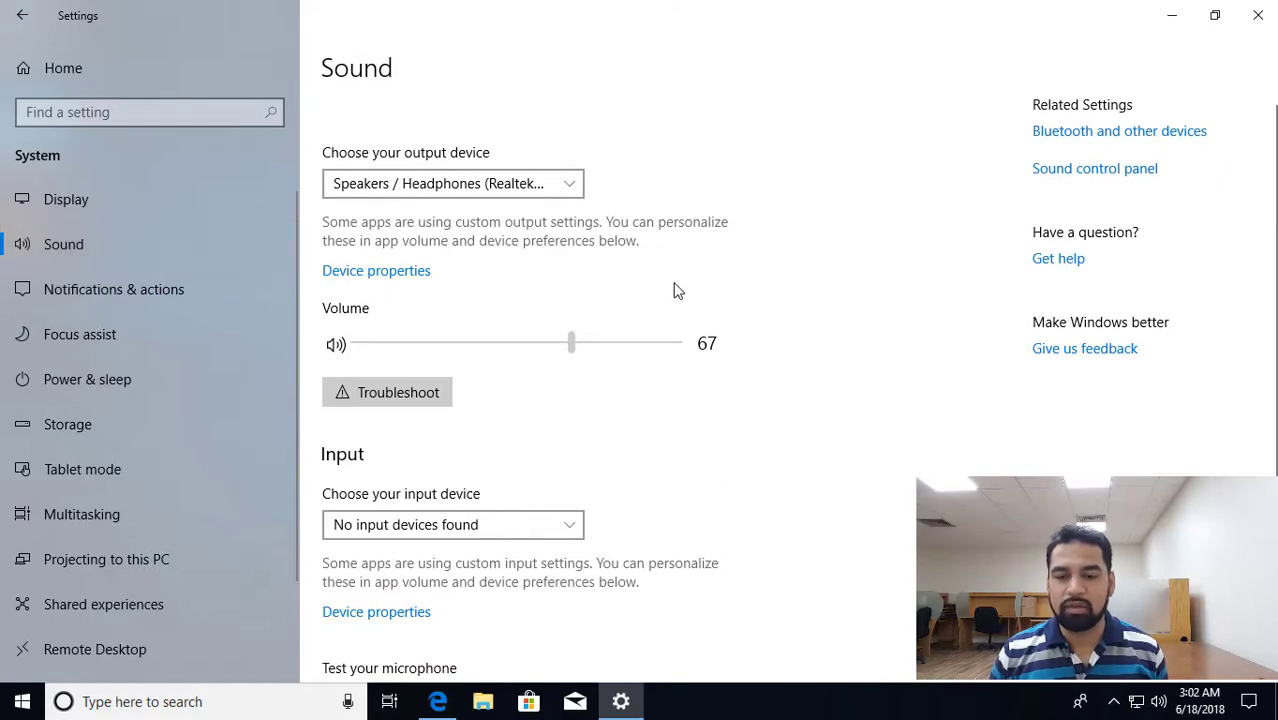
{"action": "scroll", "coordinate": [677, 362], "scroll_direction": "down", "scroll_amount": 3}
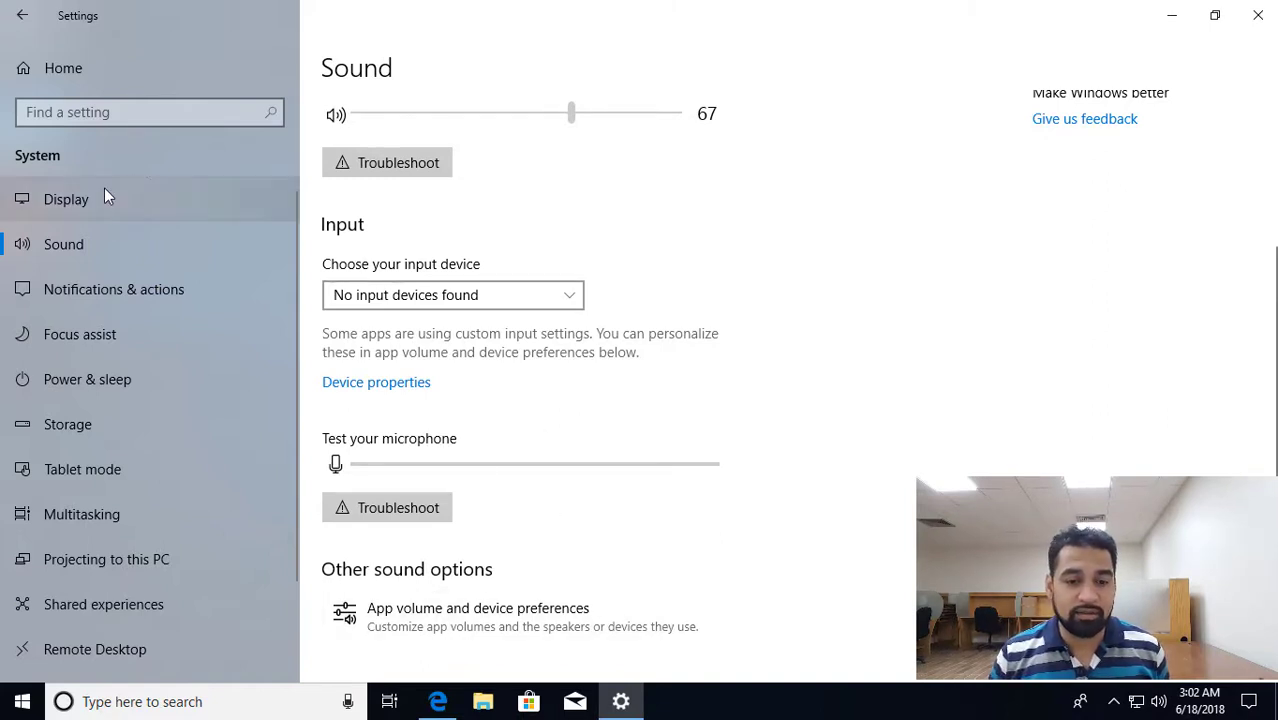
- Review the quick actions under Notifications & actions, check the action center, and visit the page for adding or removing quick actions
{"action": "left_click", "coordinate": [84, 287]}
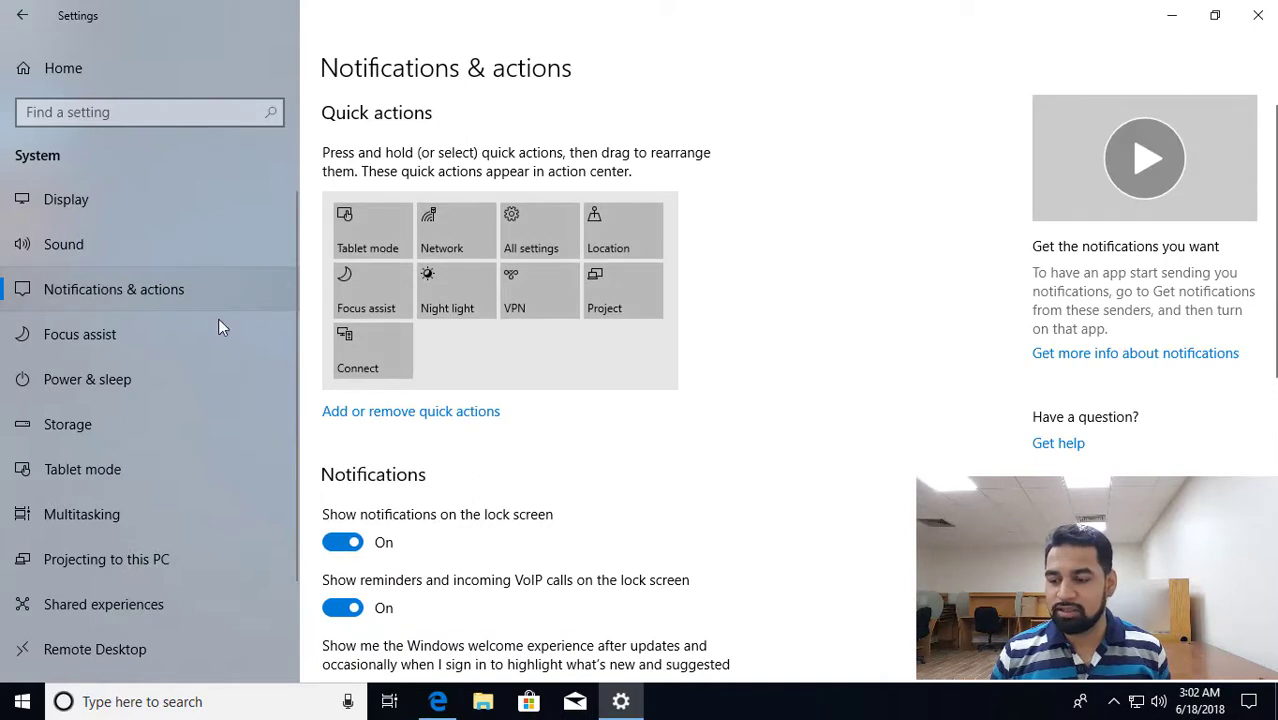
{"action": "left_click", "coordinate": [1249, 701]}
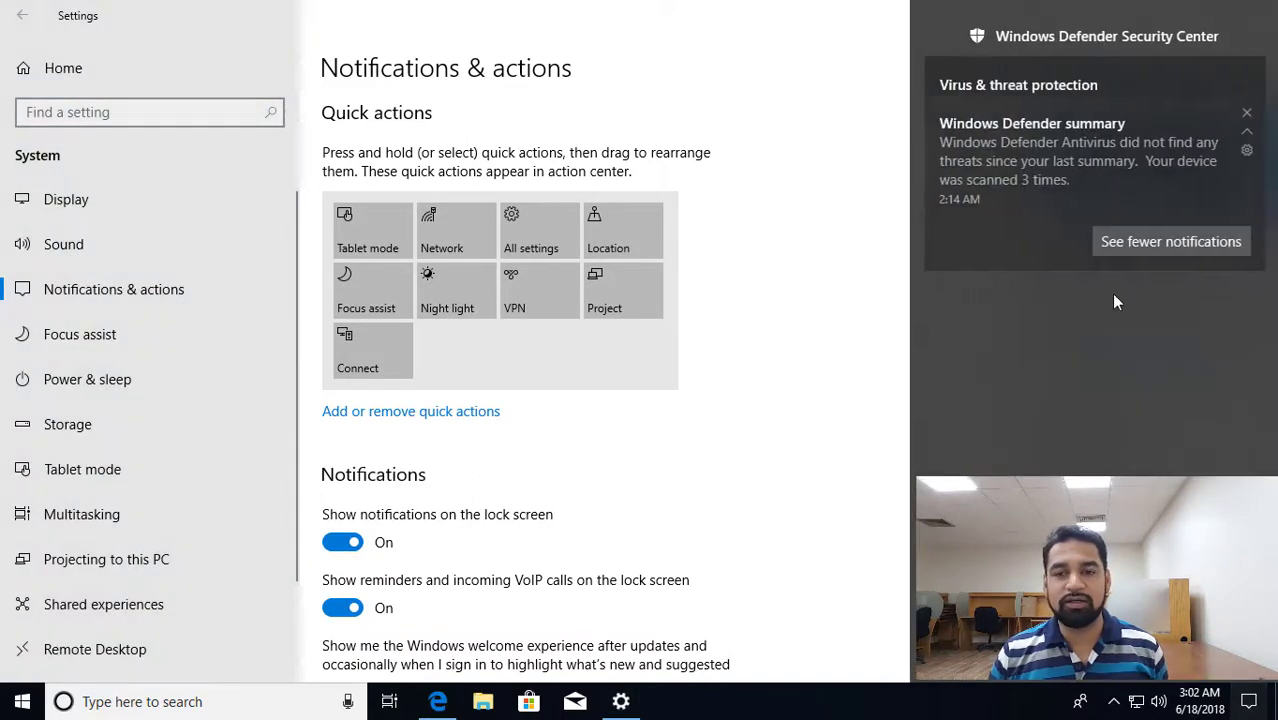
{"action": "left_click", "coordinate": [575, 113]}
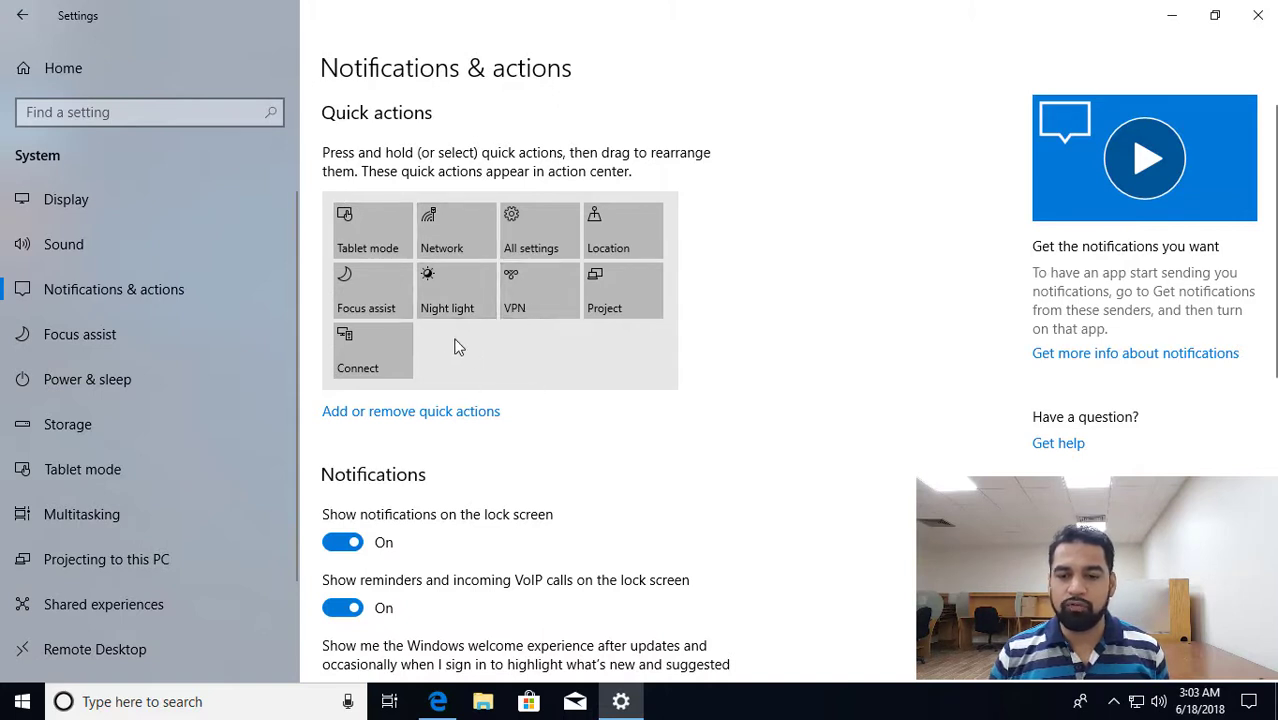
{"action": "left_click_drag", "start_coordinate": [376, 346], "coordinate": [396, 372]}
{"action": "left_click", "coordinate": [402, 411]}
{"action": "left_click", "coordinate": [22, 20]}
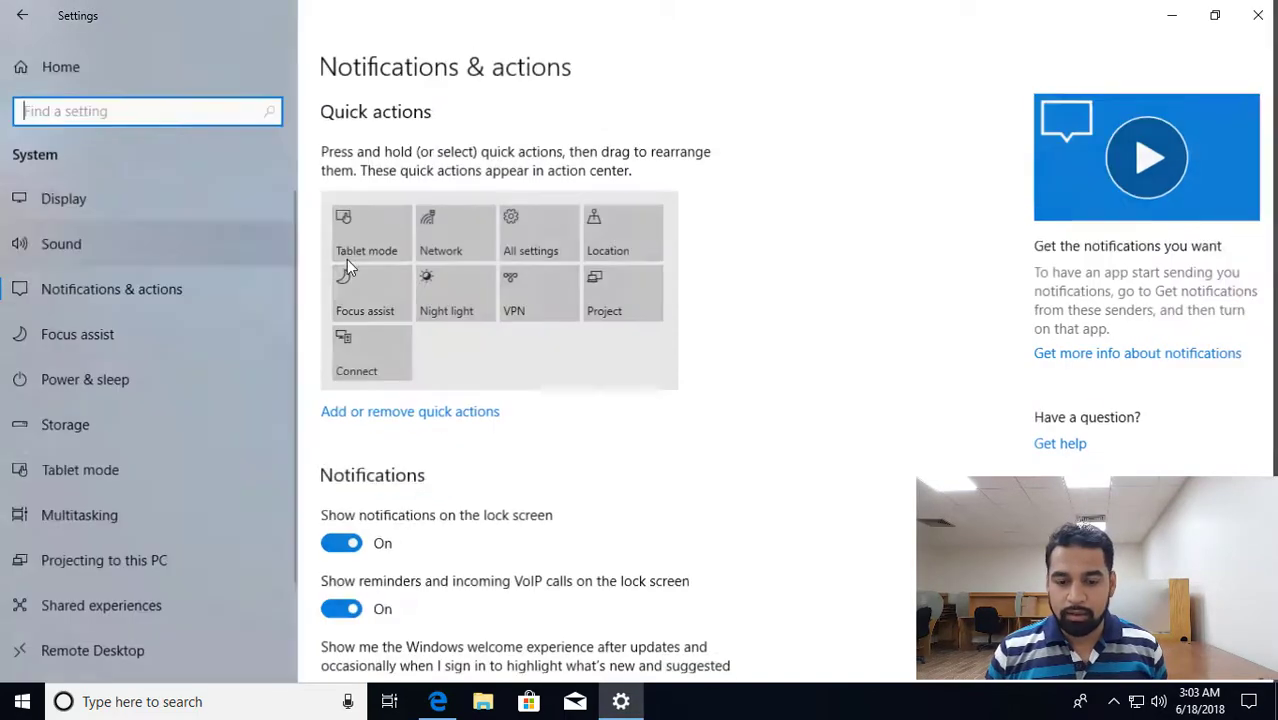
- Examine the notification switches and the list of senders in Notifications & actions
{"action": "scroll", "coordinate": [668, 465], "scroll_direction": "down", "scroll_amount": 5}
{"action": "scroll", "coordinate": [497, 303], "scroll_direction": "up", "scroll_amount": 2}
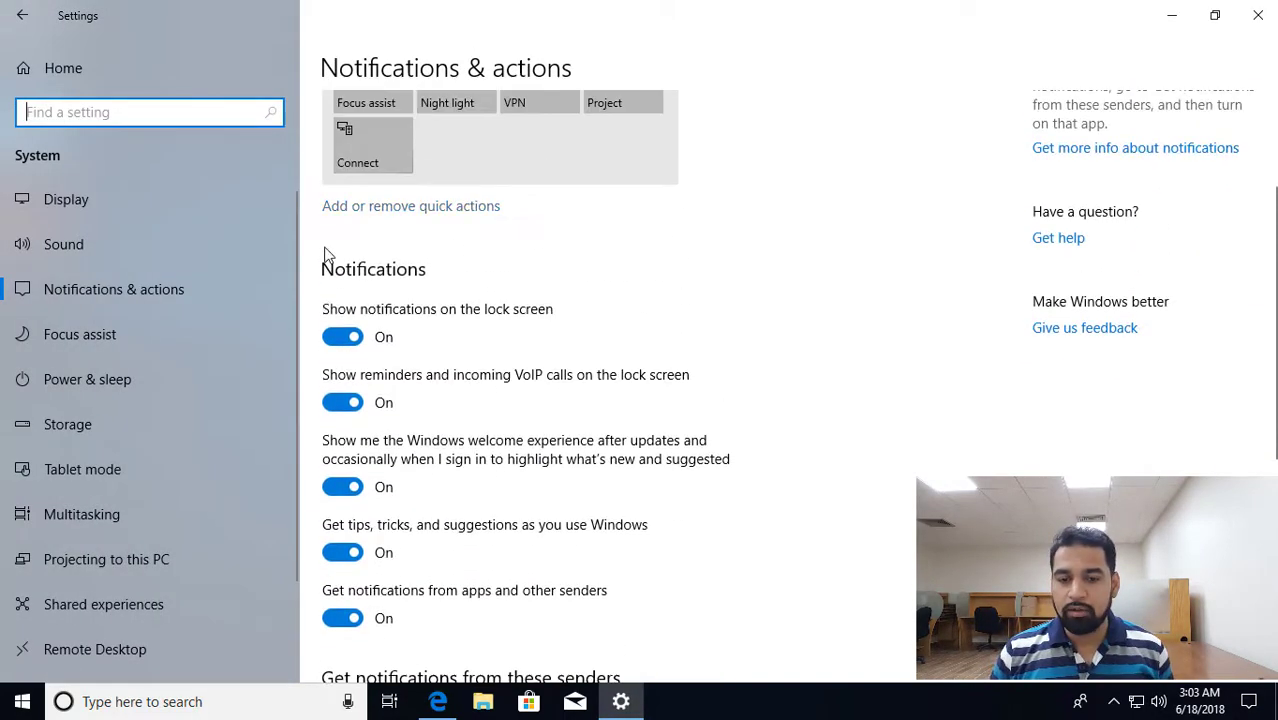
{"action": "scroll", "coordinate": [427, 296], "scroll_direction": "down", "scroll_amount": 1}
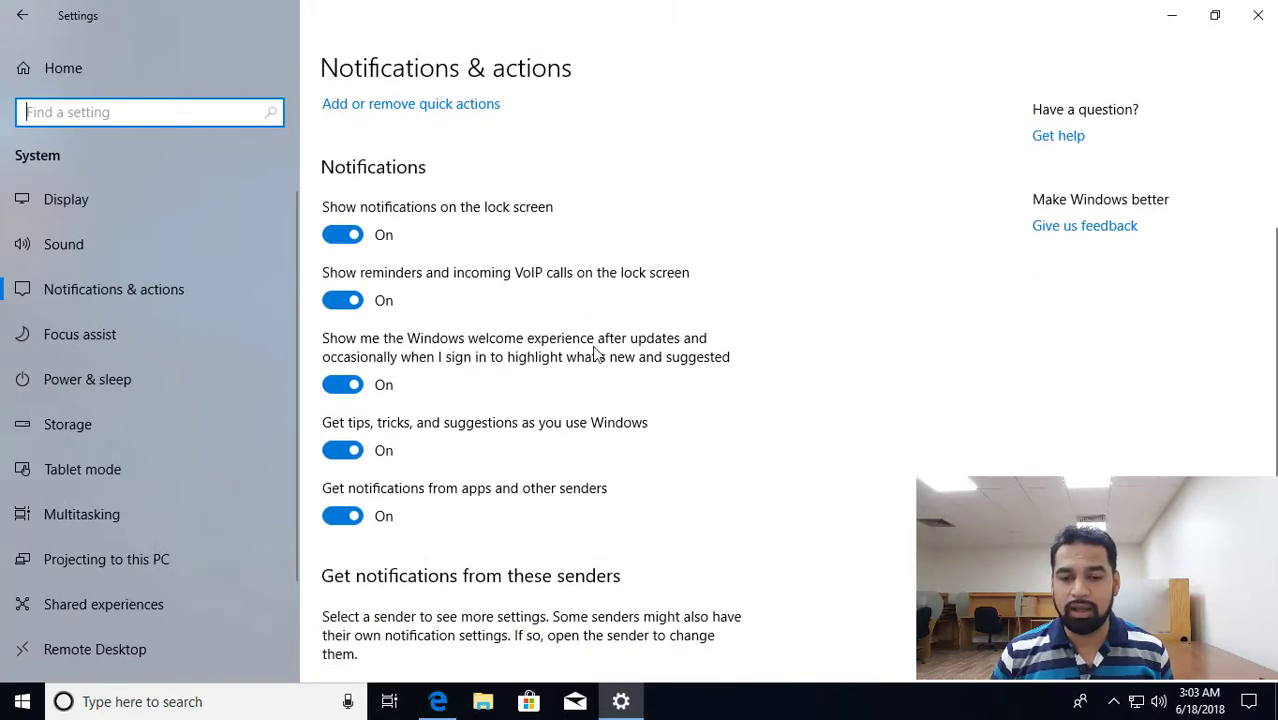
{"action": "scroll", "coordinate": [593, 342], "scroll_direction": "down", "scroll_amount": 1}
{"action": "scroll", "coordinate": [465, 345], "scroll_direction": "down", "scroll_amount": 3}
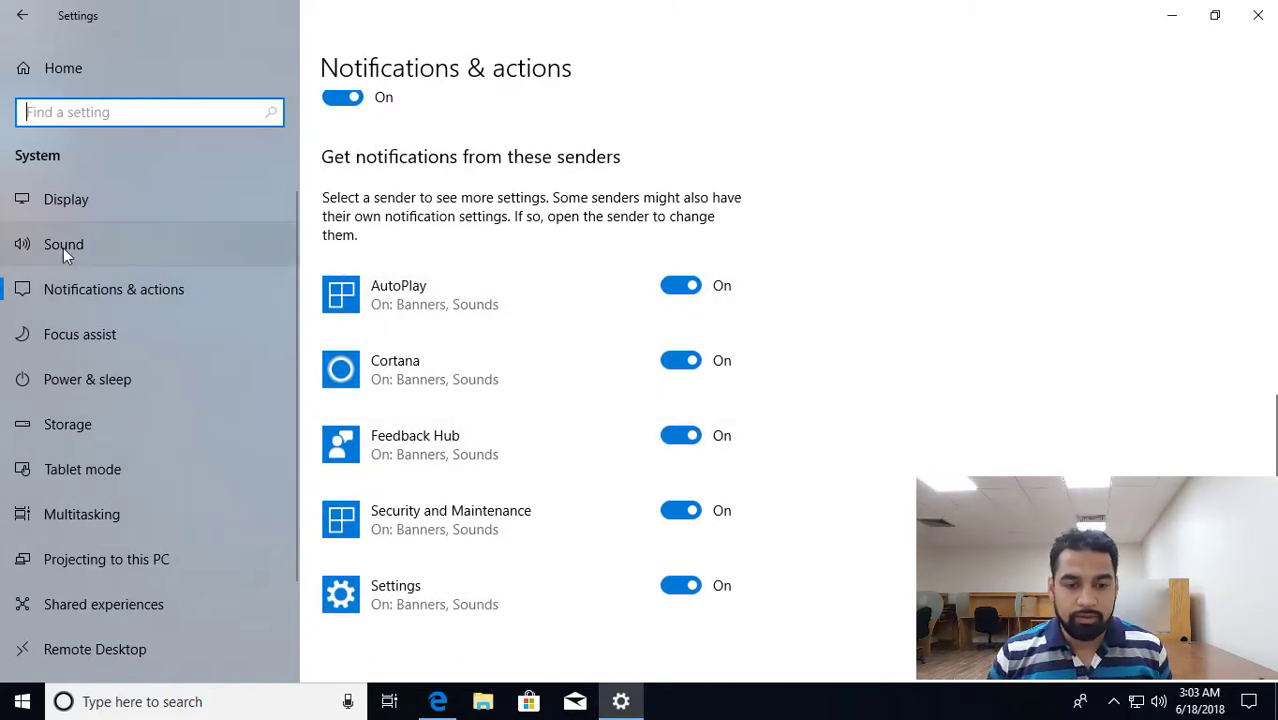
- Open the Focus assist settings, switch Focus assist to Priority only from the action center, and review the automatic rules
{"action": "left_click", "coordinate": [87, 339]}
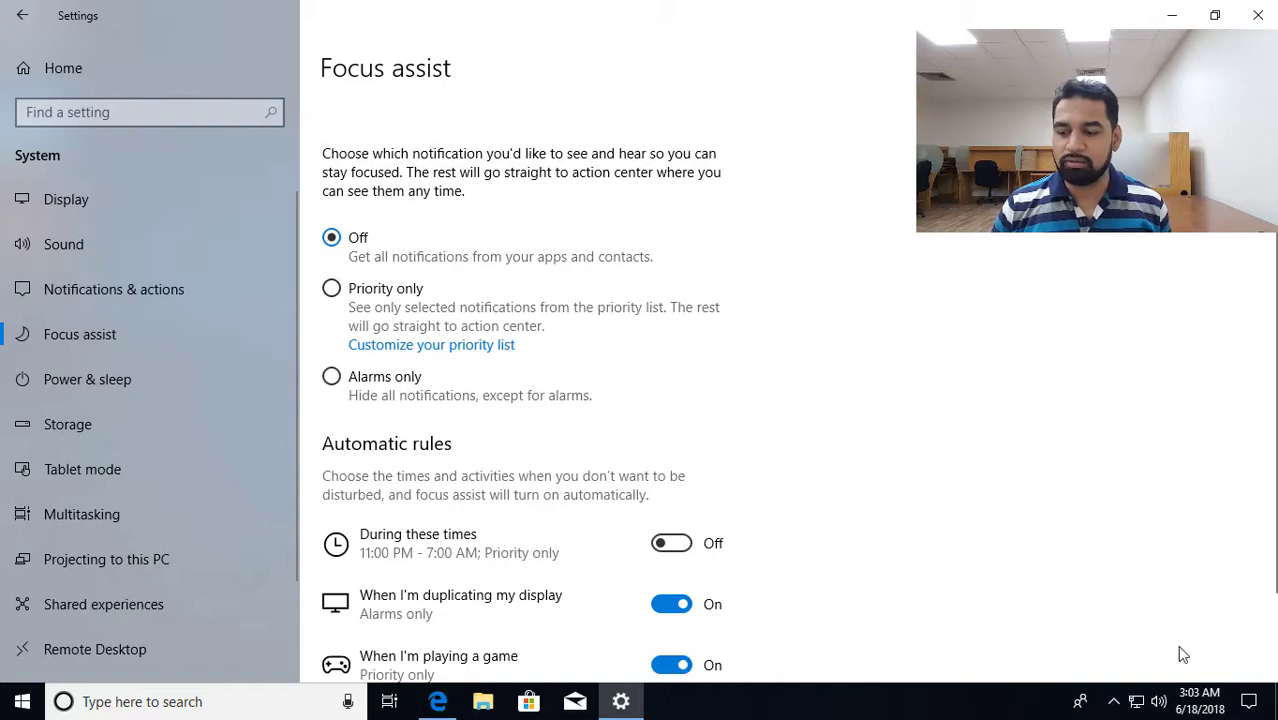
{"action": "left_click", "coordinate": [1248, 701]}
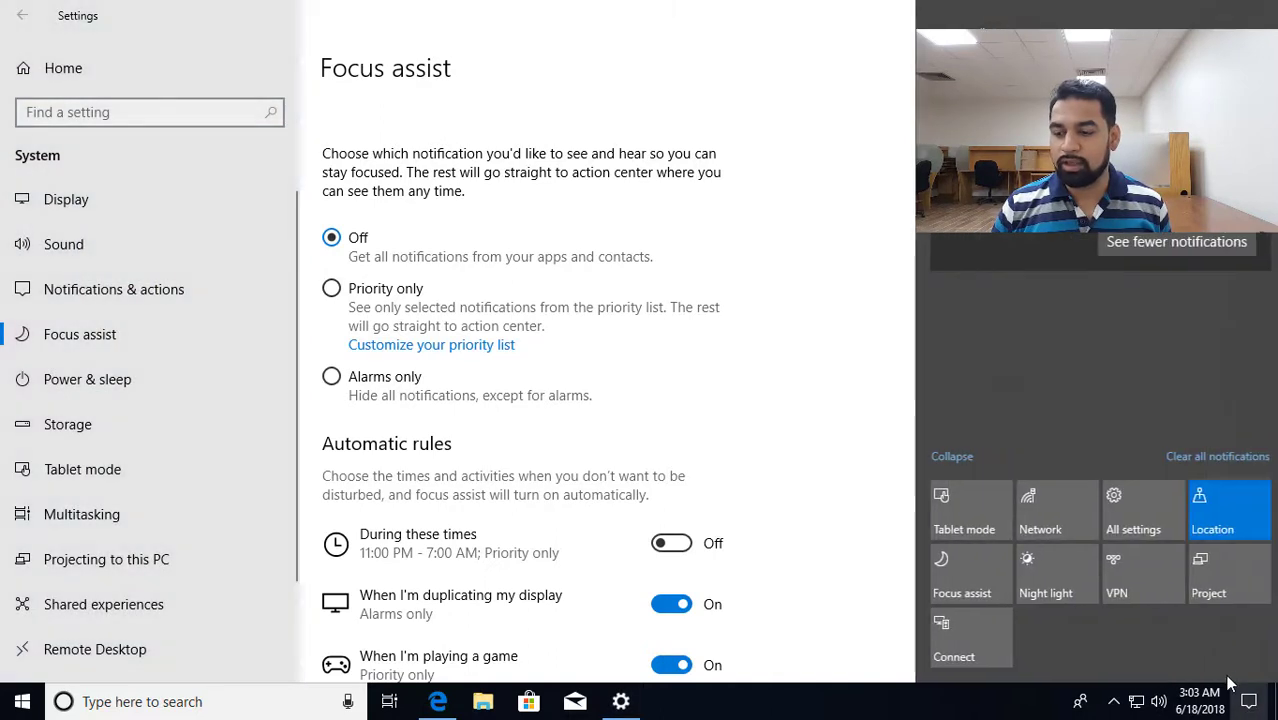
{"action": "left_click", "coordinate": [967, 590]}
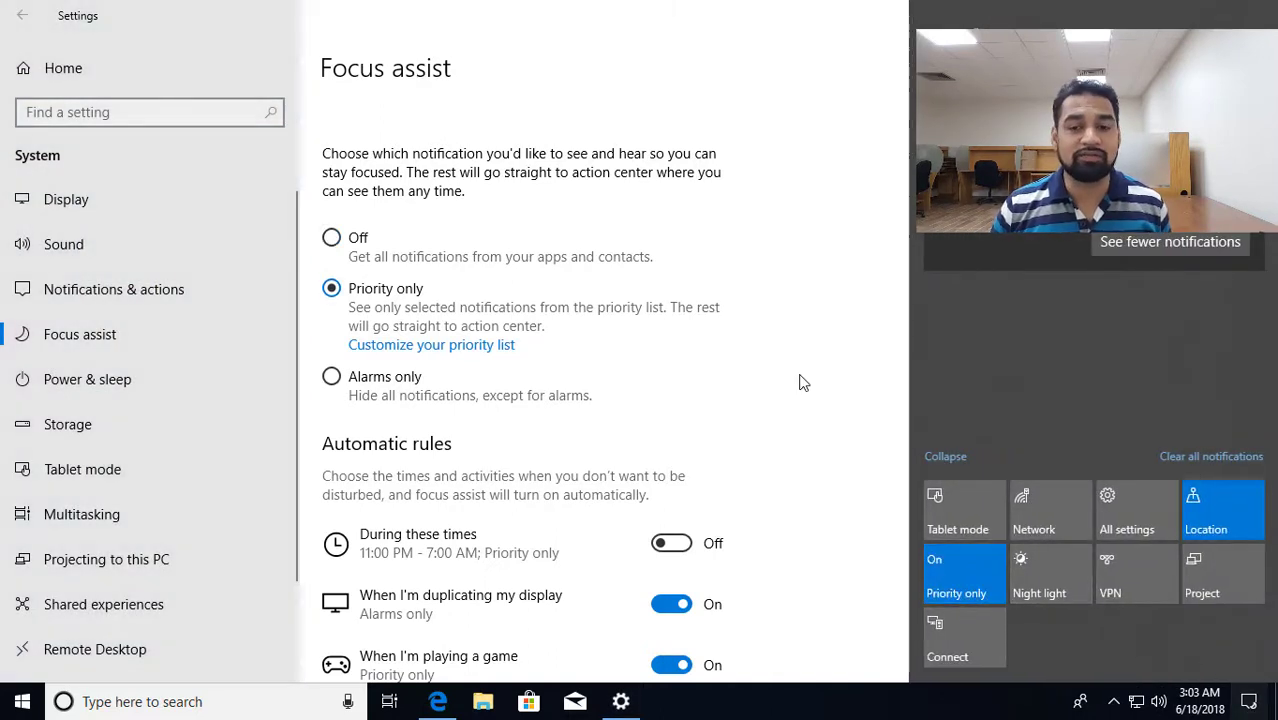
{"action": "left_click", "coordinate": [522, 108]}
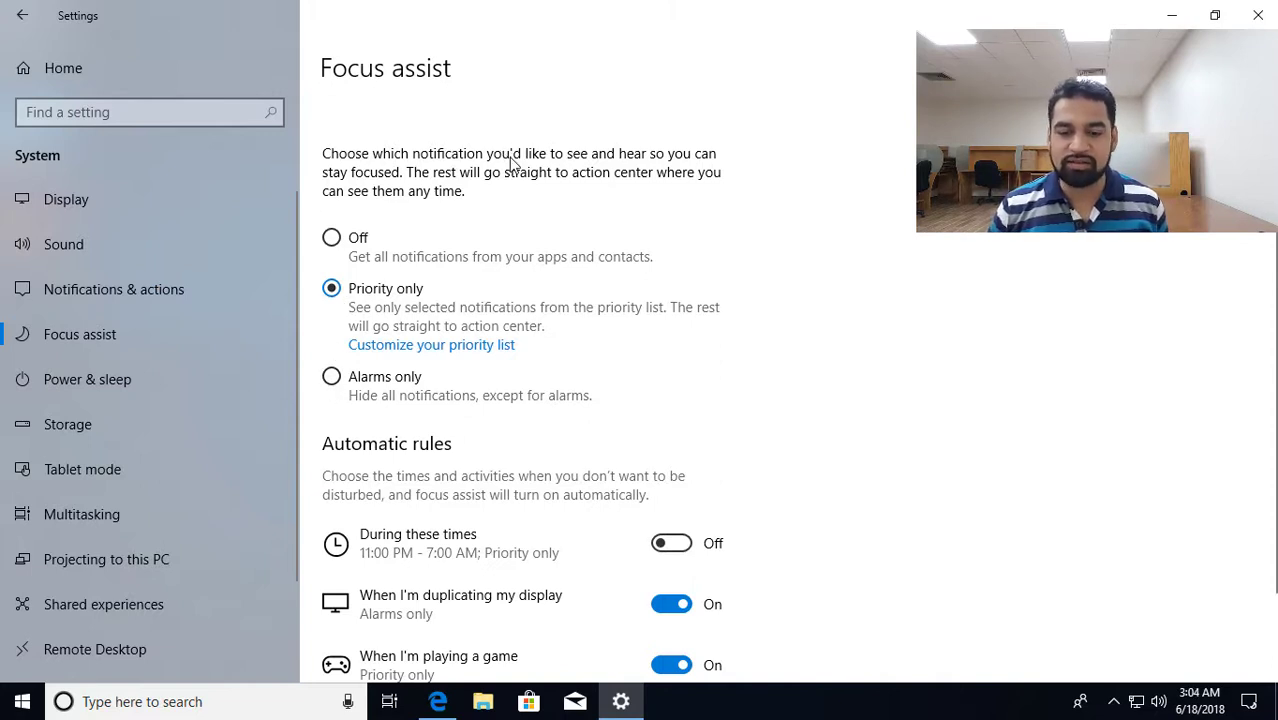
{"action": "scroll", "coordinate": [515, 160], "scroll_direction": "down", "scroll_amount": 2}
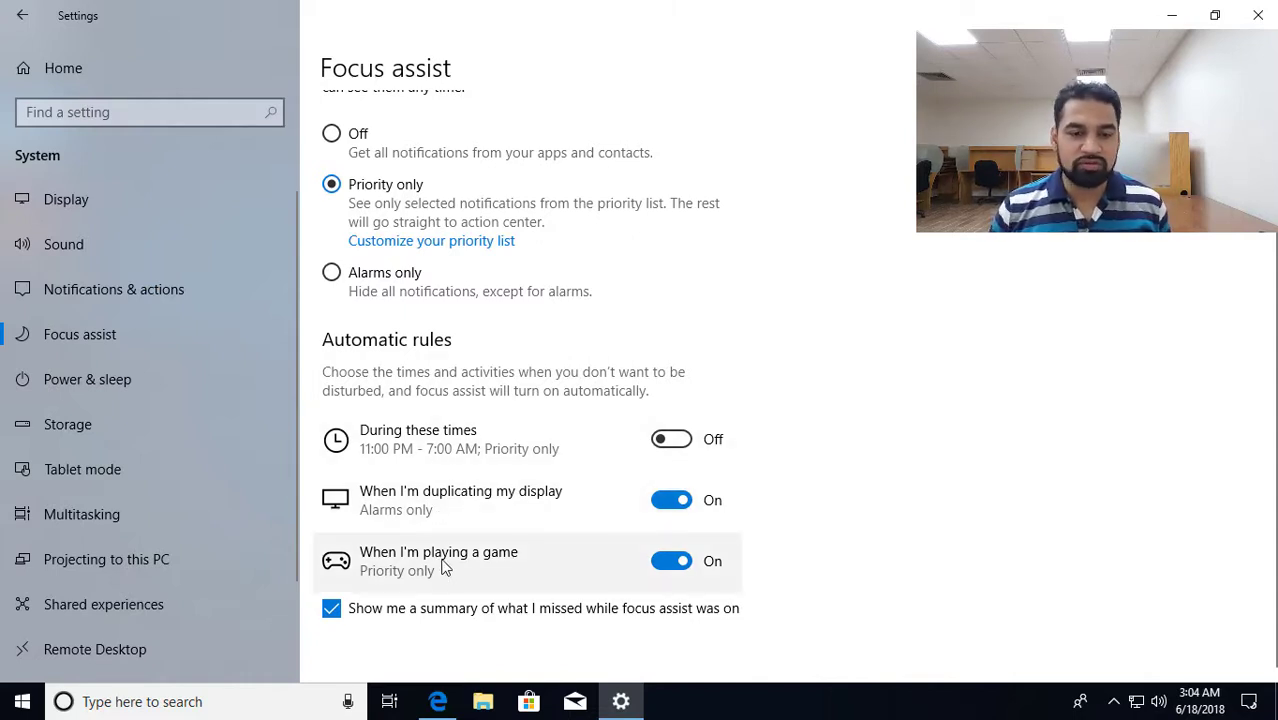
- Review the Power & sleep timeouts and the Storage page with its local drives and Storage sense options
{"action": "left_click", "coordinate": [67, 382]}
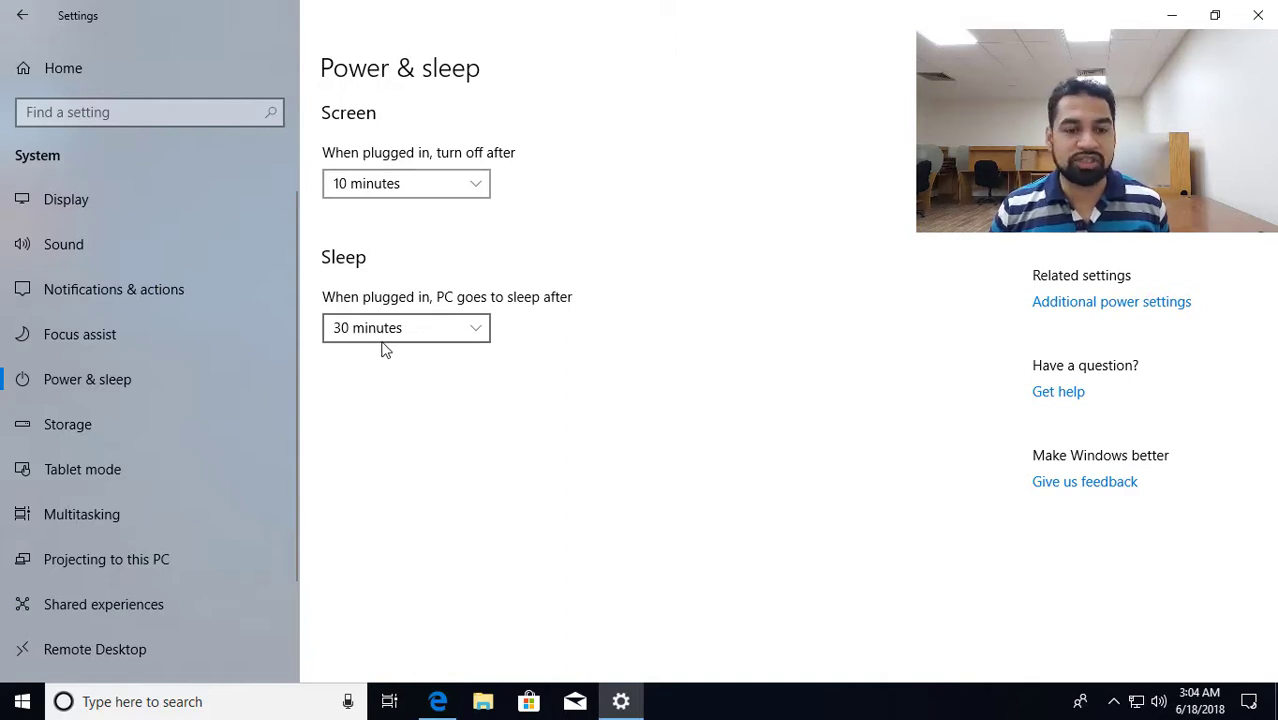
{"action": "left_click", "coordinate": [74, 424]}
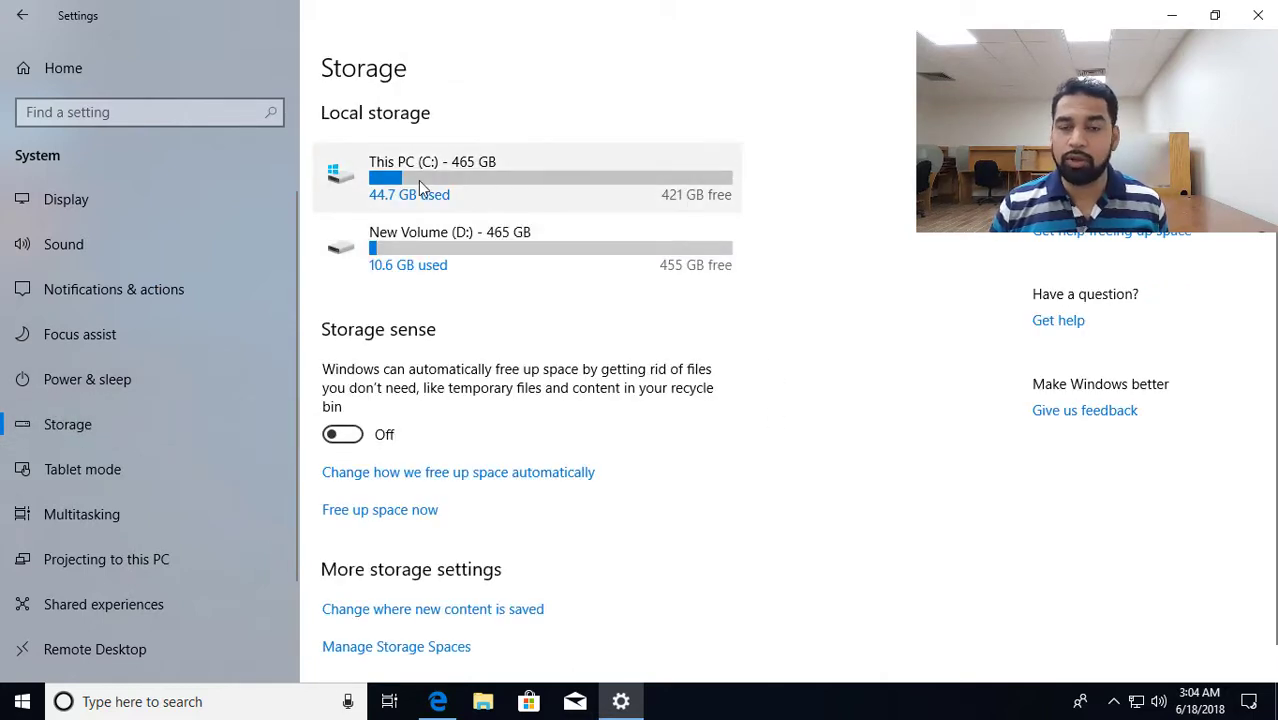
{"action": "scroll", "coordinate": [616, 322], "scroll_direction": "down", "scroll_amount": 1}
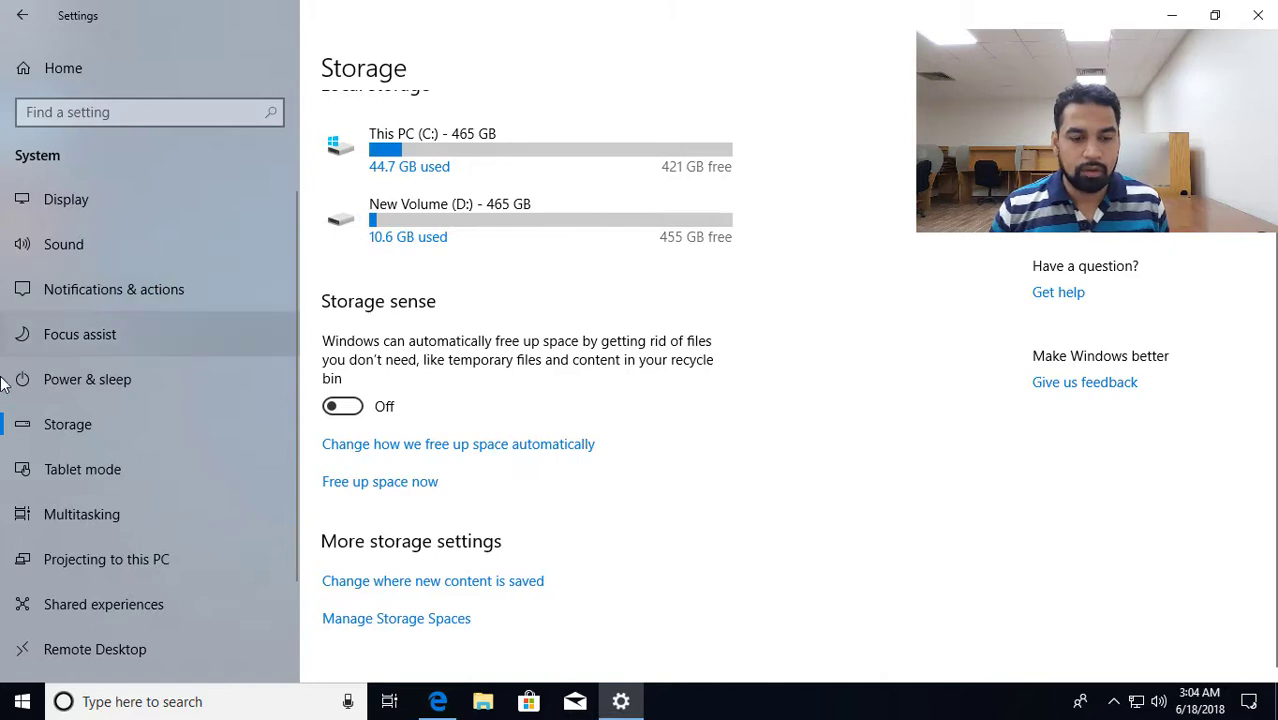
- In the Tablet mode settings, try Use tablet mode for sign-in and restore Use the appropriate mode for my hardware
{"action": "left_click", "coordinate": [87, 471]}
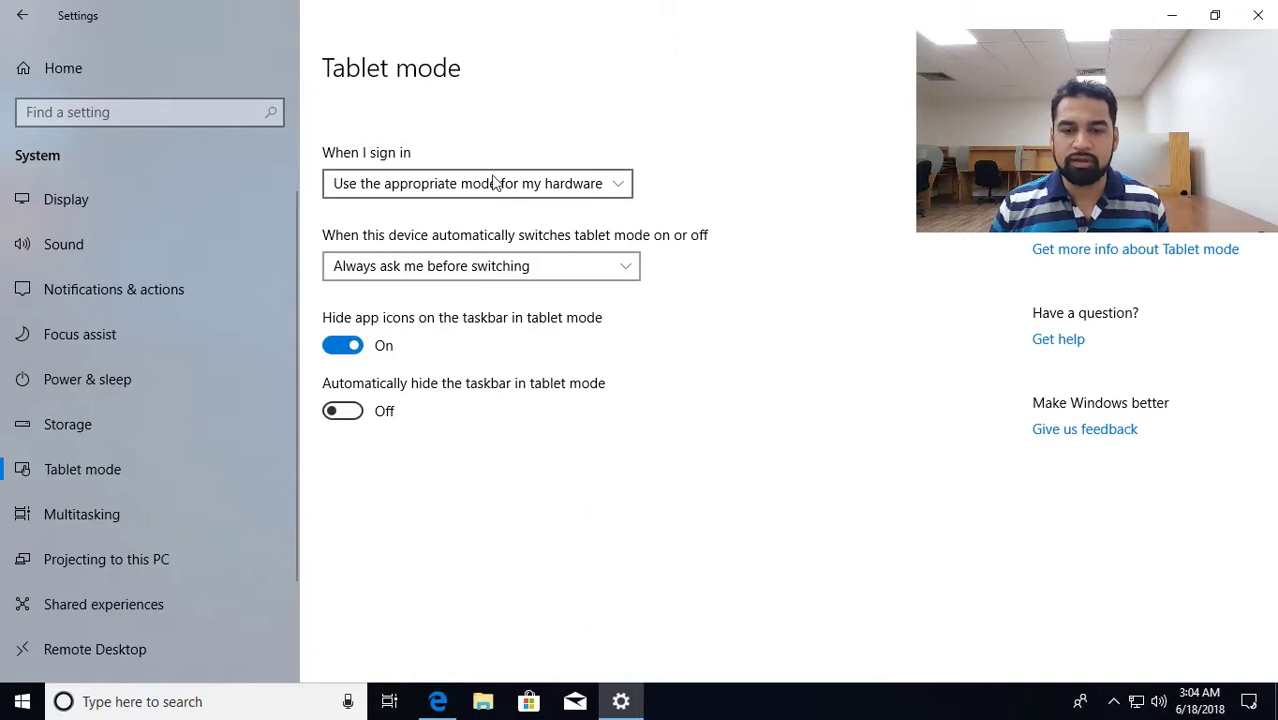
{"action": "left_click", "coordinate": [462, 186]}
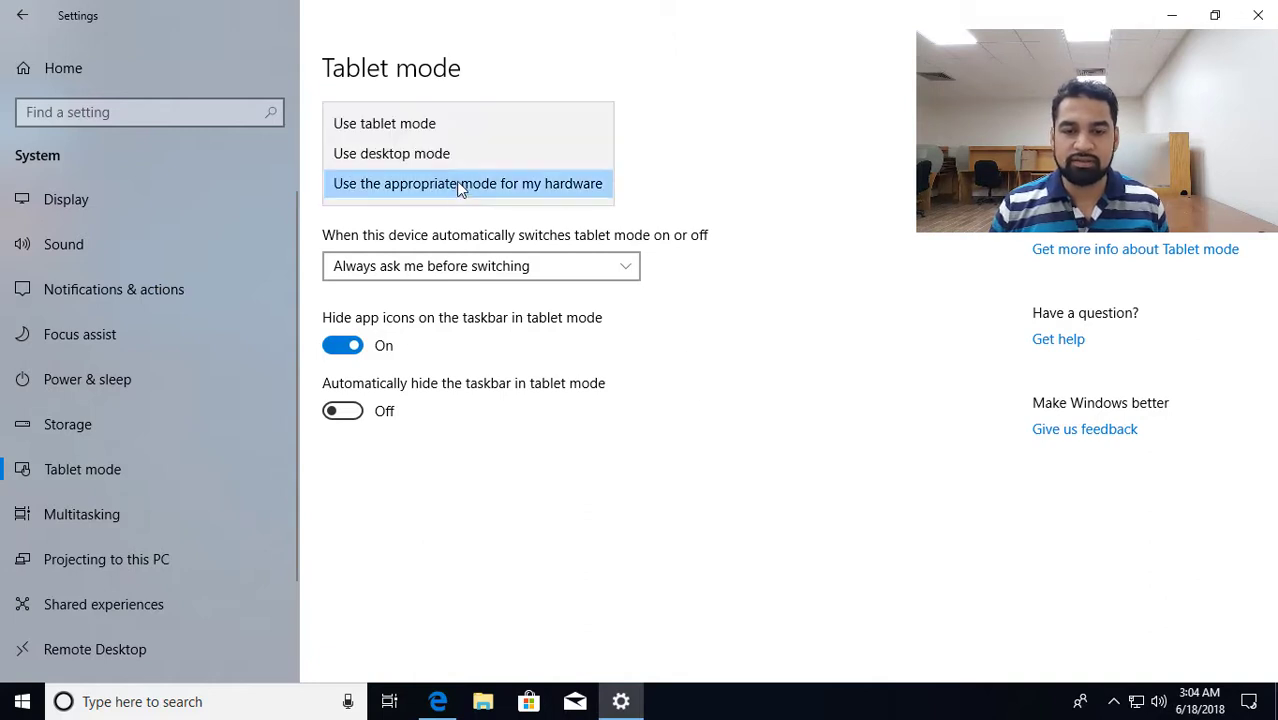
{"action": "left_click", "coordinate": [387, 123]}
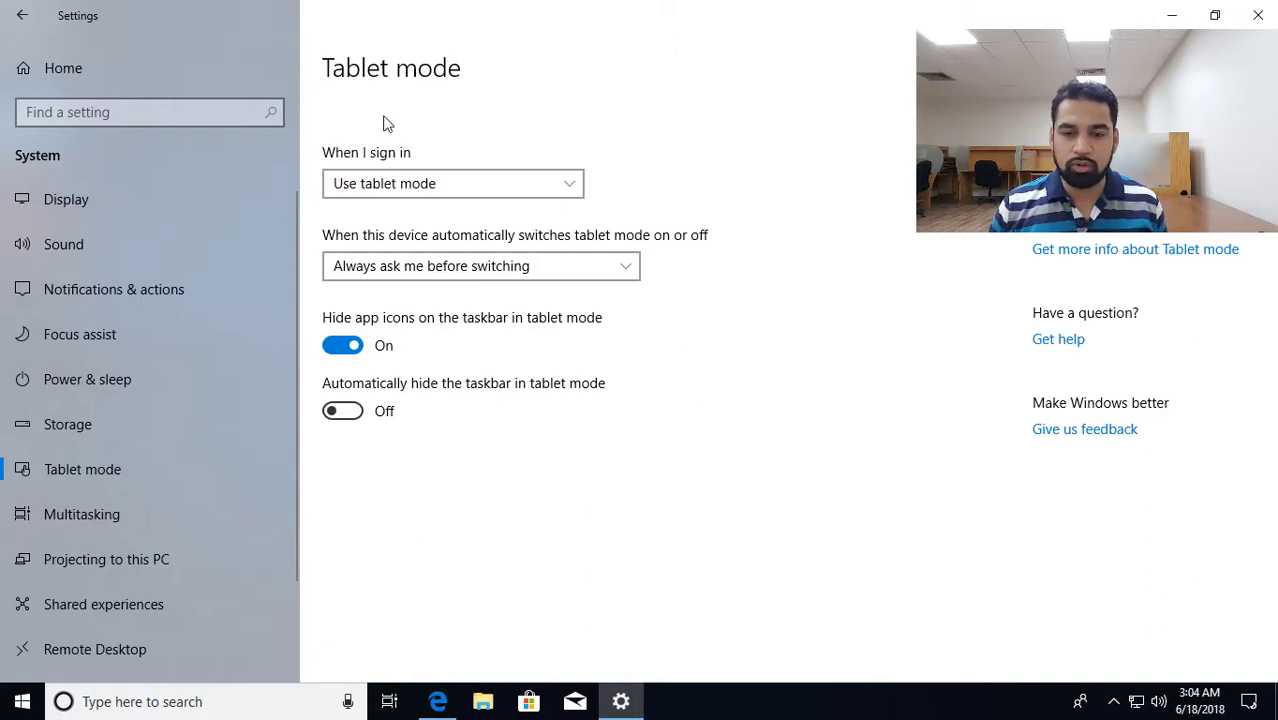
{"action": "left_click", "coordinate": [463, 196]}
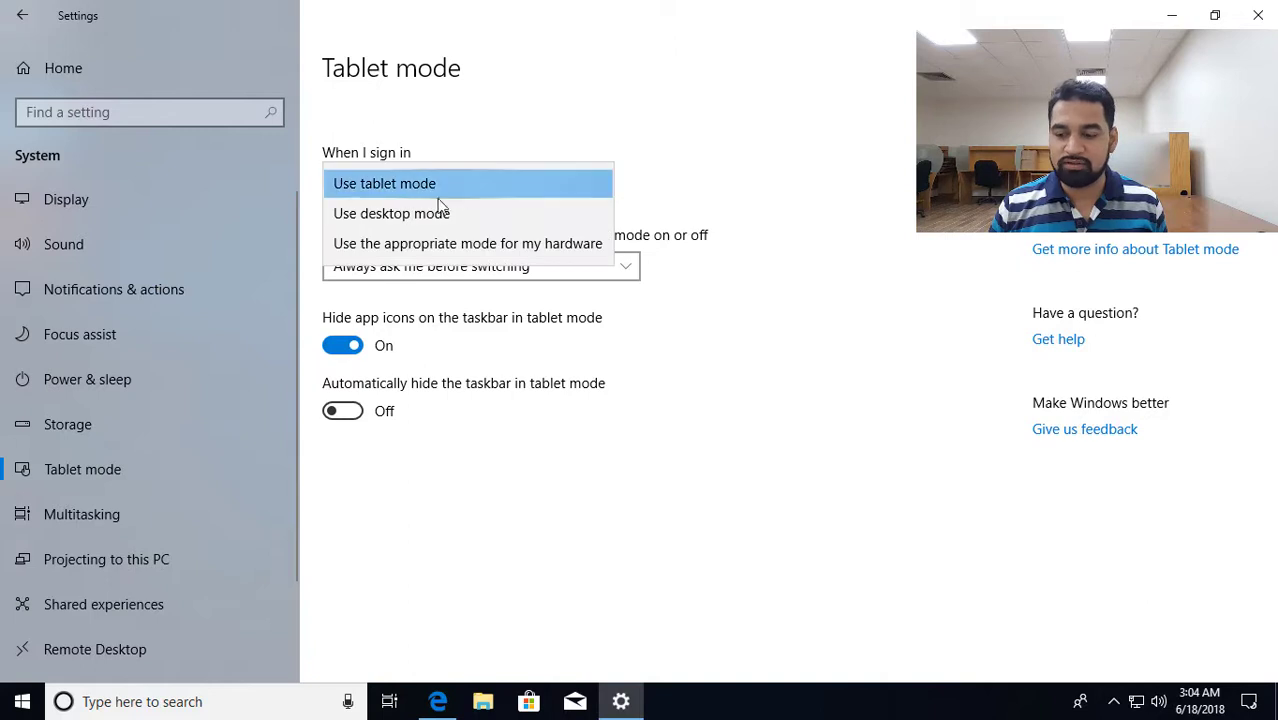
{"action": "left_click", "coordinate": [408, 250]}
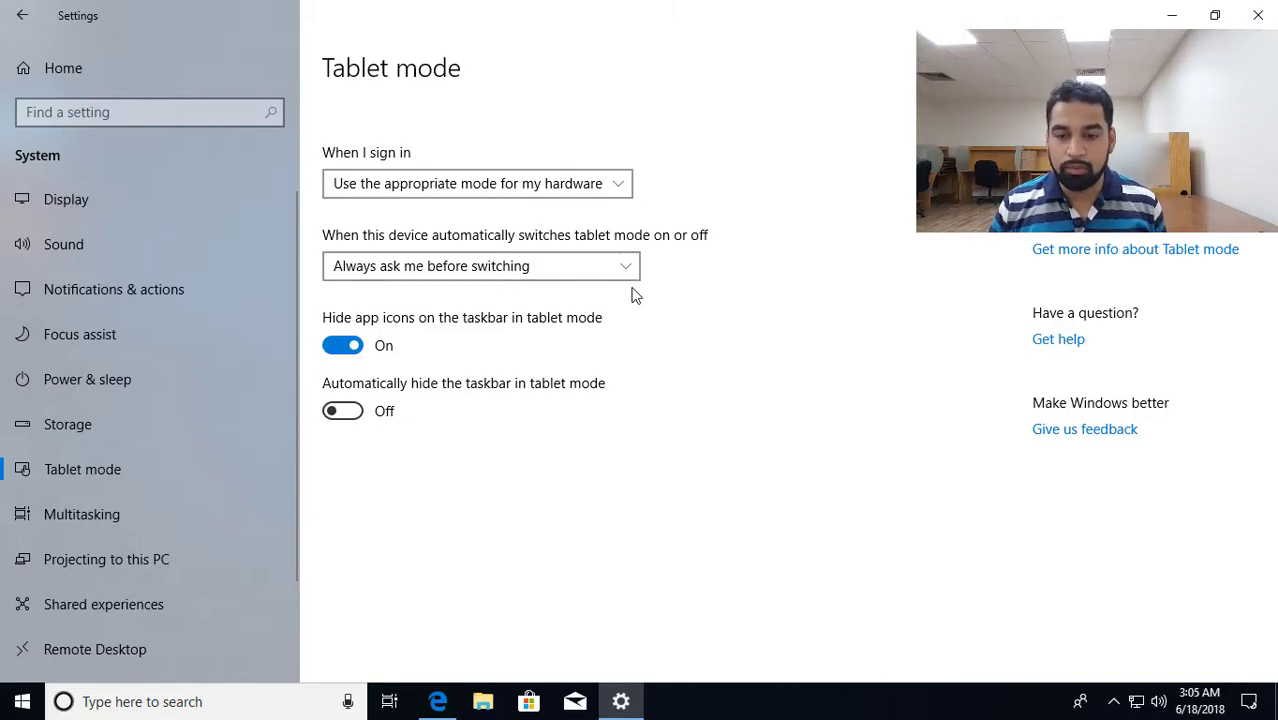
- Close the Settings window and turn on Tablet mode from the action center
{"action": "left_click", "coordinate": [1266, 14]}
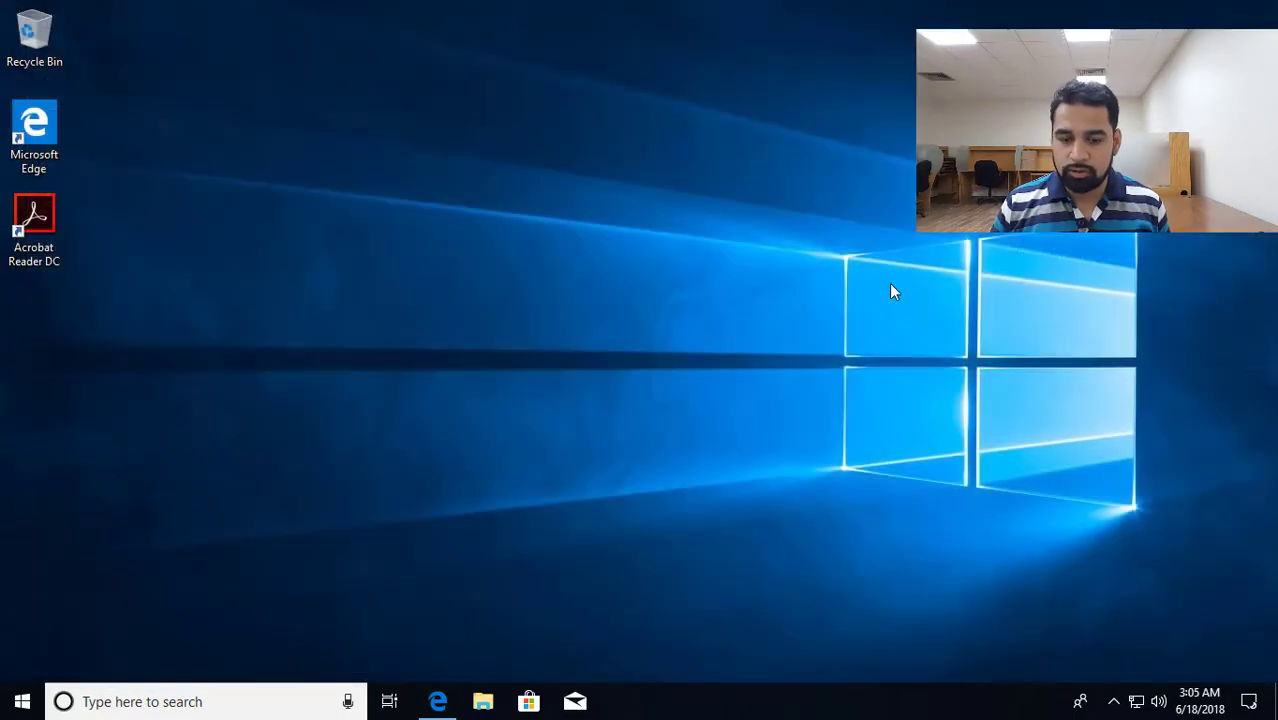
{"action": "left_click", "coordinate": [1249, 701]}
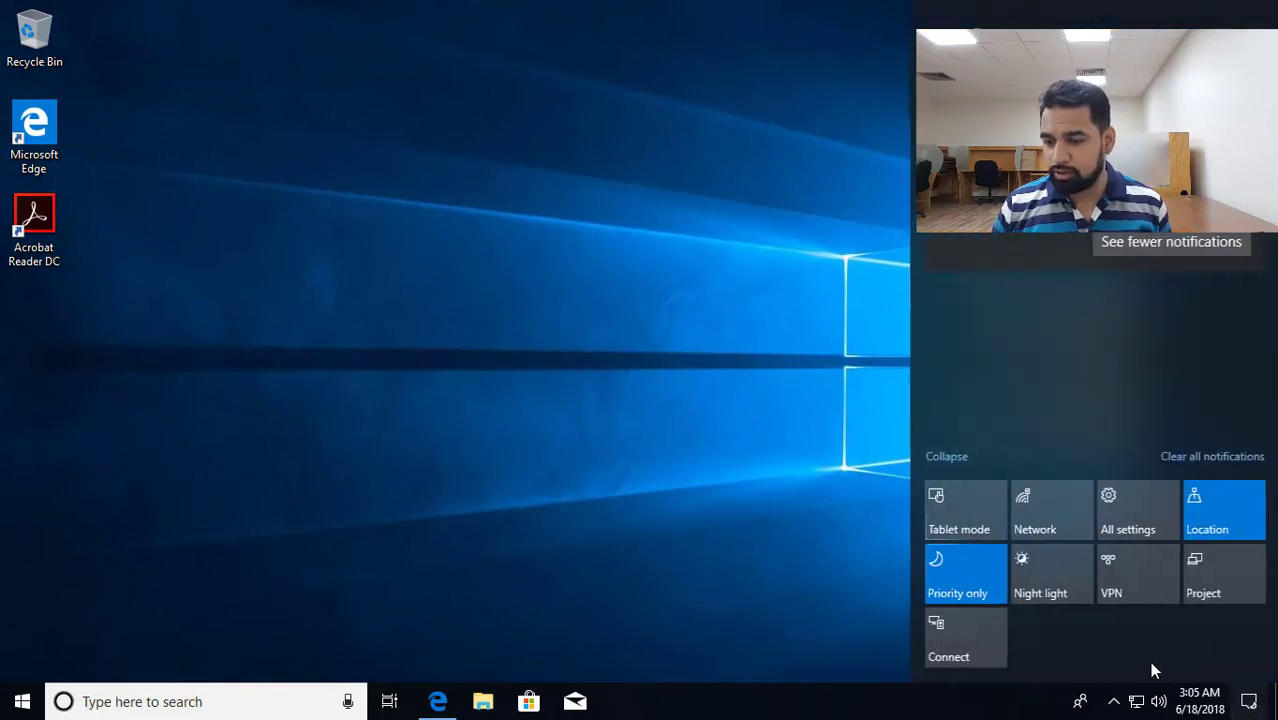
{"action": "left_click", "coordinate": [948, 511]}
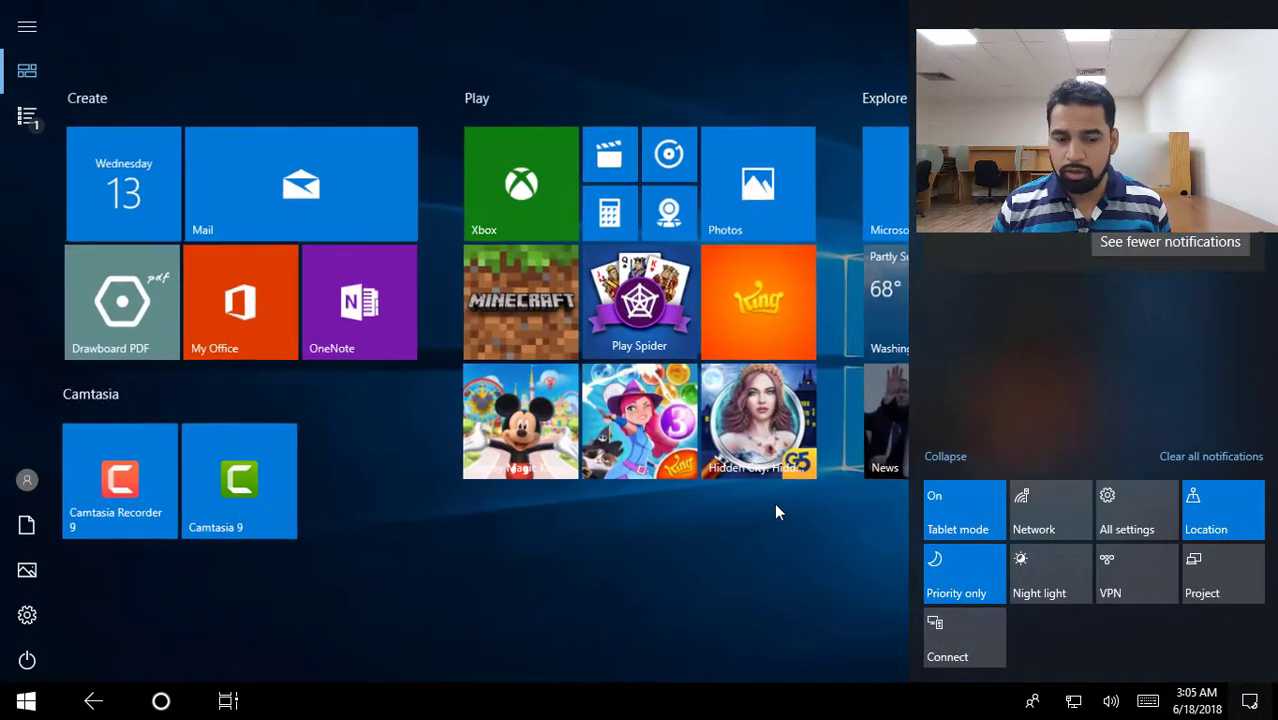
{"action": "left_click", "coordinate": [506, 616]}
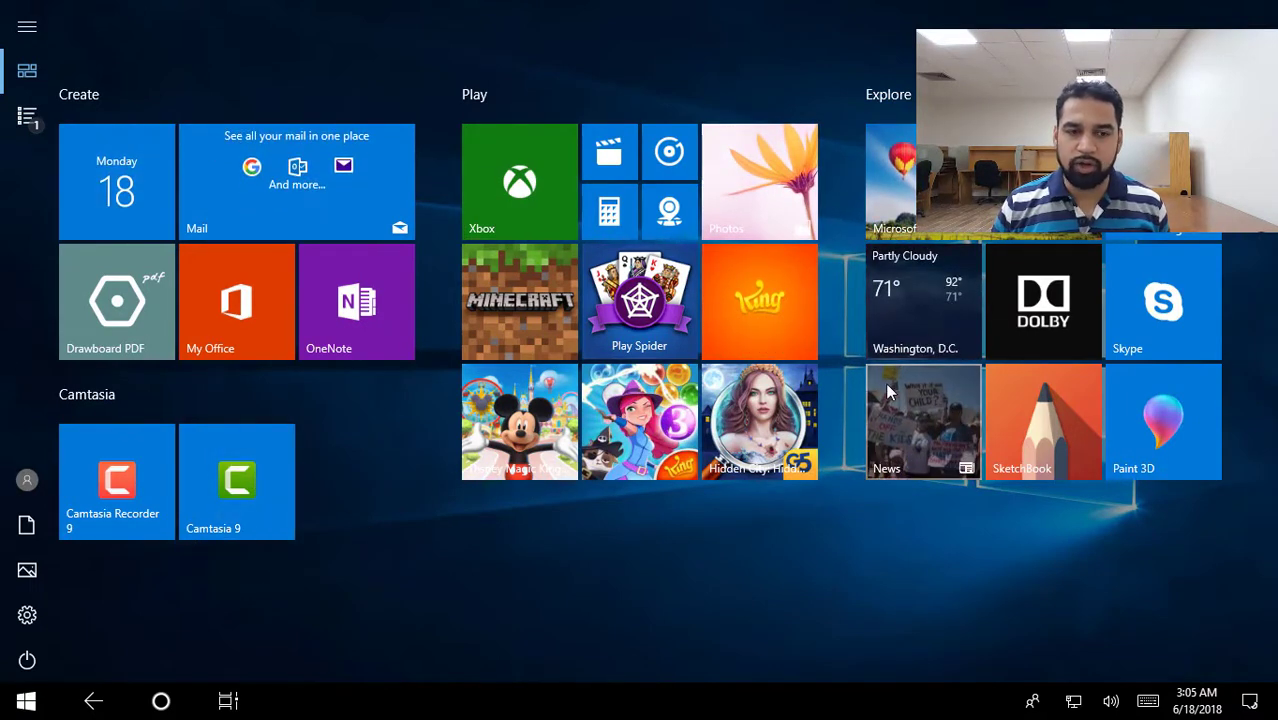
- Browse the all-apps list and pinned tiles on the tablet Start screen, and close the Edge window with all its tabs after reaching it through Task View
{"action": "left_click", "coordinate": [26, 115]}
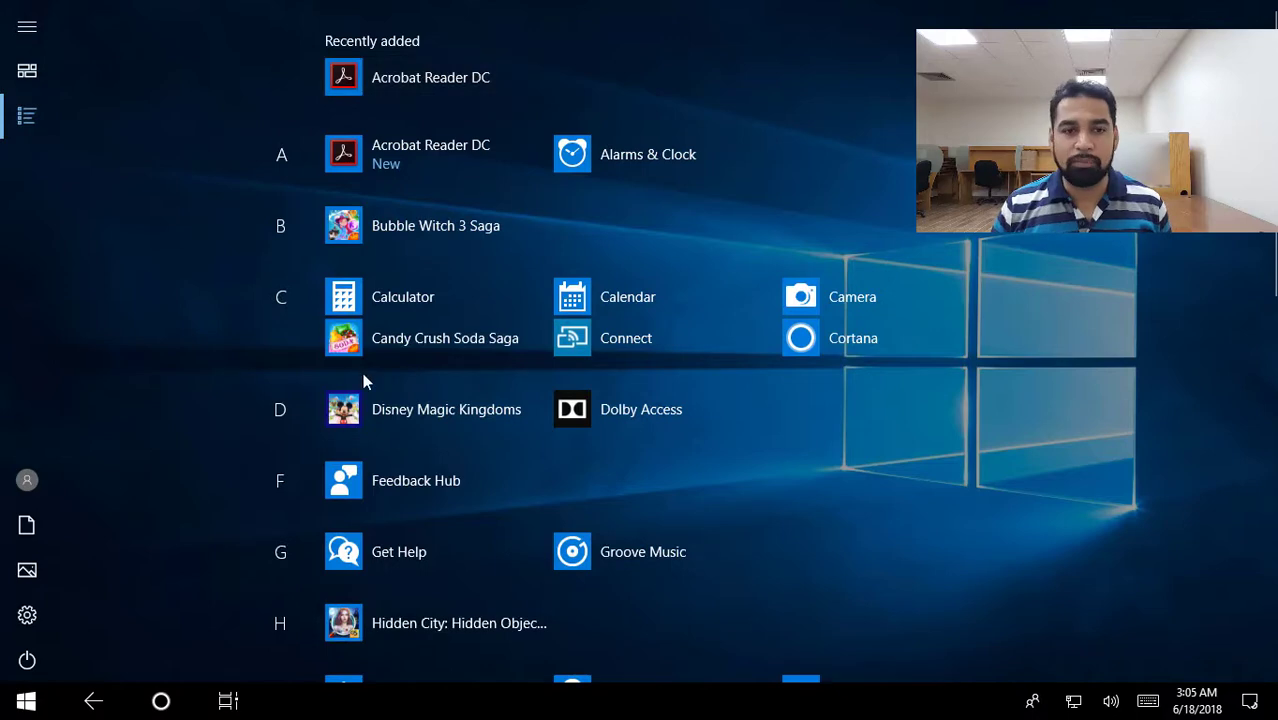
{"action": "left_click", "coordinate": [26, 70]}
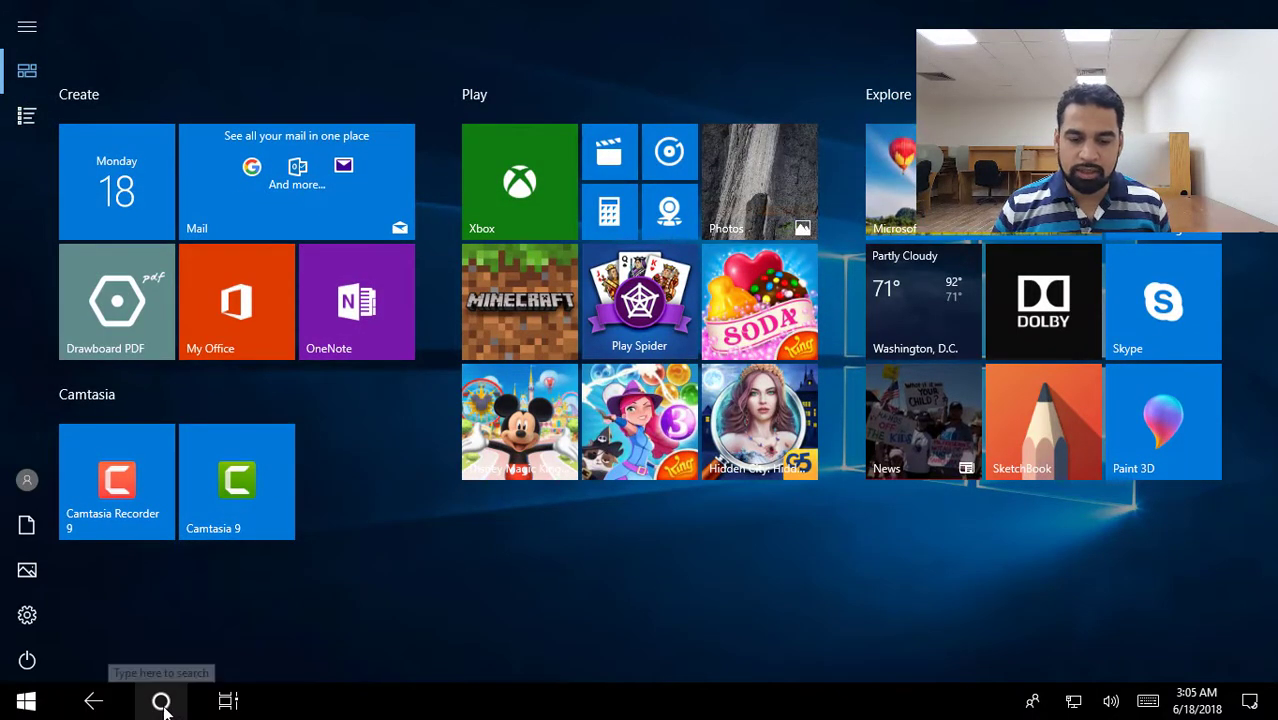
{"action": "left_click", "coordinate": [228, 702]}
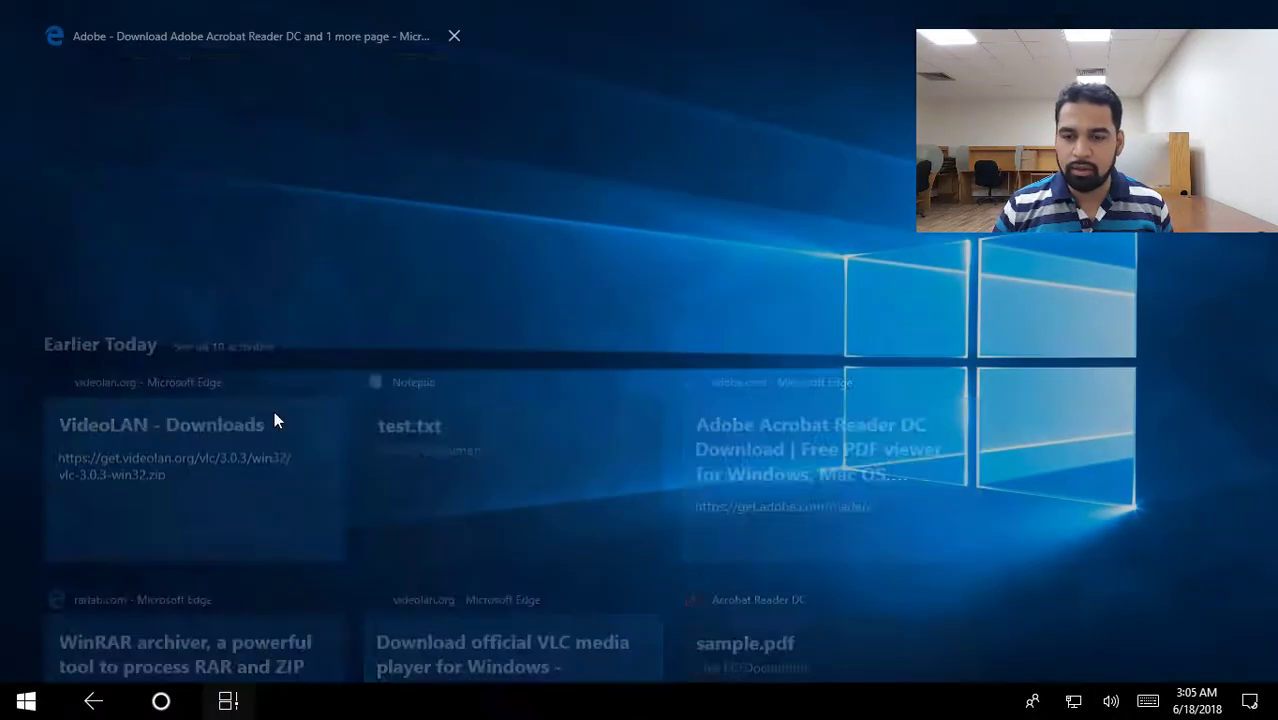
{"action": "left_click", "coordinate": [371, 571]}
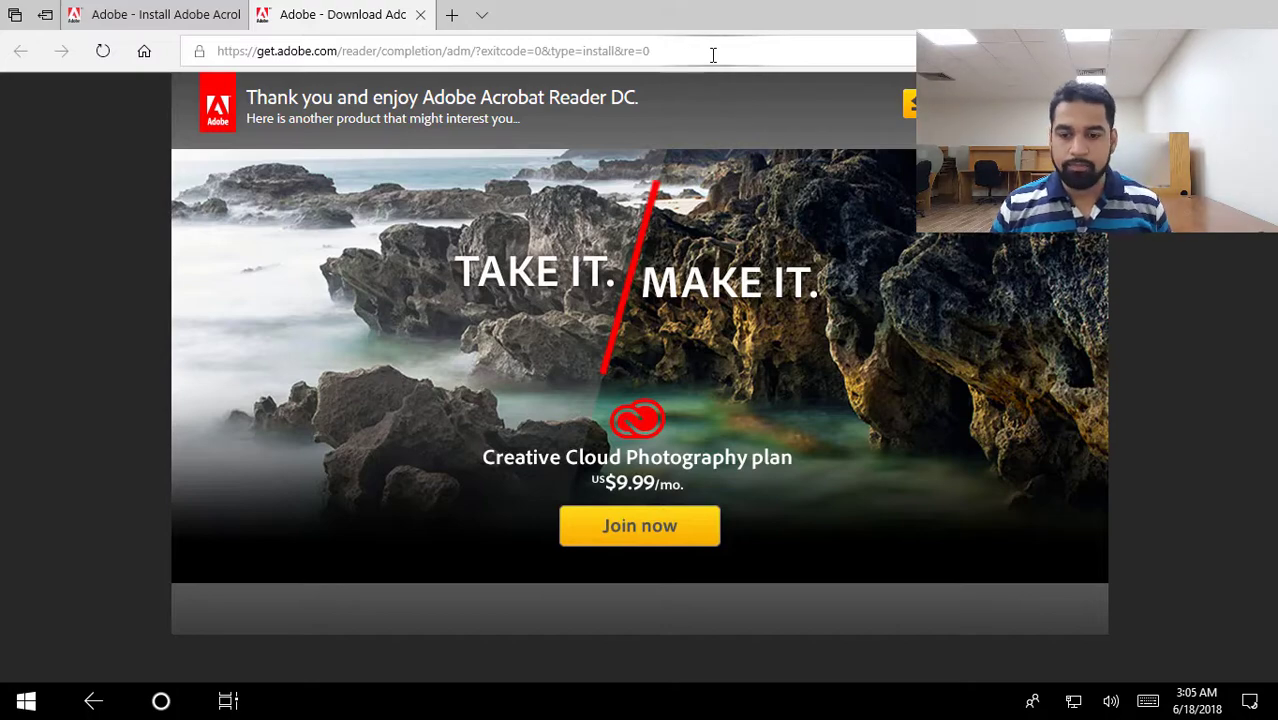
{"action": "key", "text": "alt+F4"}
{"action": "left_click", "coordinate": [588, 386]}
{"action": "left_click", "coordinate": [561, 400]}
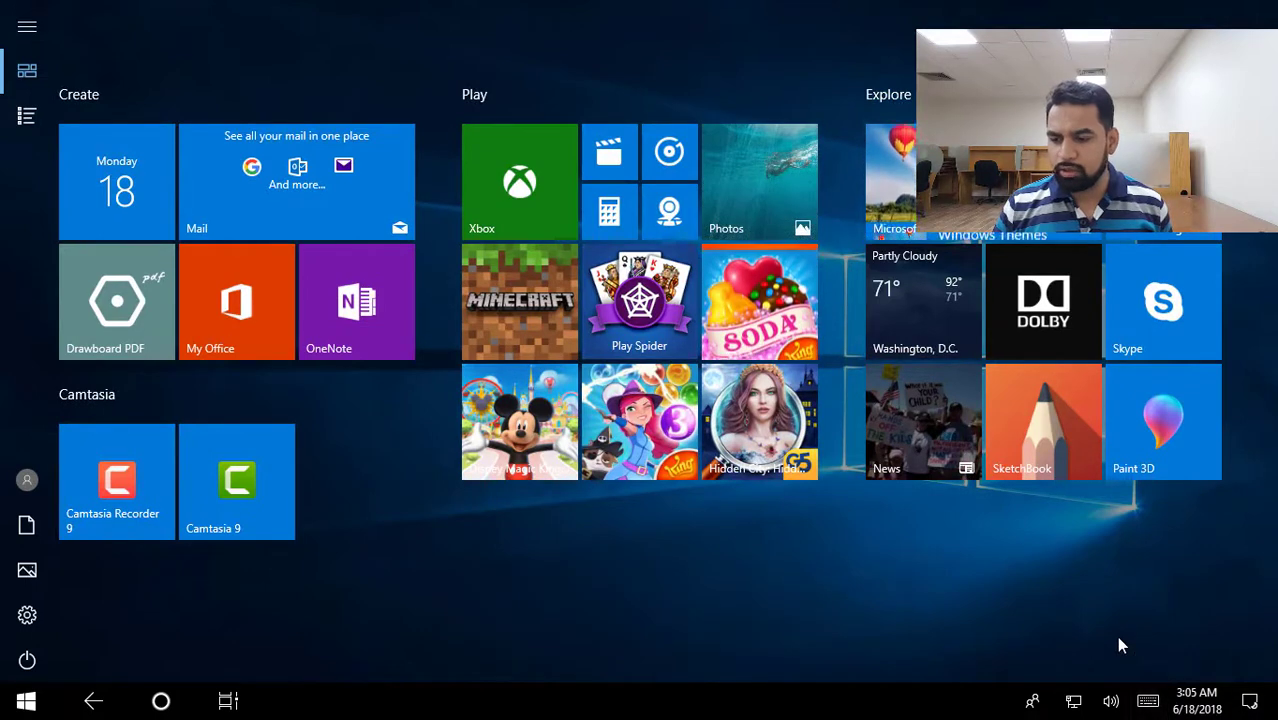
- Show and dismiss the touch keyboard, and turn off Tablet mode from the action center
{"action": "left_click", "coordinate": [1148, 701]}
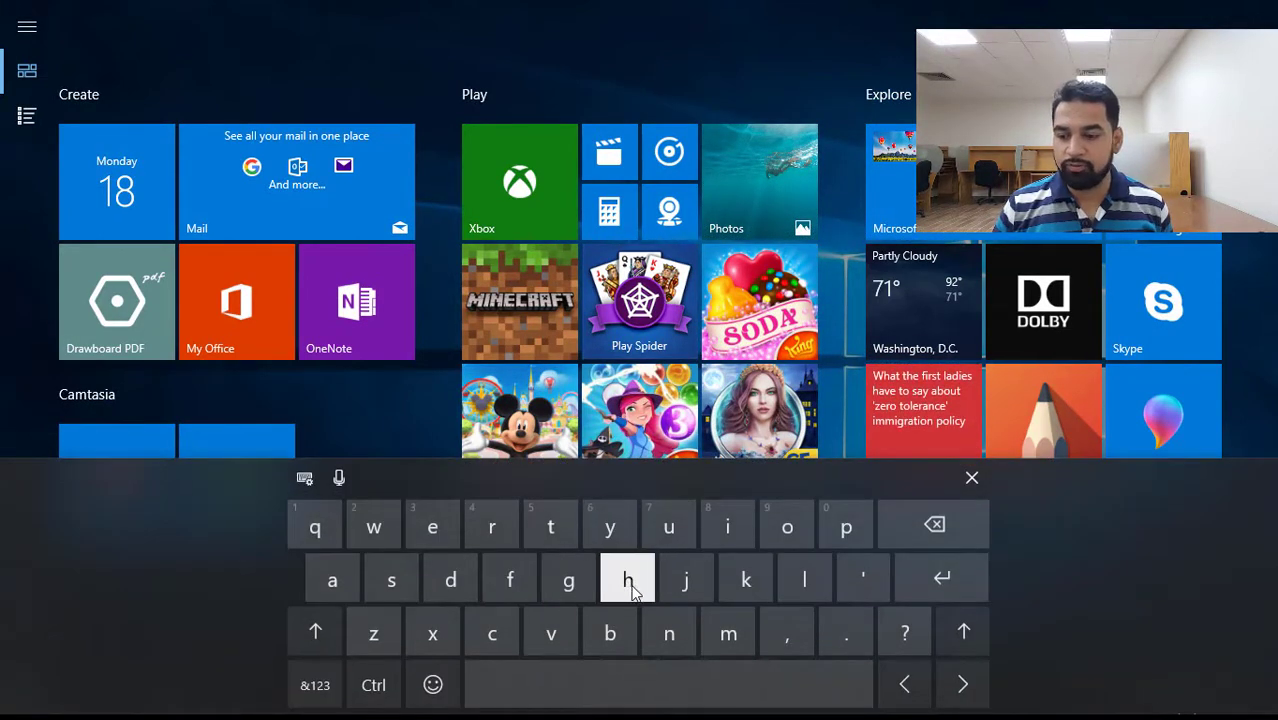
{"action": "left_click", "coordinate": [971, 477]}
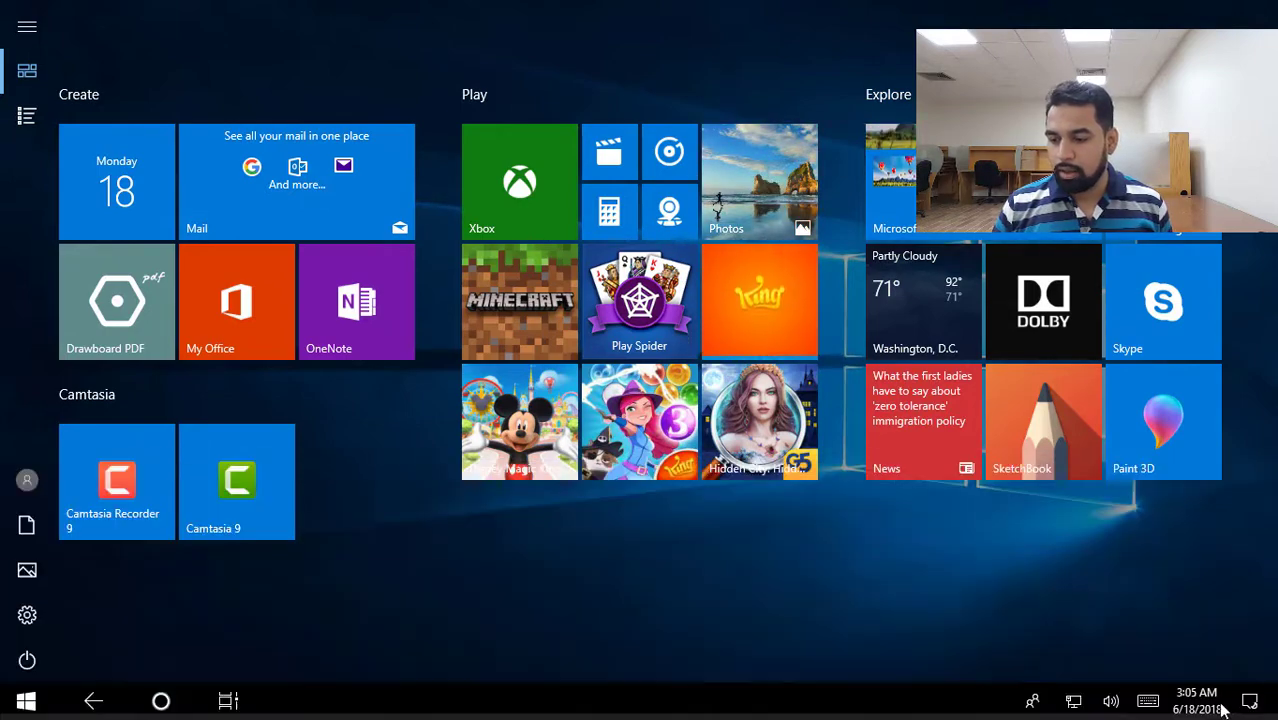
{"action": "left_click", "coordinate": [1249, 701]}
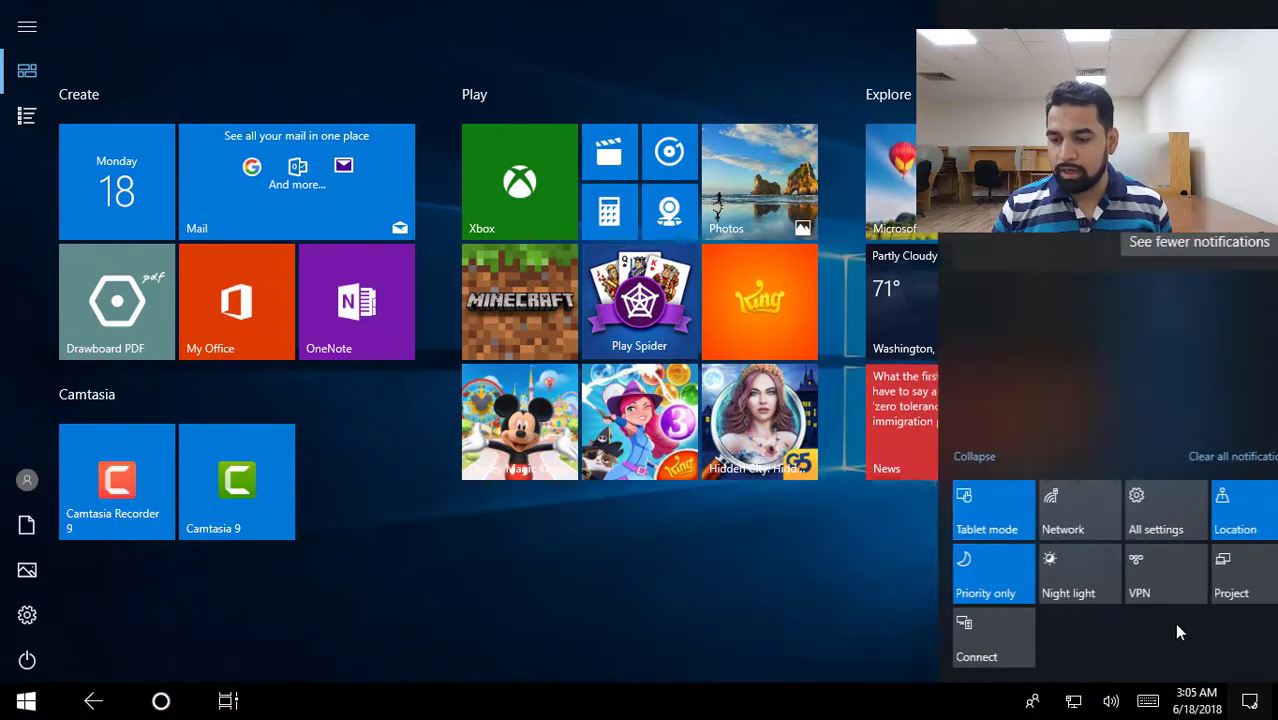
{"action": "left_click", "coordinate": [953, 512]}
{"action": "left_click", "coordinate": [636, 43]}
{"action": "left_click", "coordinate": [636, 43]}
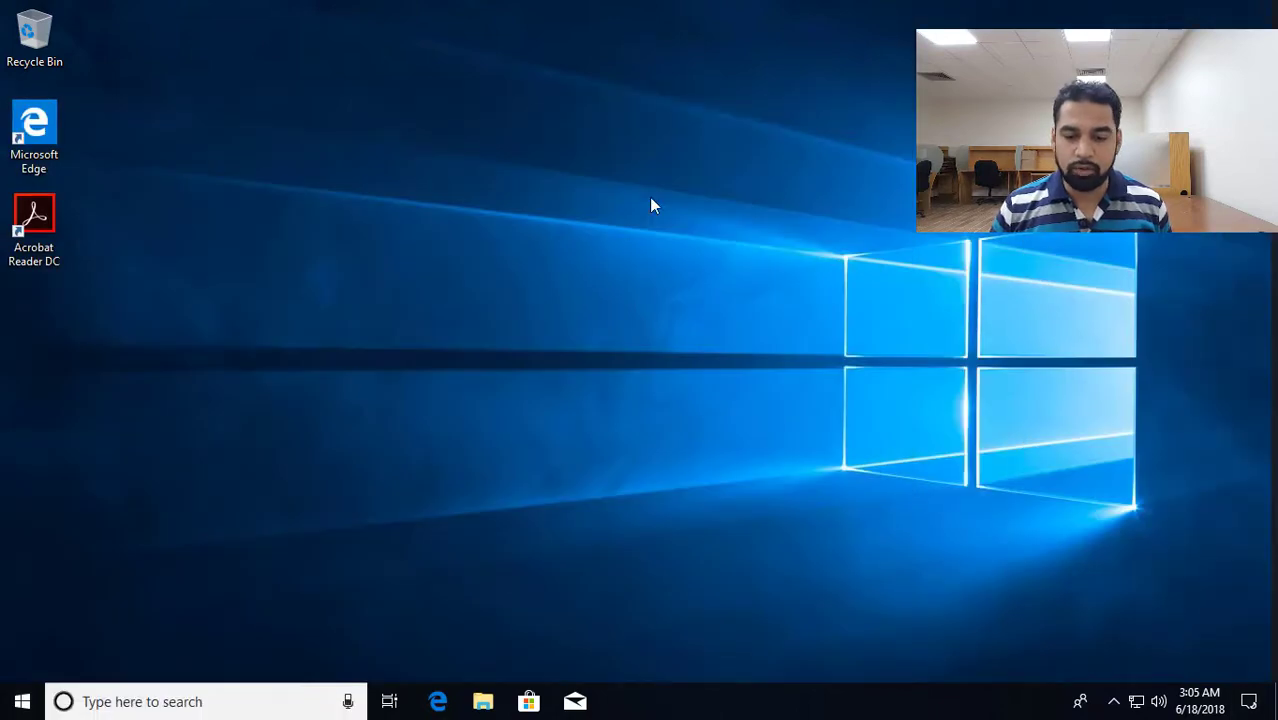
- Reopen Settings at the System category and review the Snap, Timeline and Virtual desktops options on the Multitasking page
{"action": "key", "text": "super"}
{"action": "left_click", "coordinate": [22, 611]}
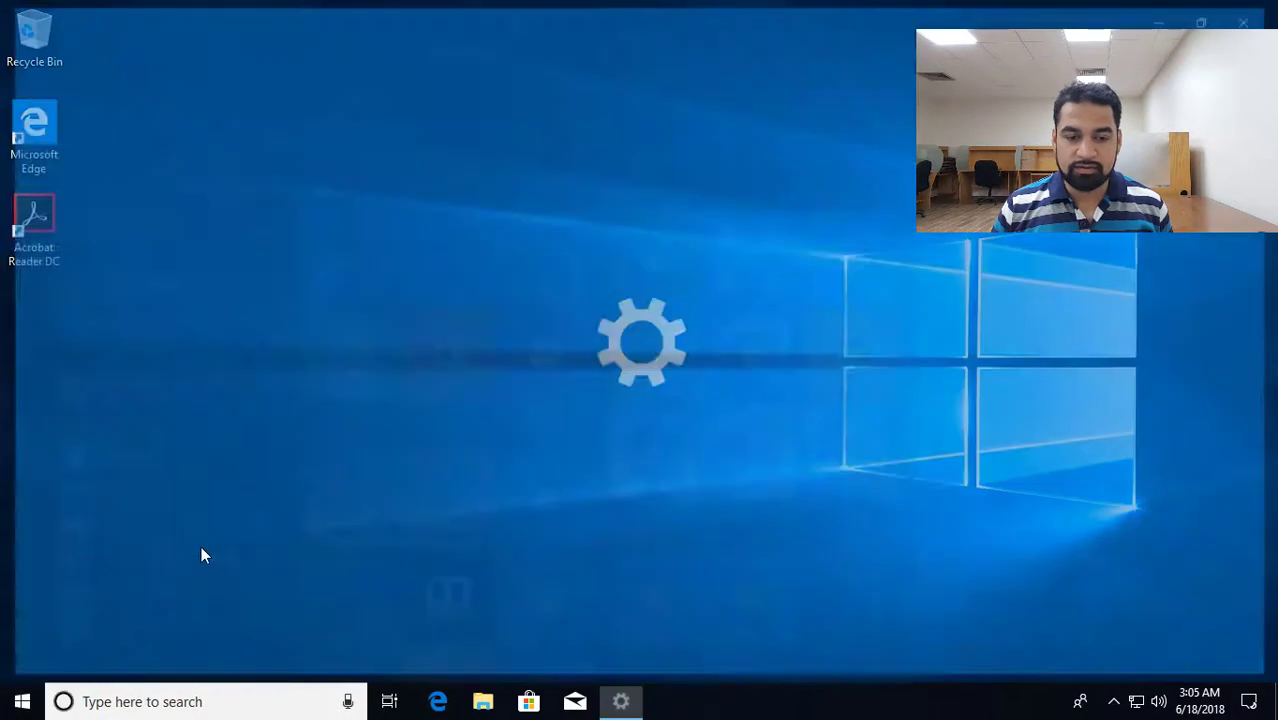
{"action": "left_click", "coordinate": [88, 218]}
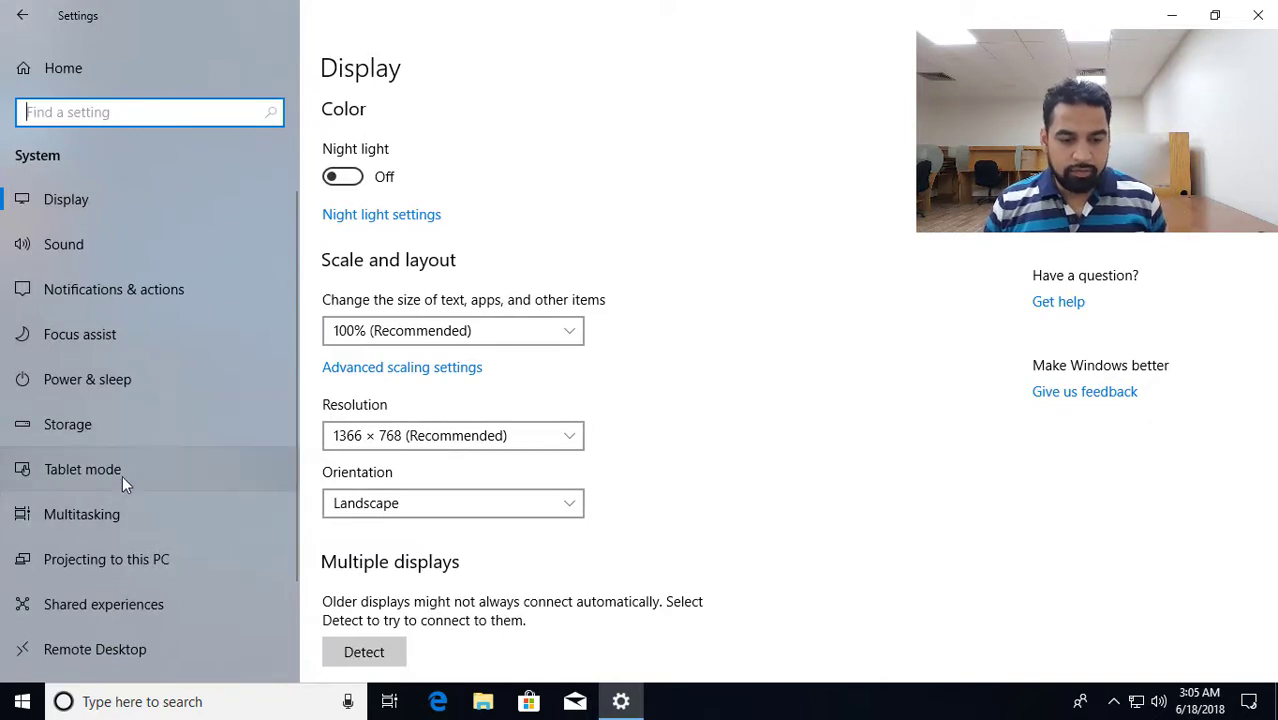
{"action": "left_click", "coordinate": [97, 521]}
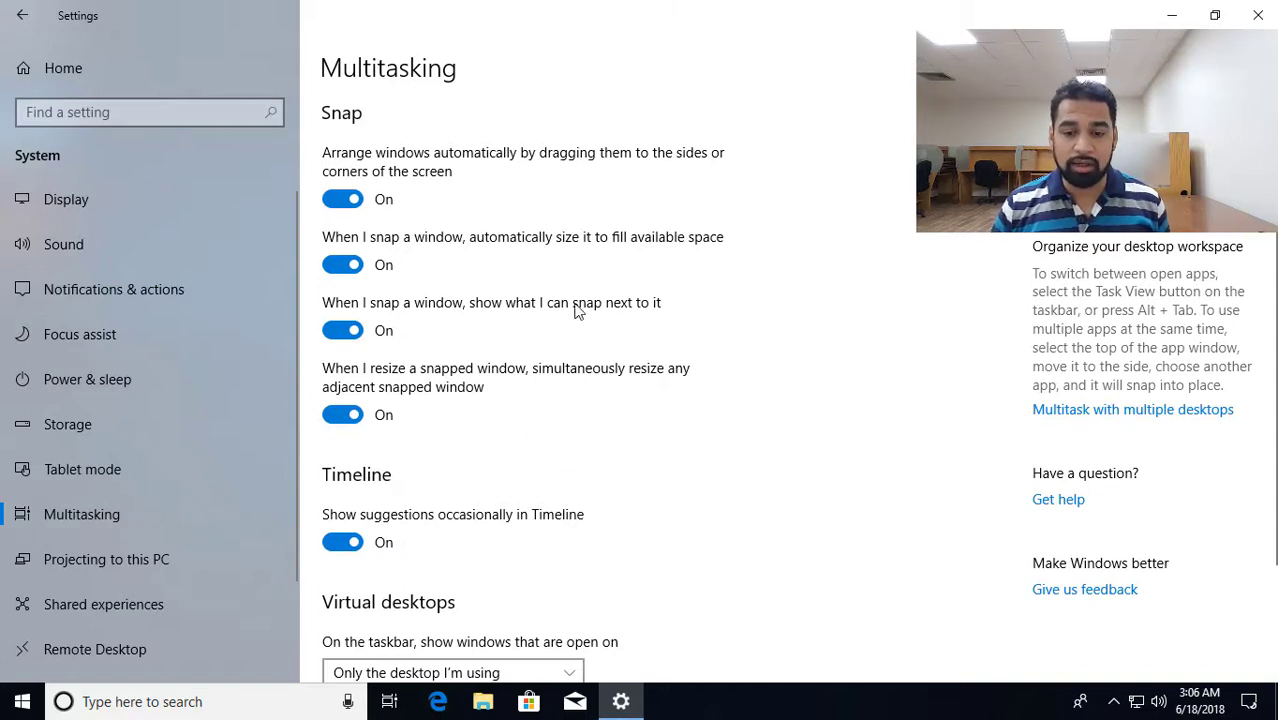
{"action": "scroll", "coordinate": [630, 345], "scroll_direction": "down", "scroll_amount": 3}
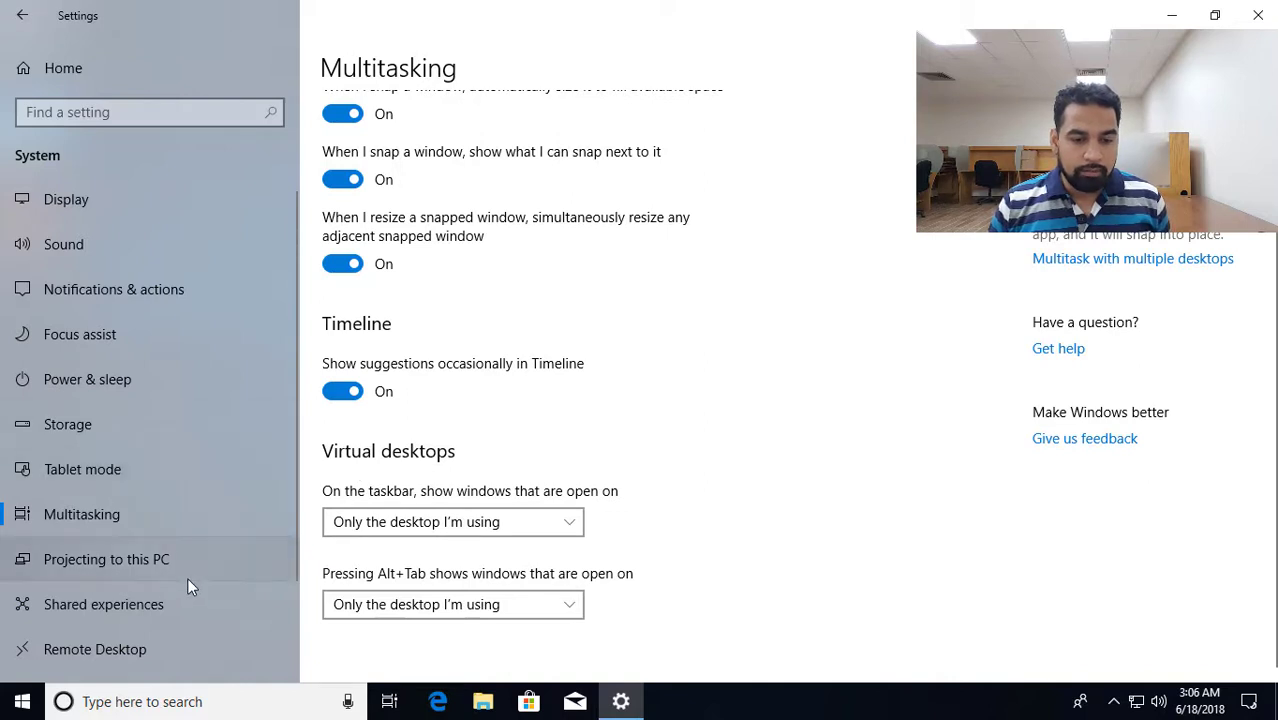
- Review the Projecting to this PC, Shared experiences and Remote Desktop pages of the System settings
{"action": "left_click", "coordinate": [81, 557]}
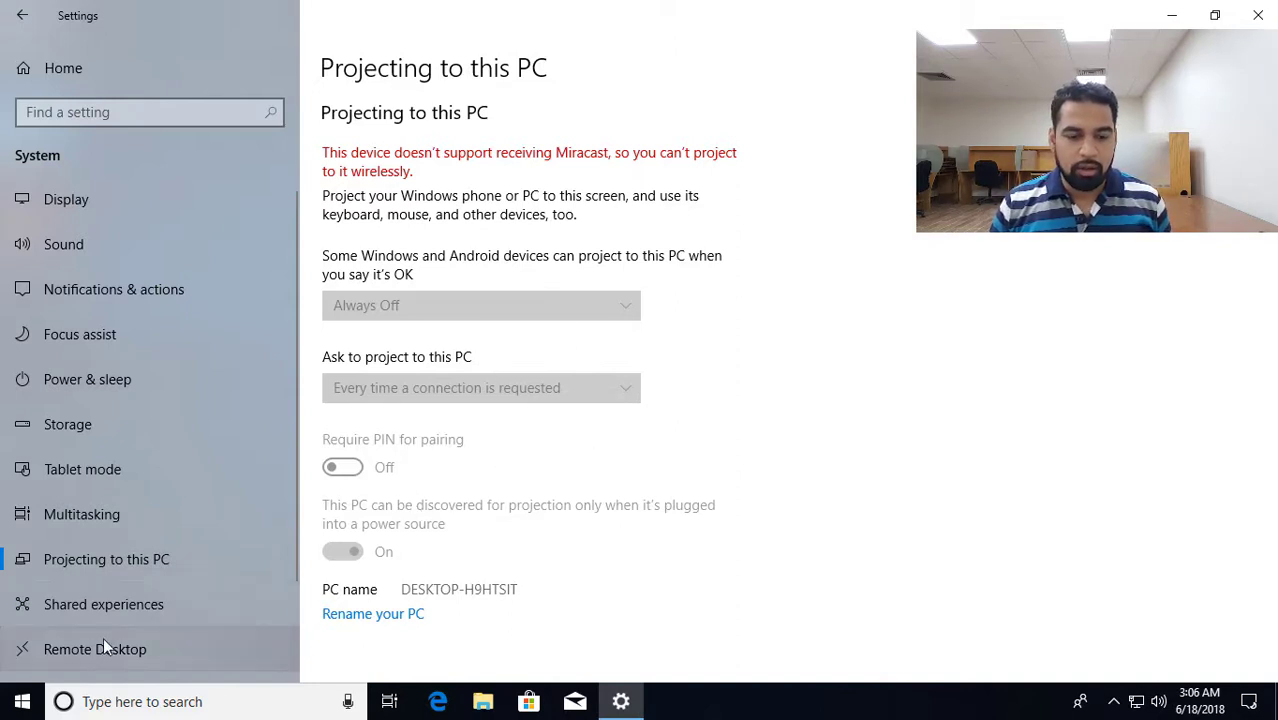
{"action": "left_click", "coordinate": [93, 603]}
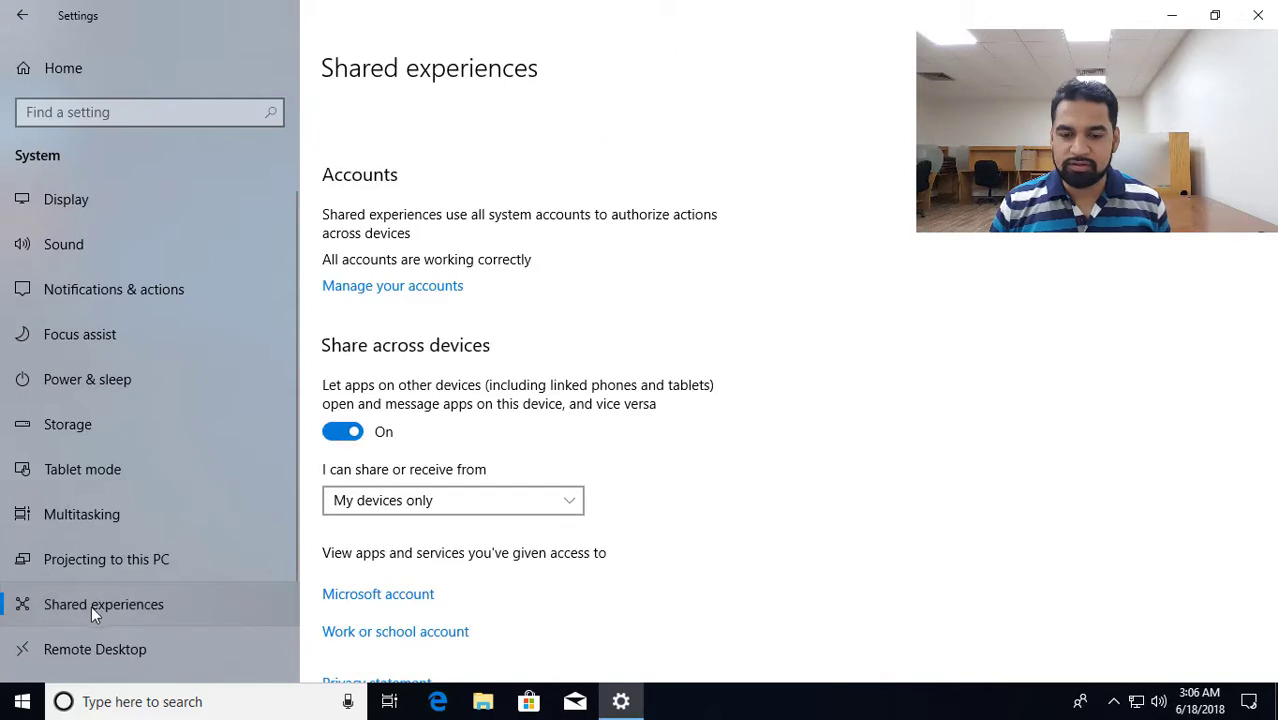
{"action": "scroll", "coordinate": [161, 605], "scroll_direction": "down", "scroll_amount": 1}
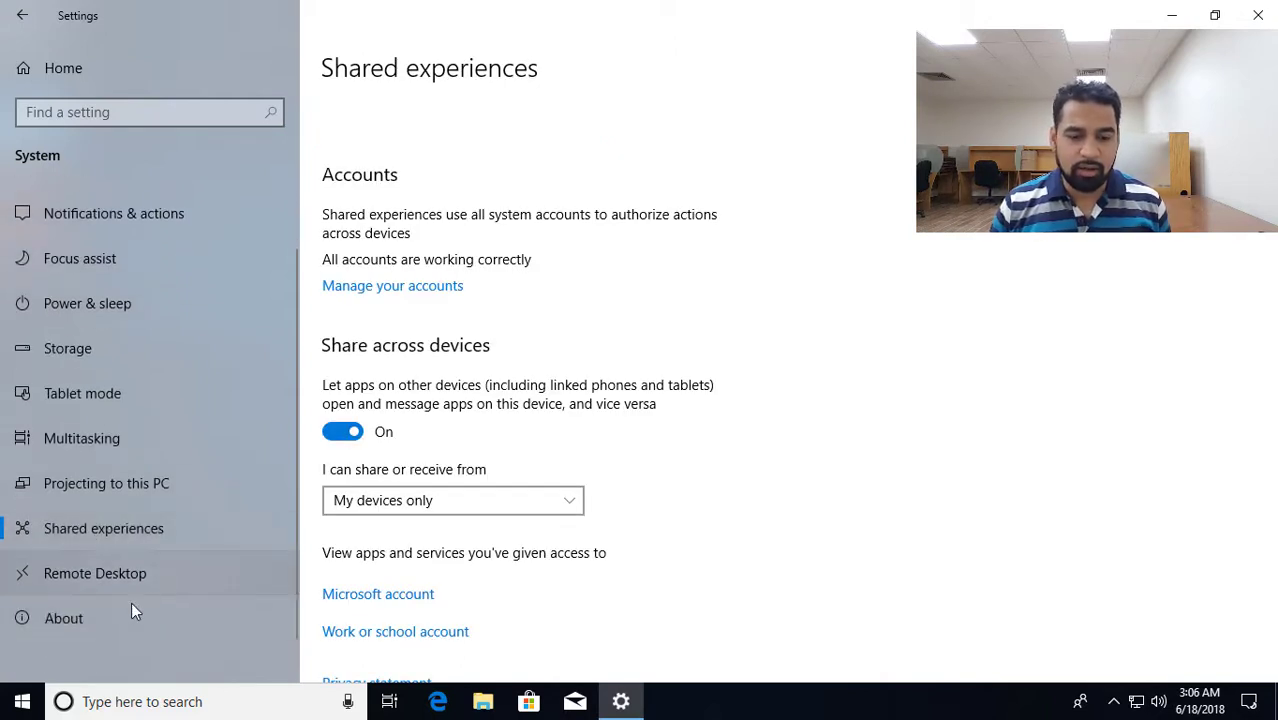
{"action": "left_click", "coordinate": [91, 576]}
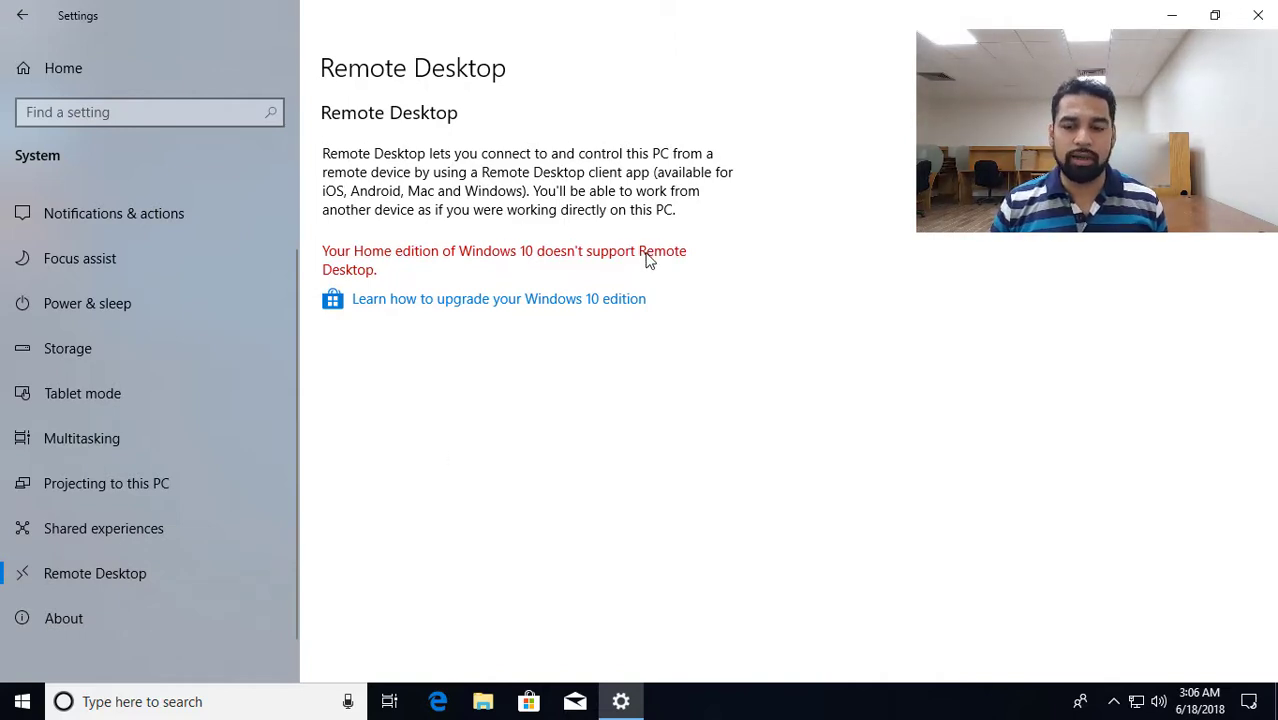
- Examine the protection status, device specifications and Windows specifications on the About page
{"action": "left_click", "coordinate": [53, 618]}
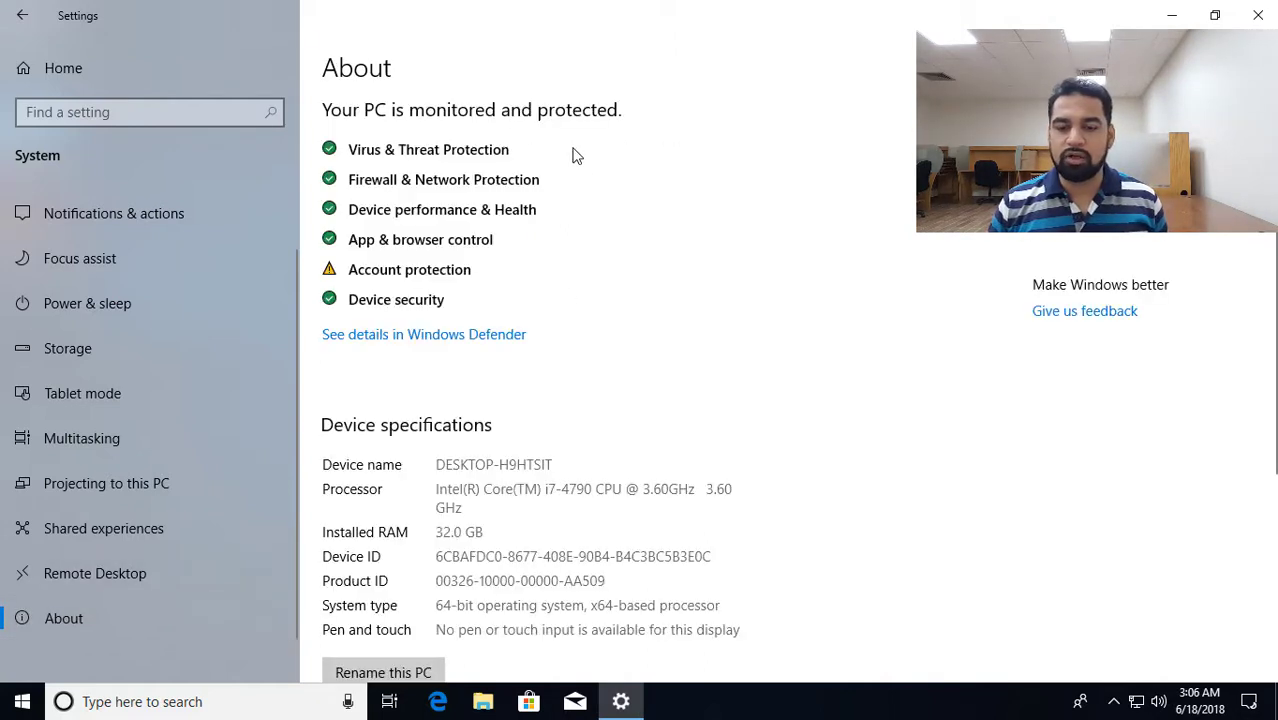
{"action": "scroll", "coordinate": [667, 330], "scroll_direction": "down", "scroll_amount": 3}
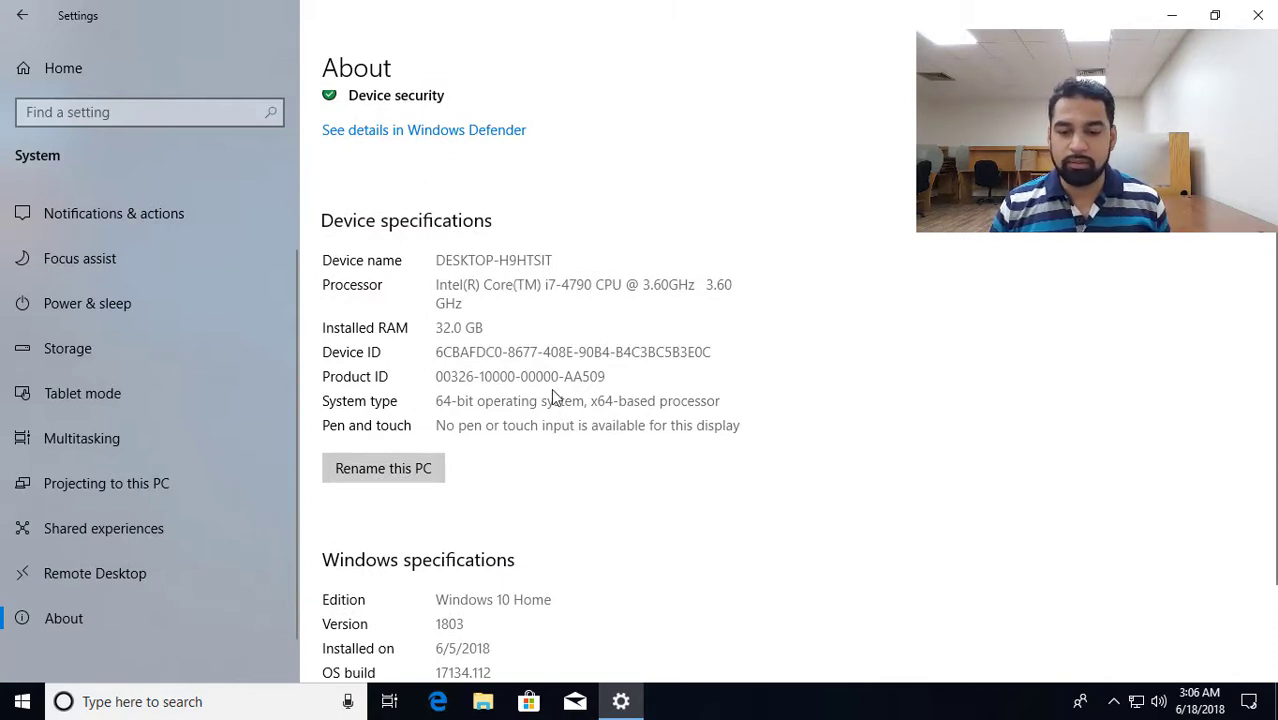
{"action": "scroll", "coordinate": [556, 398], "scroll_direction": "down", "scroll_amount": 2}
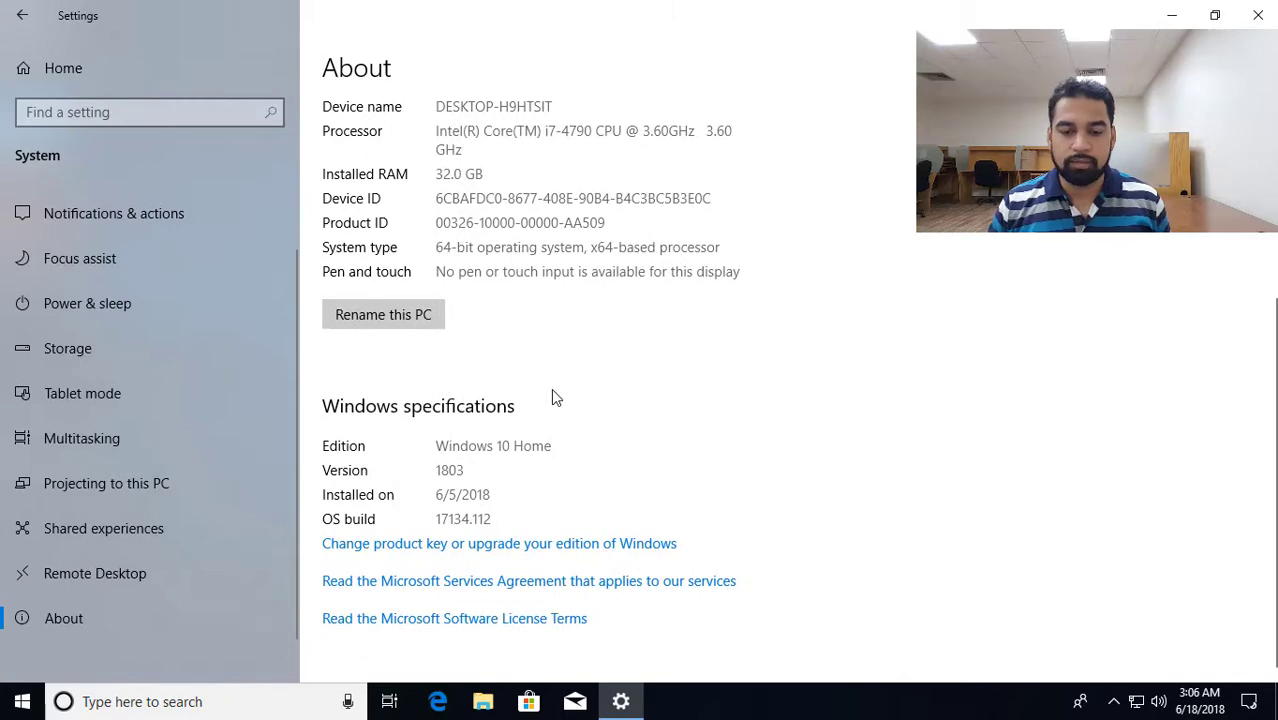
{"action": "scroll", "coordinate": [552, 388], "scroll_direction": "up", "scroll_amount": 5}
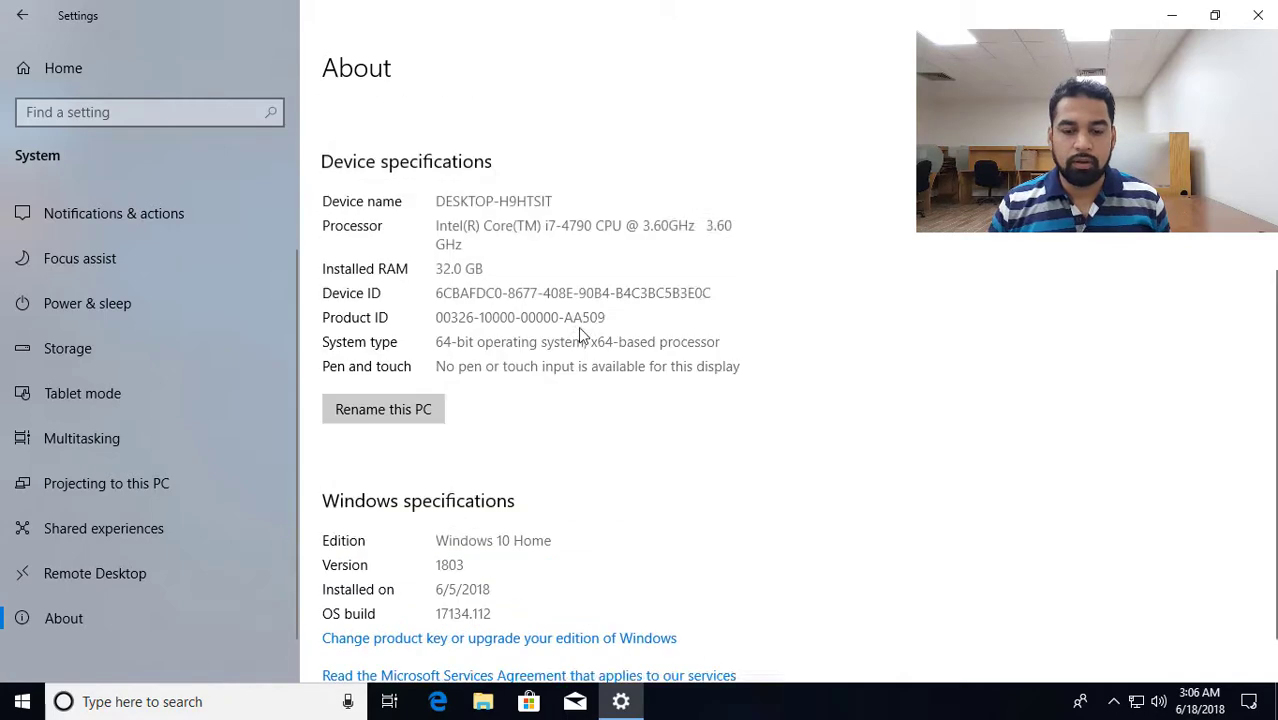
- Return to the Settings home, open the Devices category, and review its Bluetooth & other devices and Printers & scanners pages
{"action": "left_click", "coordinate": [33, 72]}
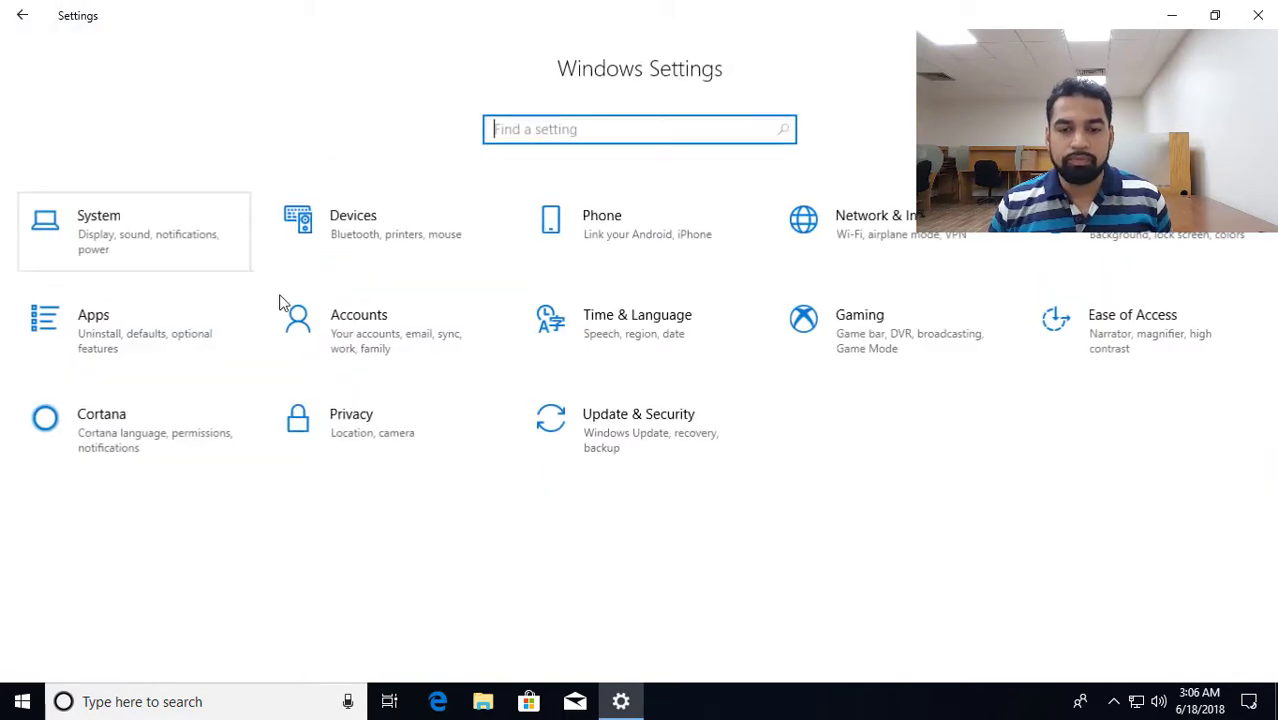
{"action": "left_click", "coordinate": [351, 238]}
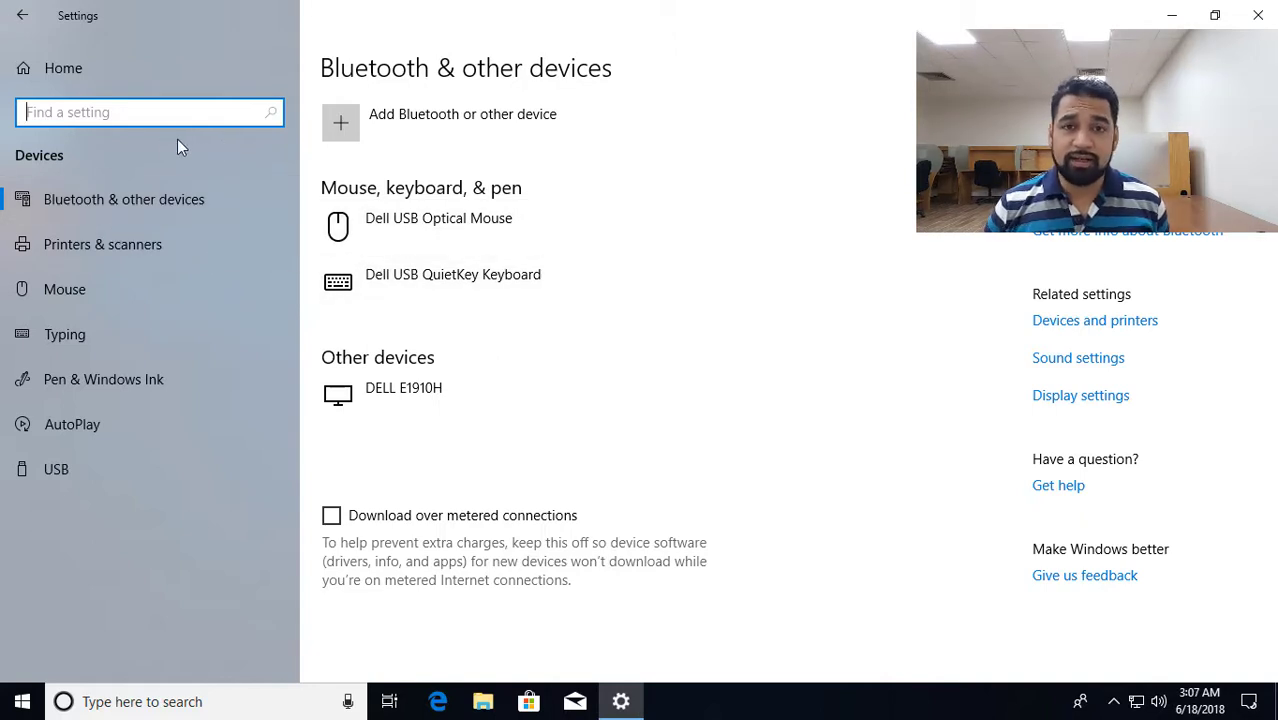
{"action": "left_click", "coordinate": [104, 244]}
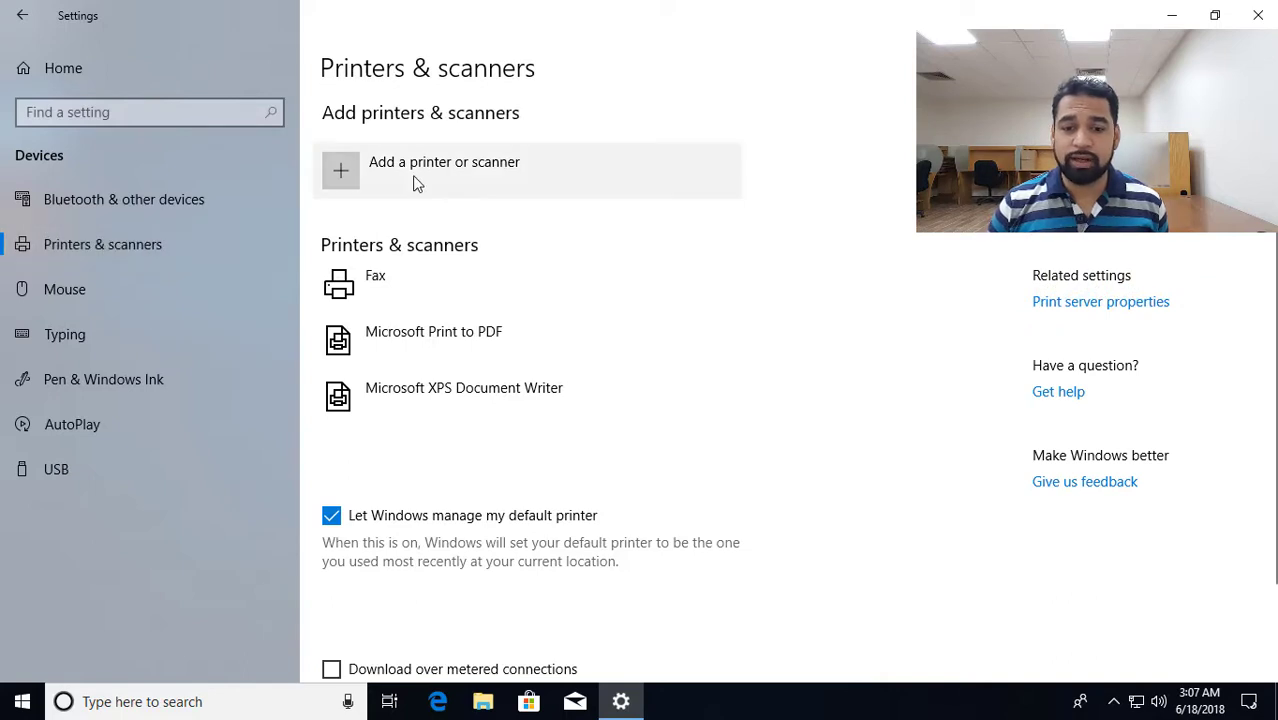
- Review the Mouse page's primary button, wheel scrolling and lines-to-scroll options, leaving the wheel at Multiple lines at a time
{"action": "left_click", "coordinate": [90, 288]}
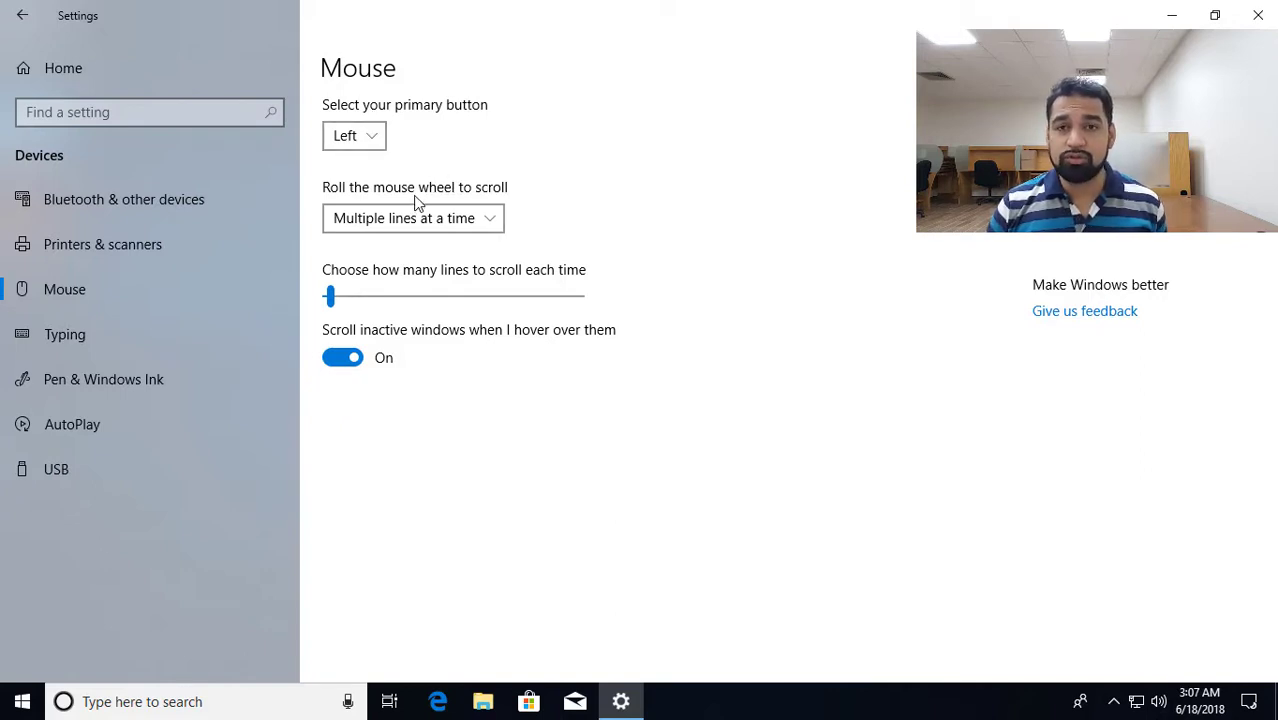
{"action": "left_click", "coordinate": [465, 217]}
{"action": "left_click", "coordinate": [492, 179]}
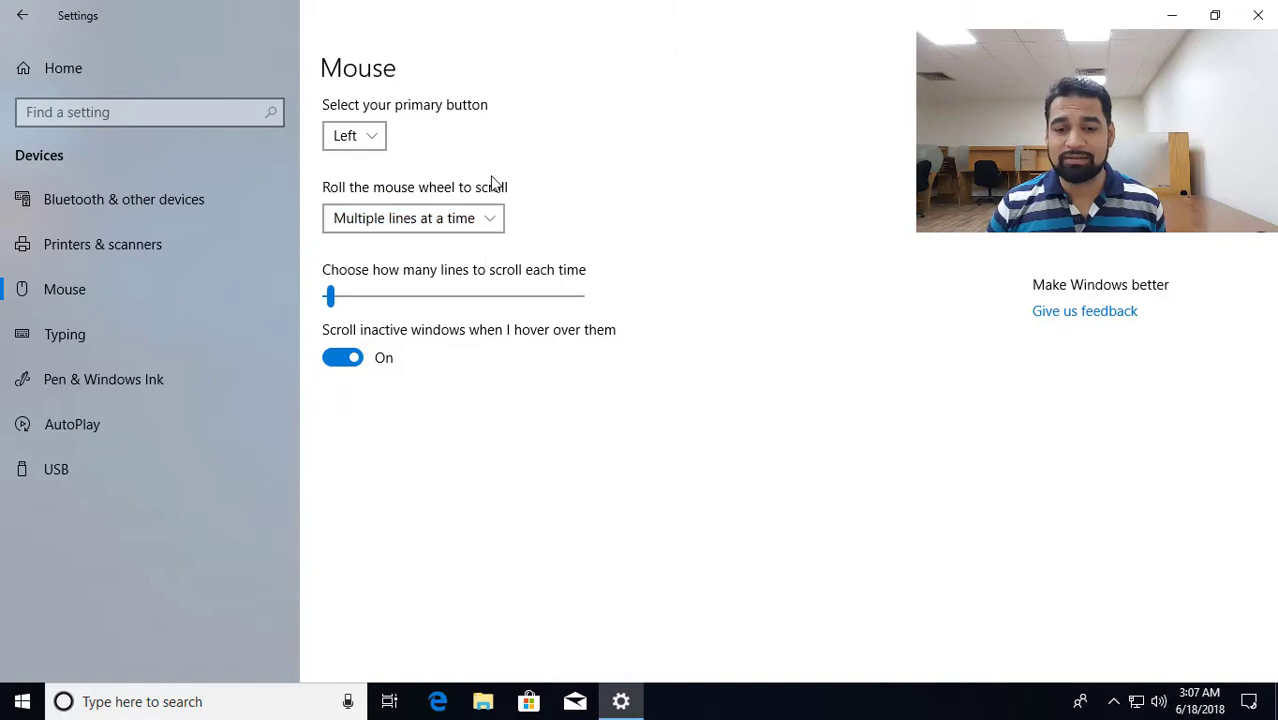
{"action": "left_click", "coordinate": [331, 297]}
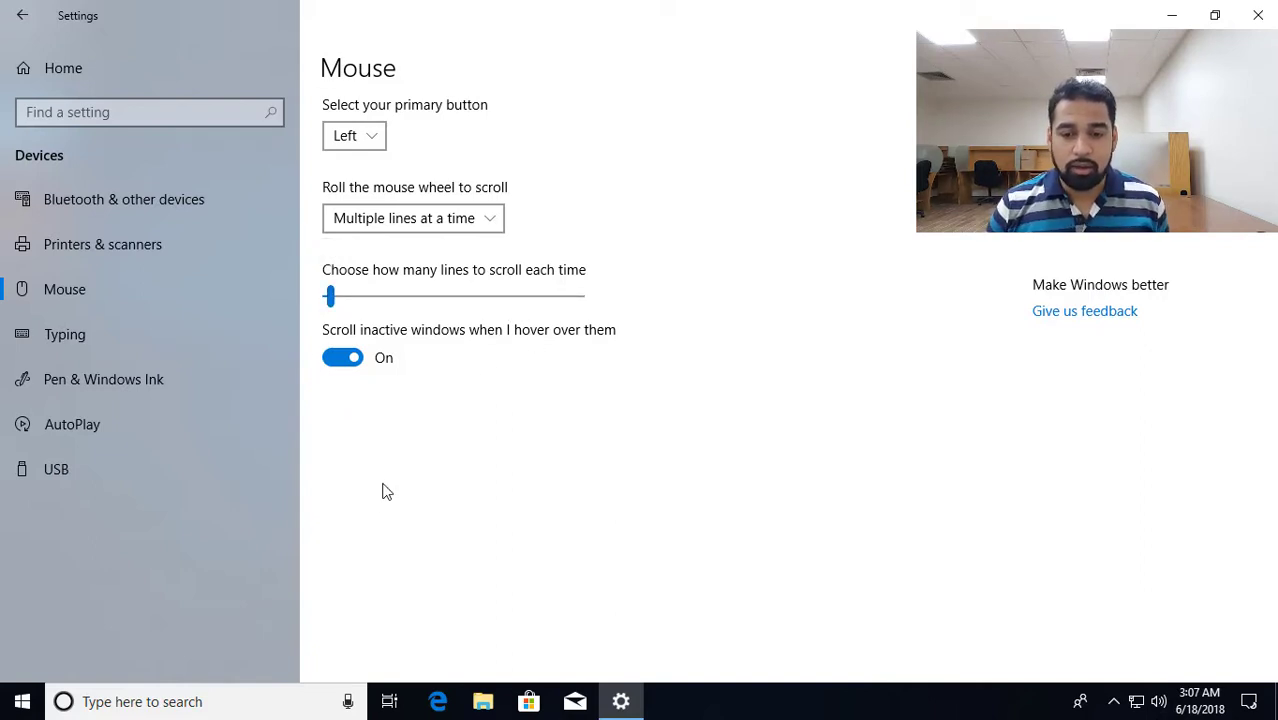
- Review the spelling, typing and hardware keyboard options on the Typing page and open the Advanced keyboard settings
{"action": "left_click", "coordinate": [75, 336]}
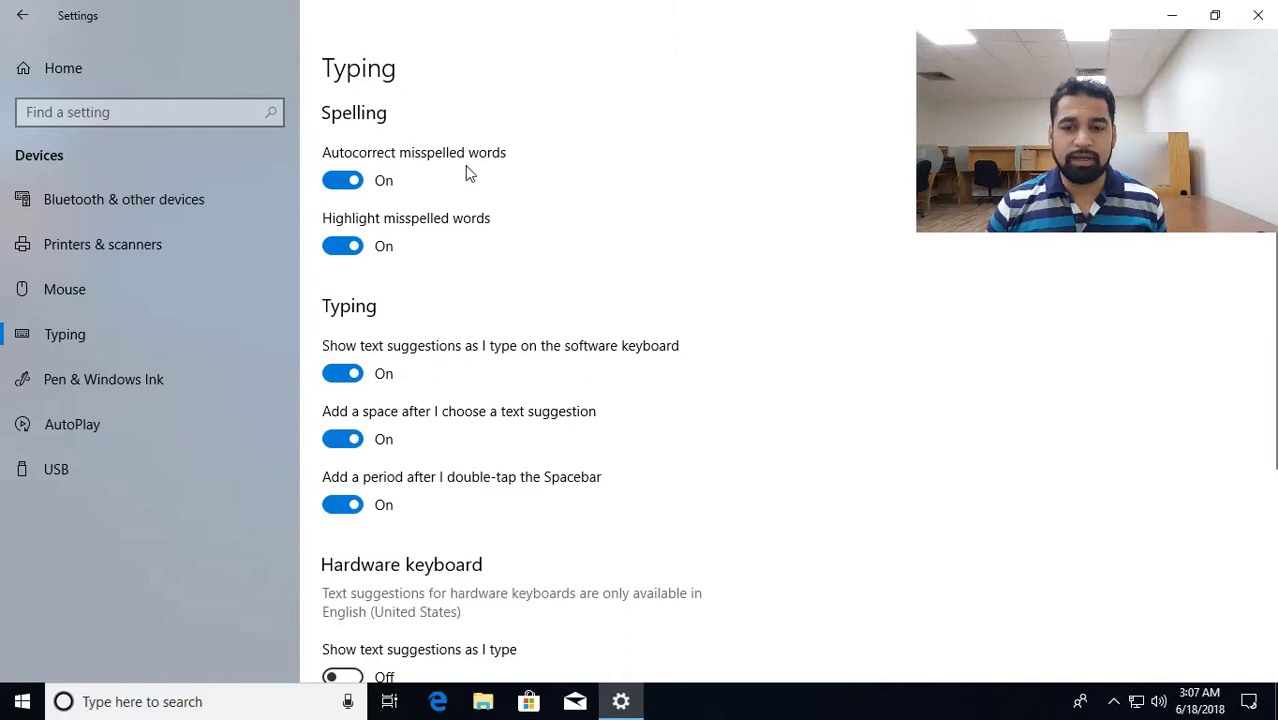
{"action": "scroll", "coordinate": [548, 254], "scroll_direction": "down", "scroll_amount": 2}
{"action": "scroll", "coordinate": [550, 257], "scroll_direction": "down", "scroll_amount": 4}
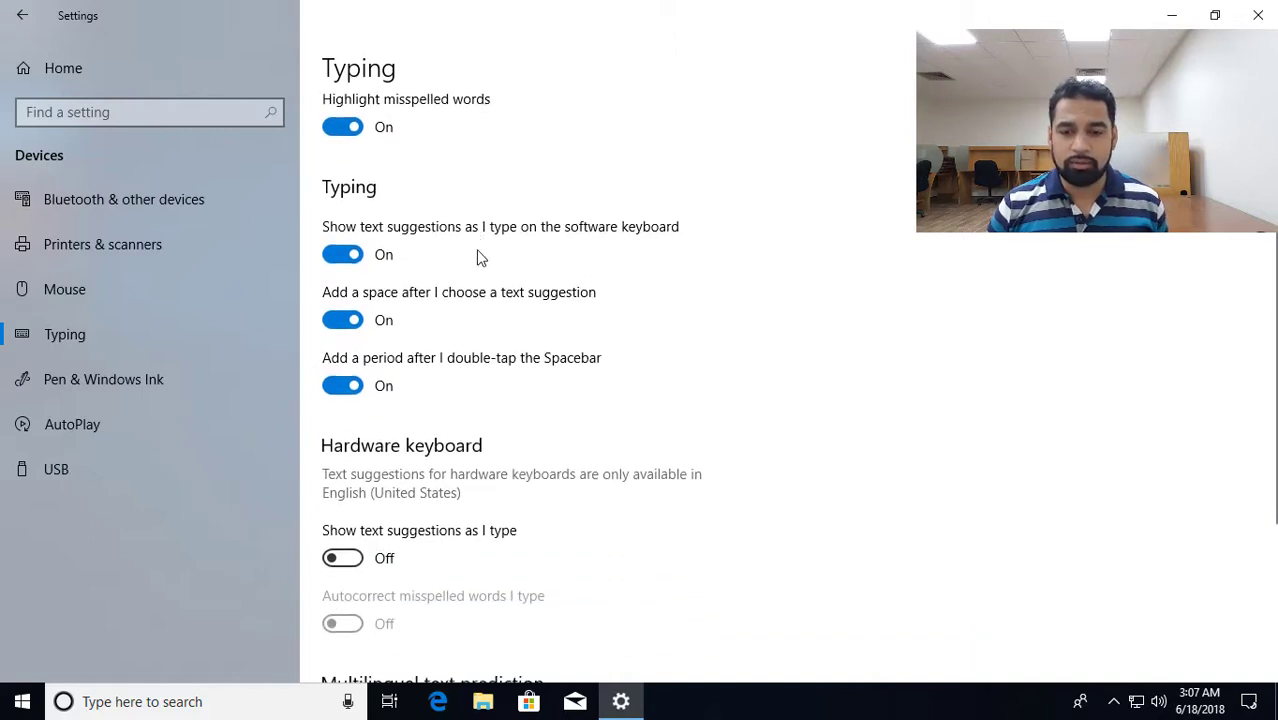
{"action": "scroll", "coordinate": [490, 298], "scroll_direction": "down", "scroll_amount": 1}
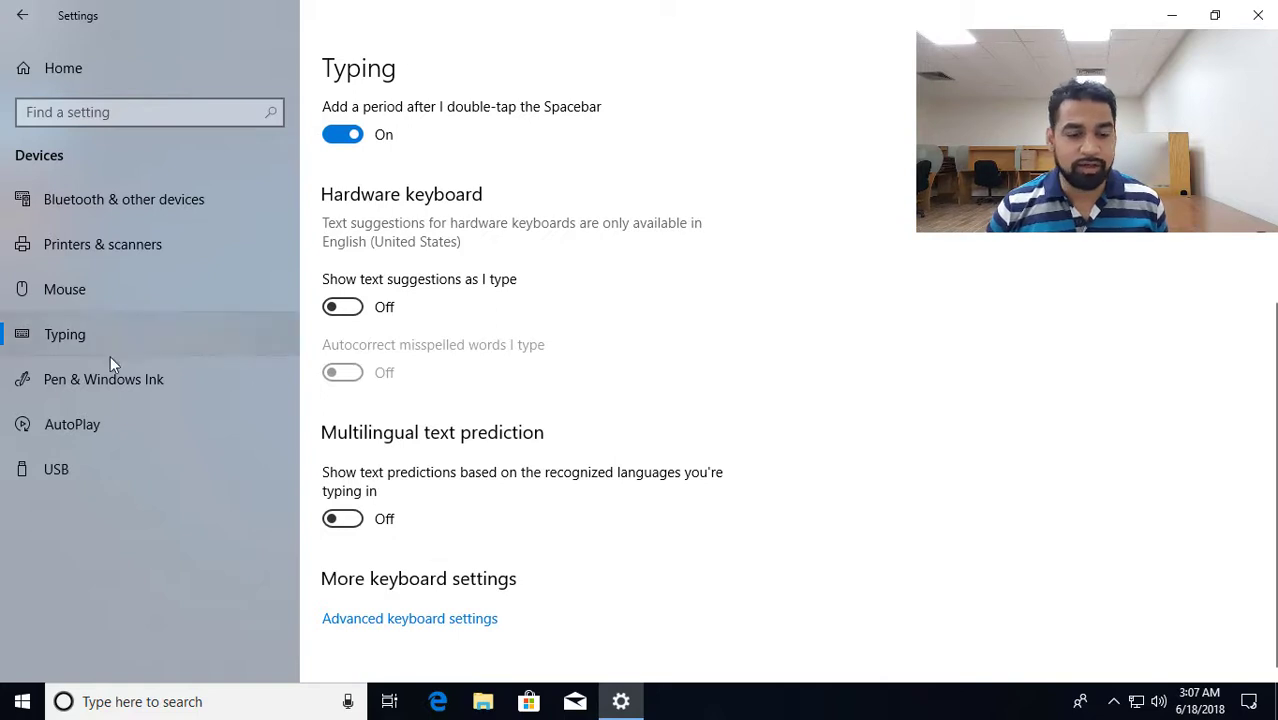
{"action": "left_click", "coordinate": [400, 622]}
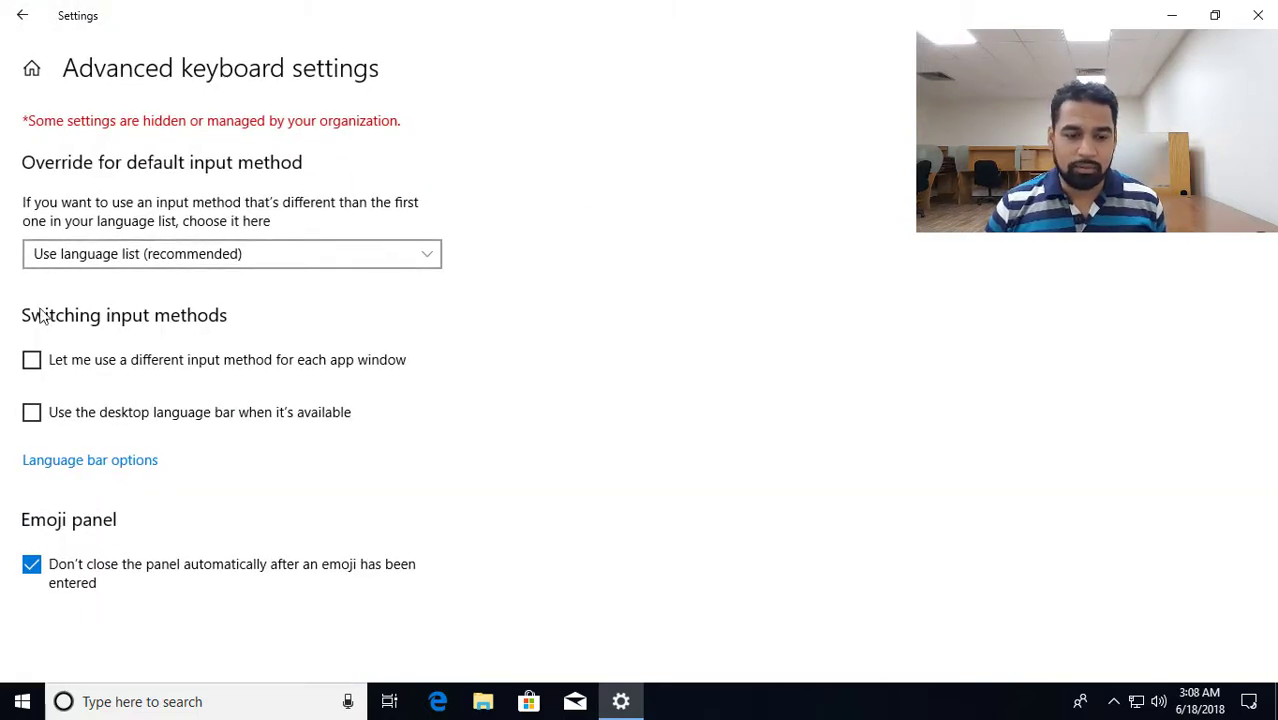
- Review the remaining Devices pages, Pen & Windows Ink, AutoPlay and USB, including the AutoPlay choices for removable drives and memory cards
{"action": "left_click", "coordinate": [22, 15]}
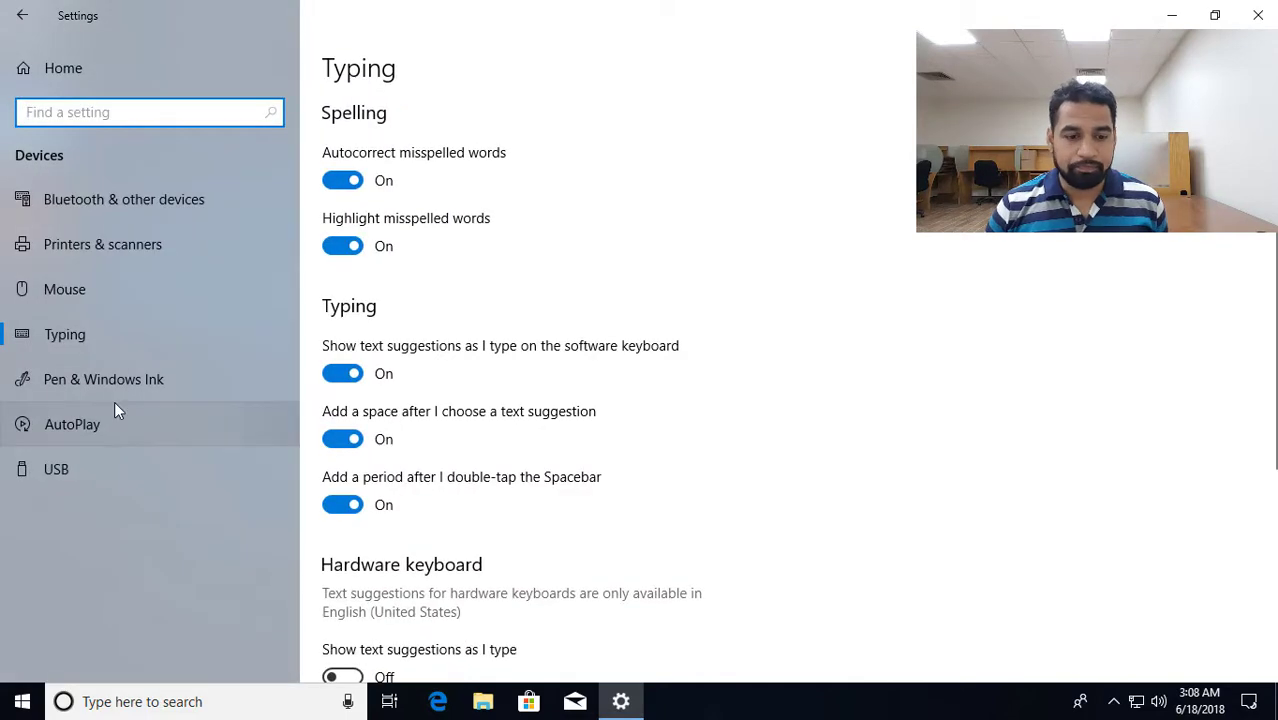
{"action": "left_click", "coordinate": [61, 383]}
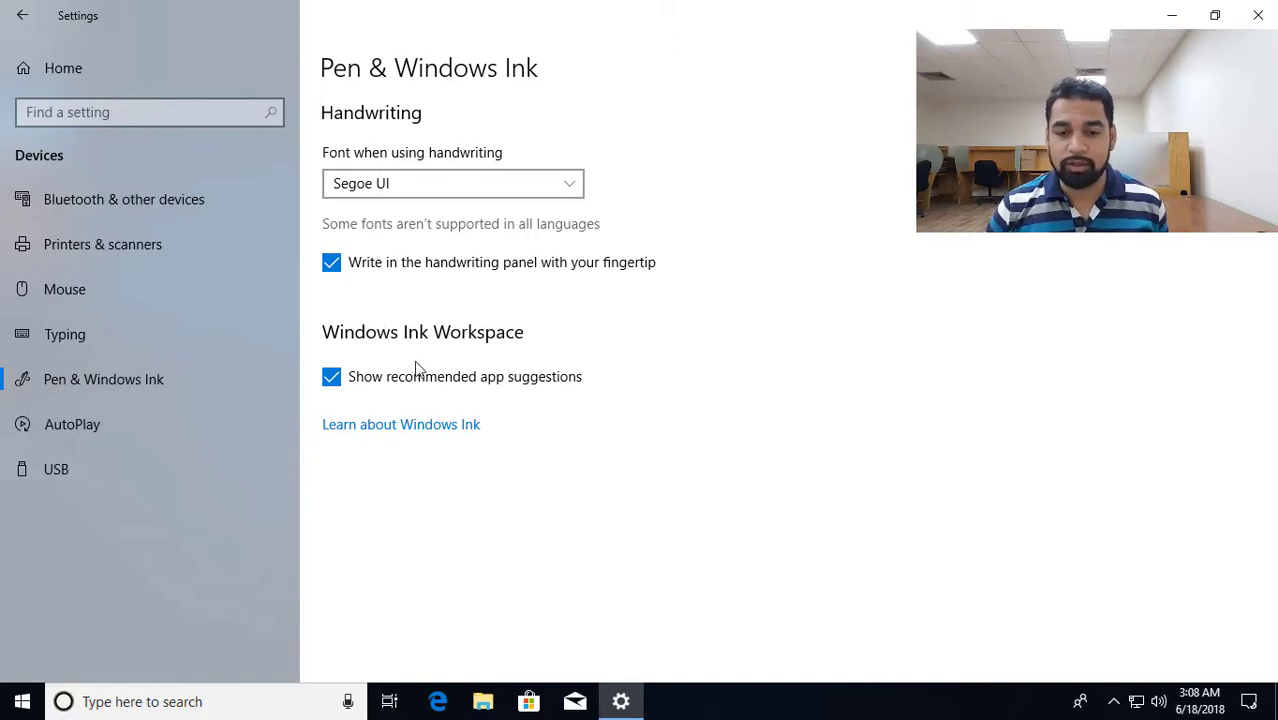
{"action": "left_click", "coordinate": [70, 427]}
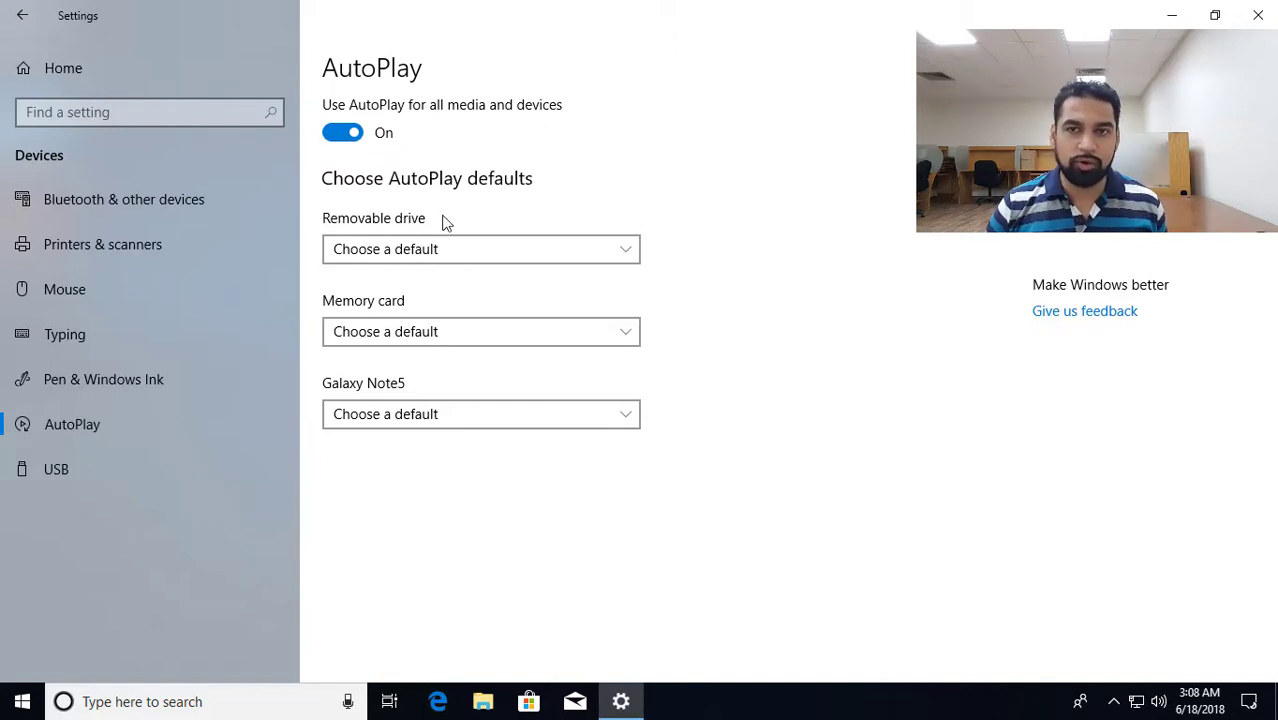
{"action": "left_click", "coordinate": [485, 248]}
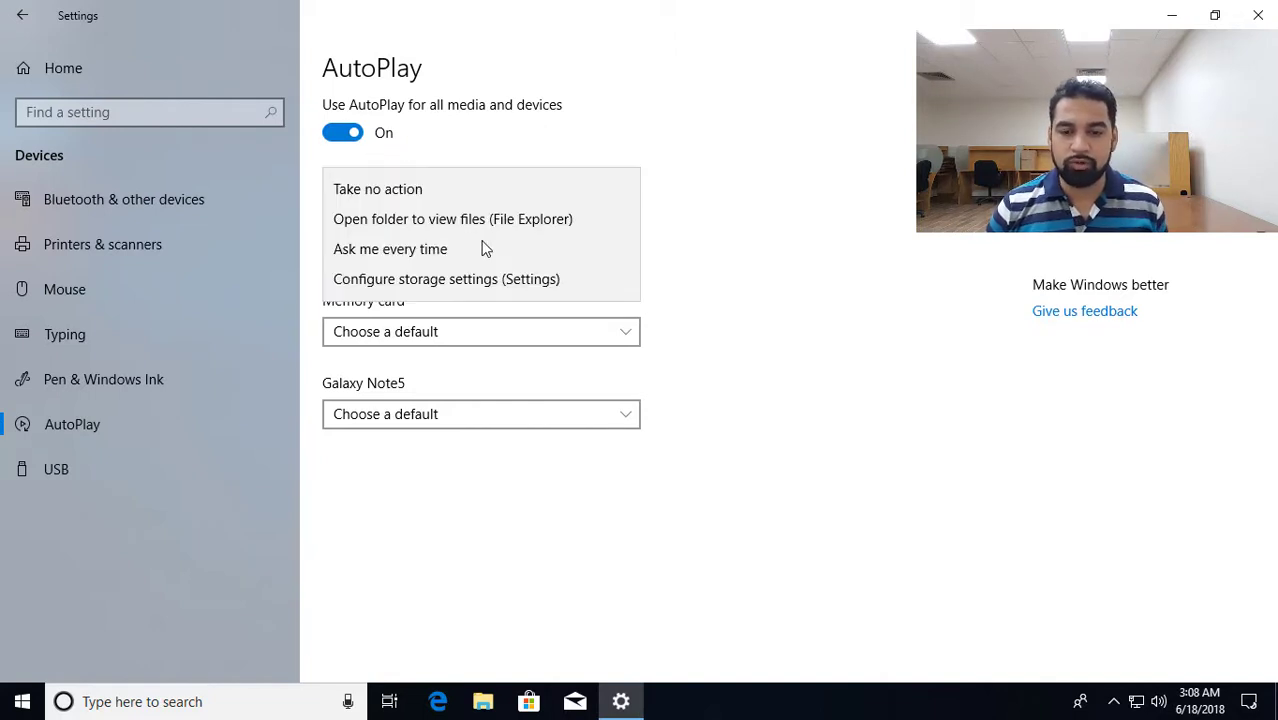
{"action": "left_click", "coordinate": [735, 270]}
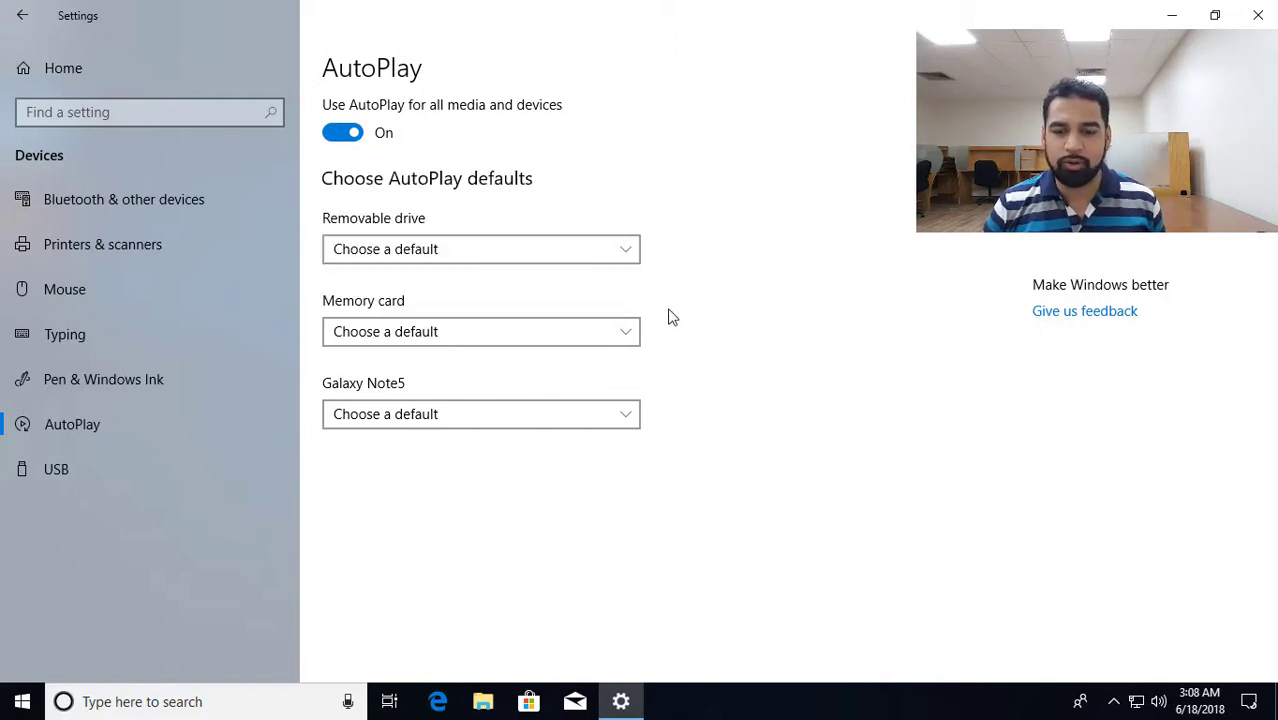
{"action": "left_click", "coordinate": [516, 331]}
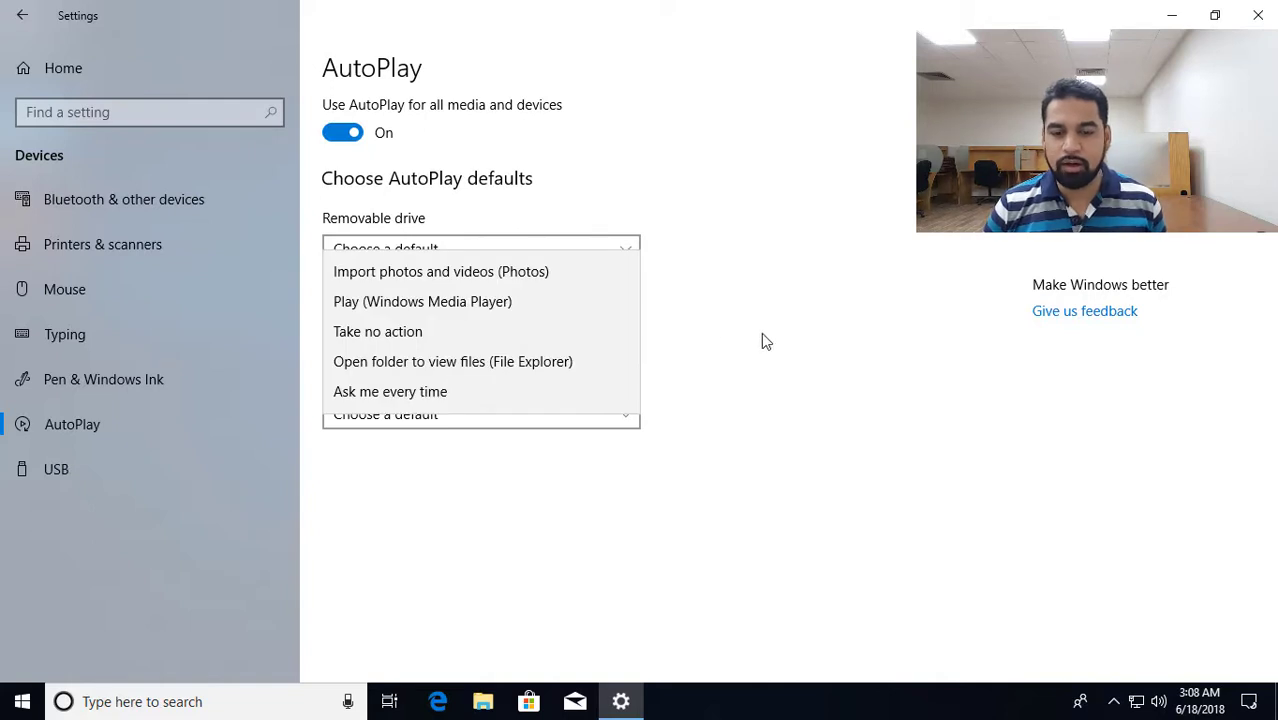
{"action": "left_click", "coordinate": [761, 332]}
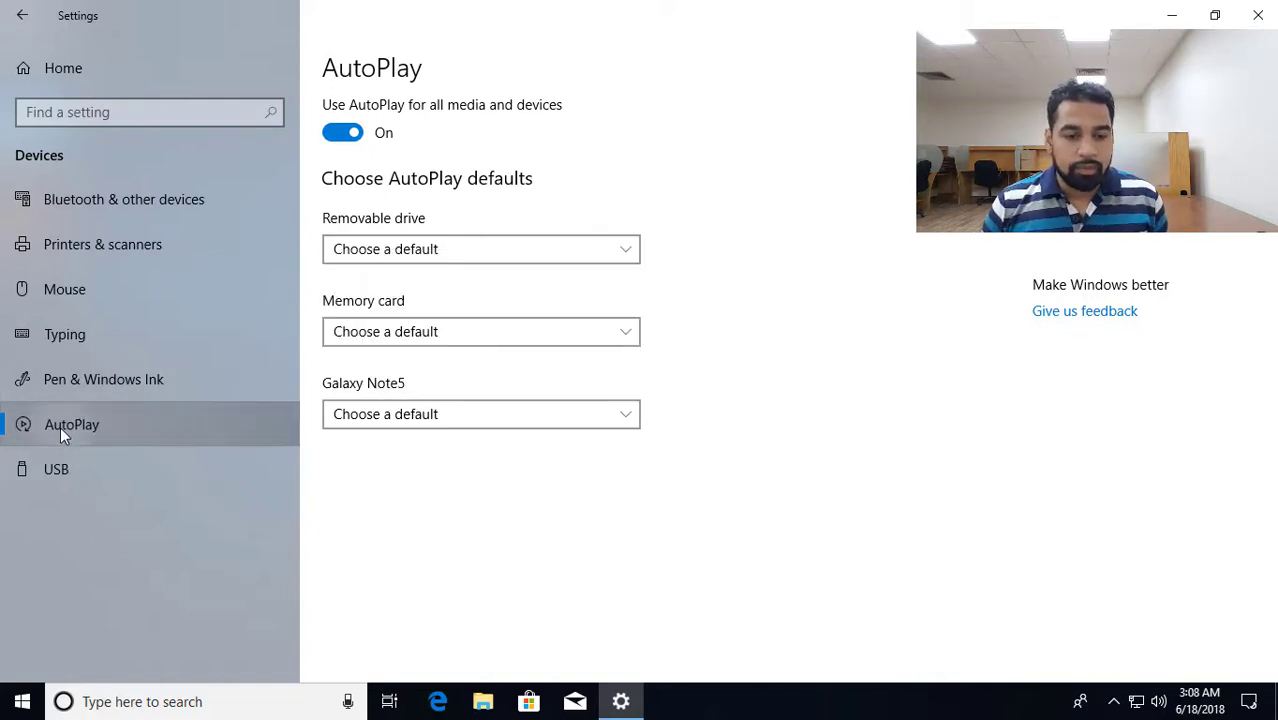
{"action": "left_click", "coordinate": [57, 462]}
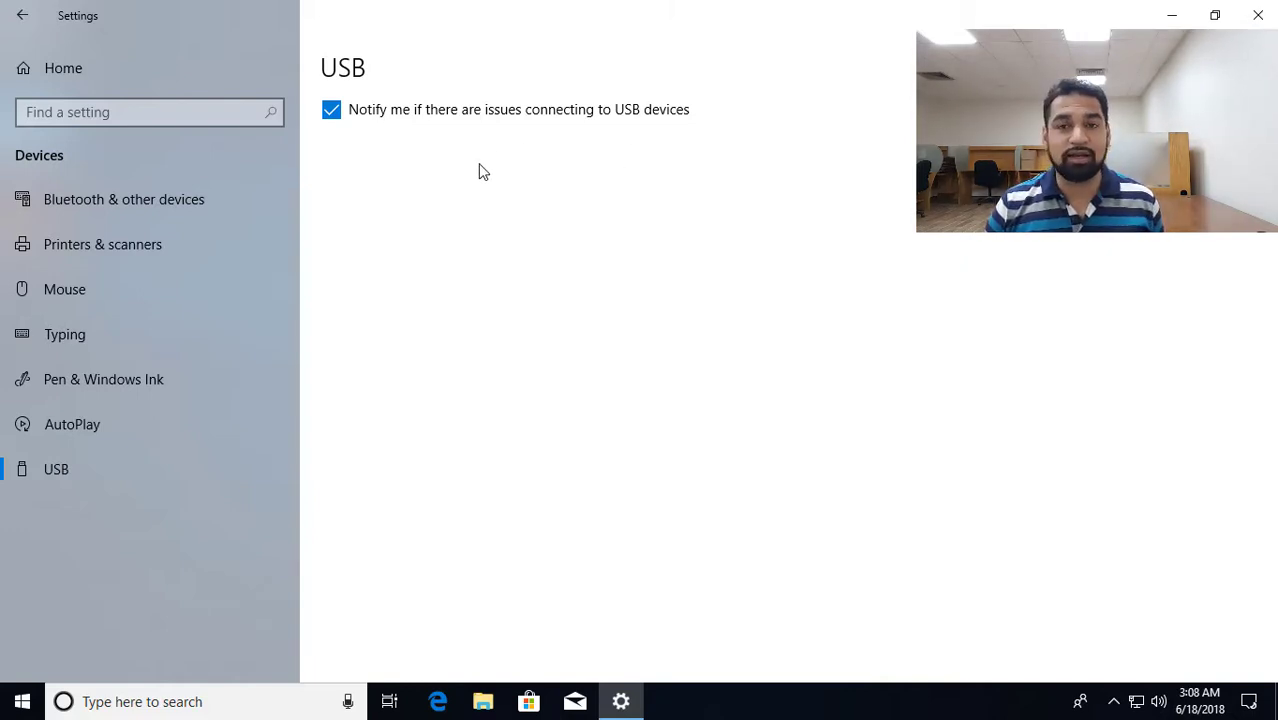
- Return to the Settings home, open Network & Internet, and review its Status, Ethernet, Dial-up and VPN pages
{"action": "left_click", "coordinate": [42, 70]}
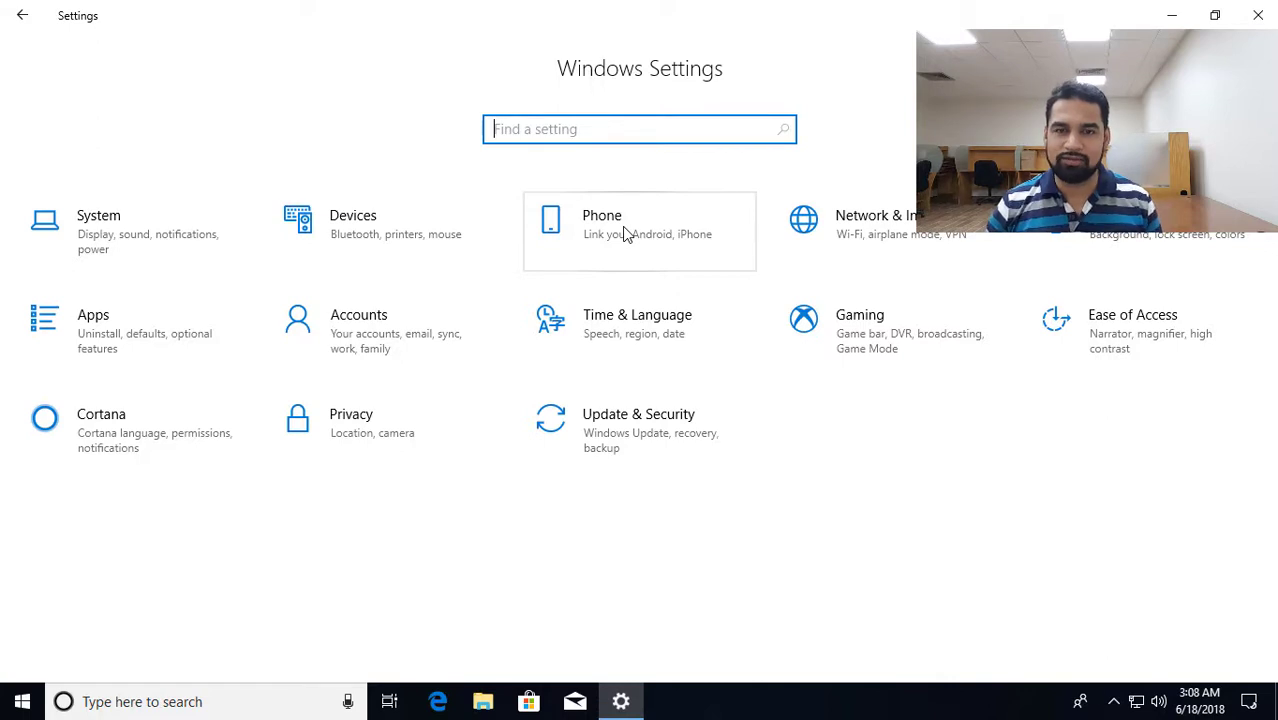
{"action": "left_click", "coordinate": [852, 233]}
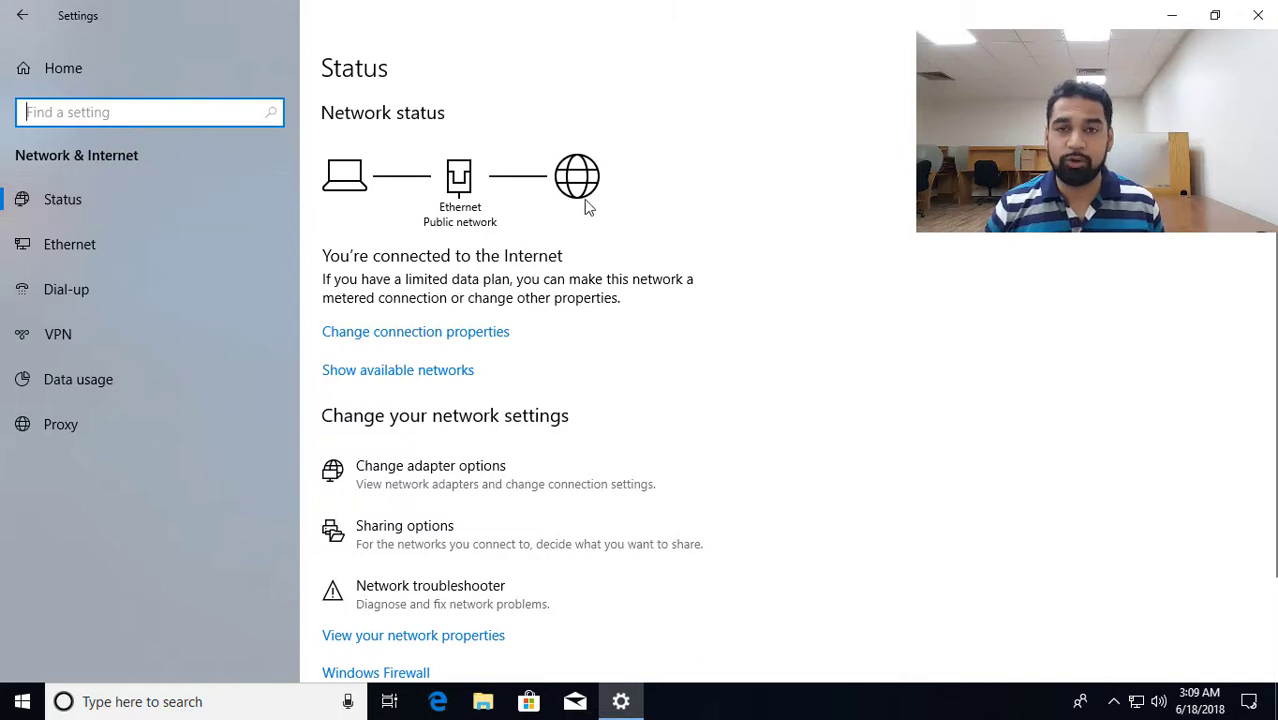
{"action": "left_click", "coordinate": [88, 248]}
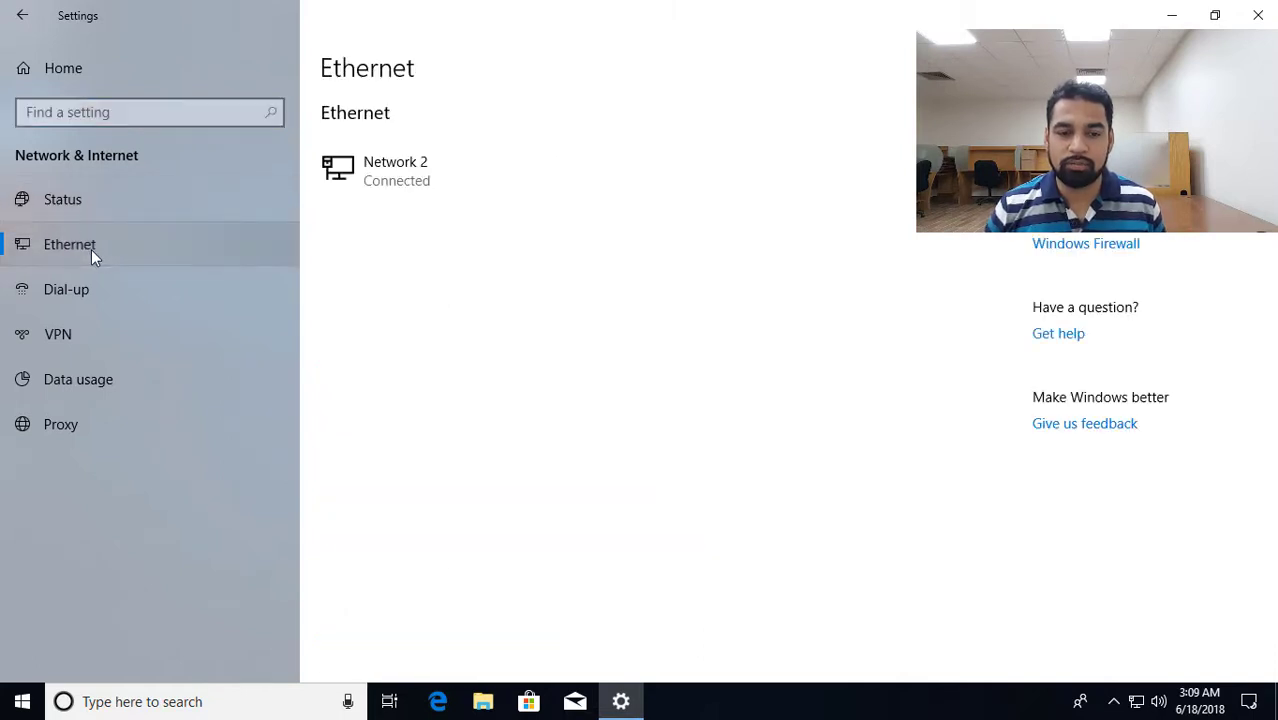
{"action": "left_click", "coordinate": [55, 300]}
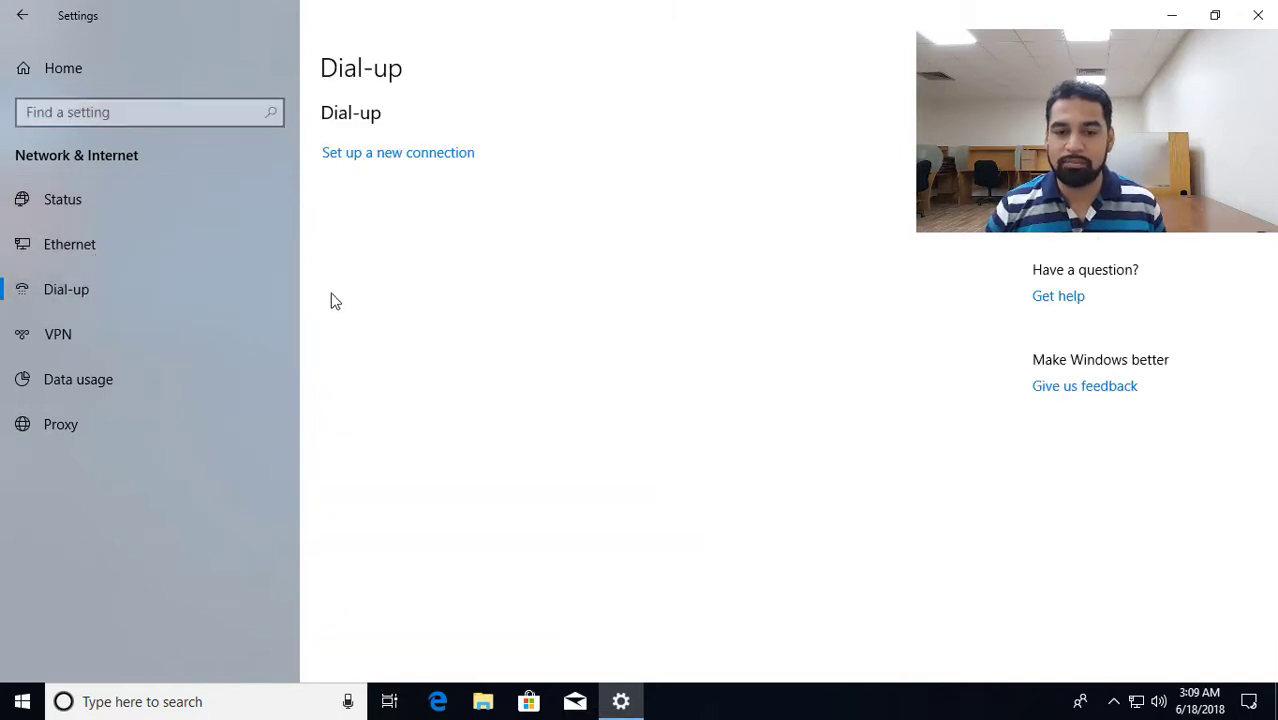
{"action": "left_click", "coordinate": [93, 340]}
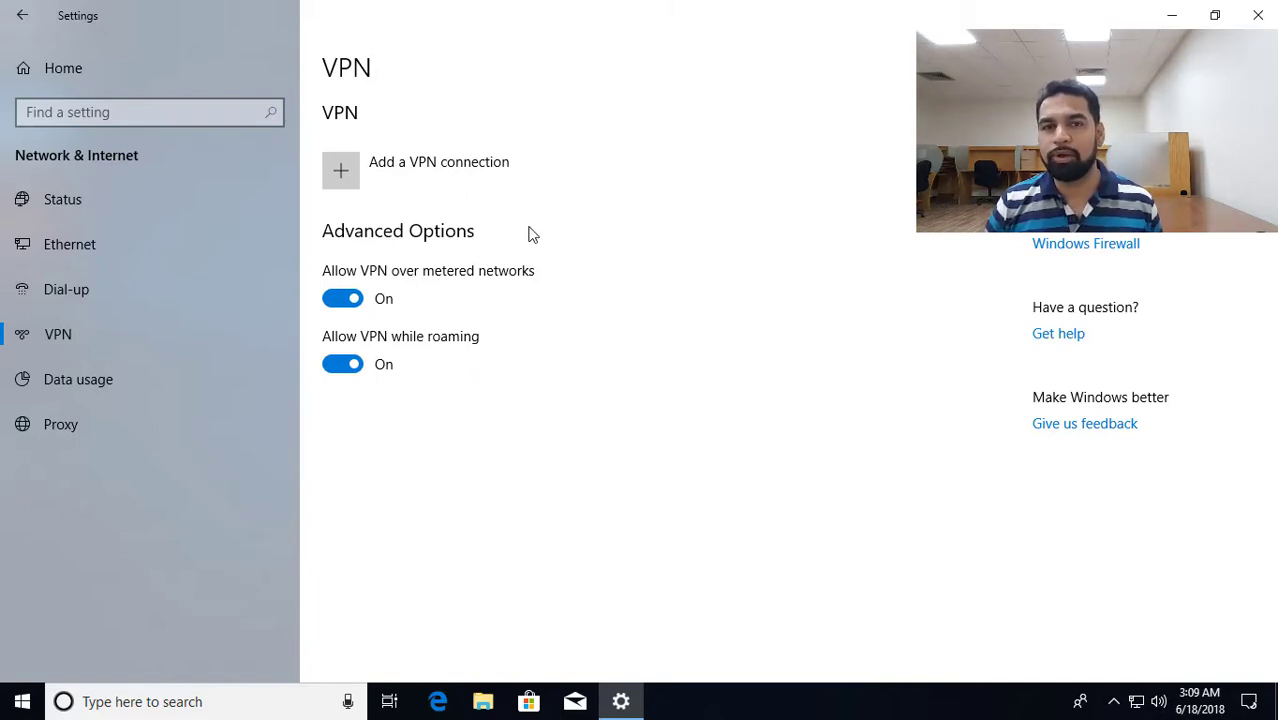
- Open the Data usage page, examine the Ethernet usage per app, and return to the Data usage overview
{"action": "left_click", "coordinate": [74, 381]}
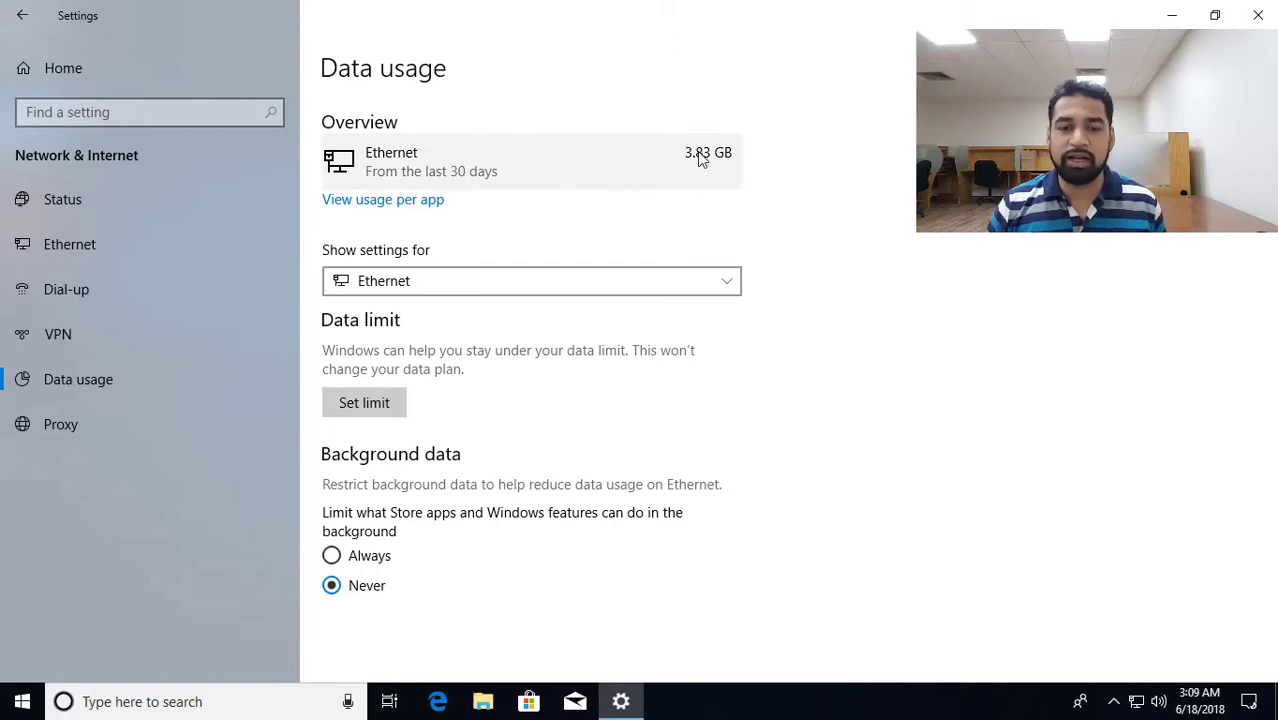
{"action": "left_click", "coordinate": [400, 204]}
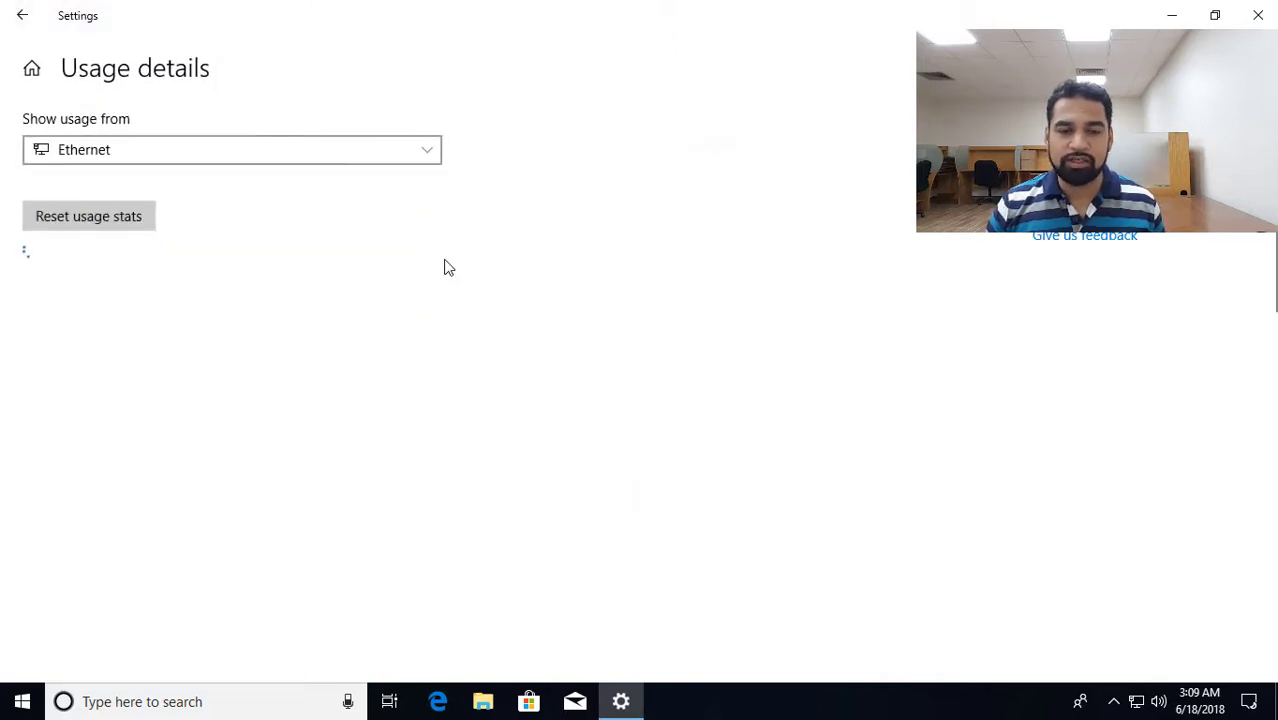
{"action": "scroll", "coordinate": [151, 334], "scroll_direction": "down", "scroll_amount": 5}
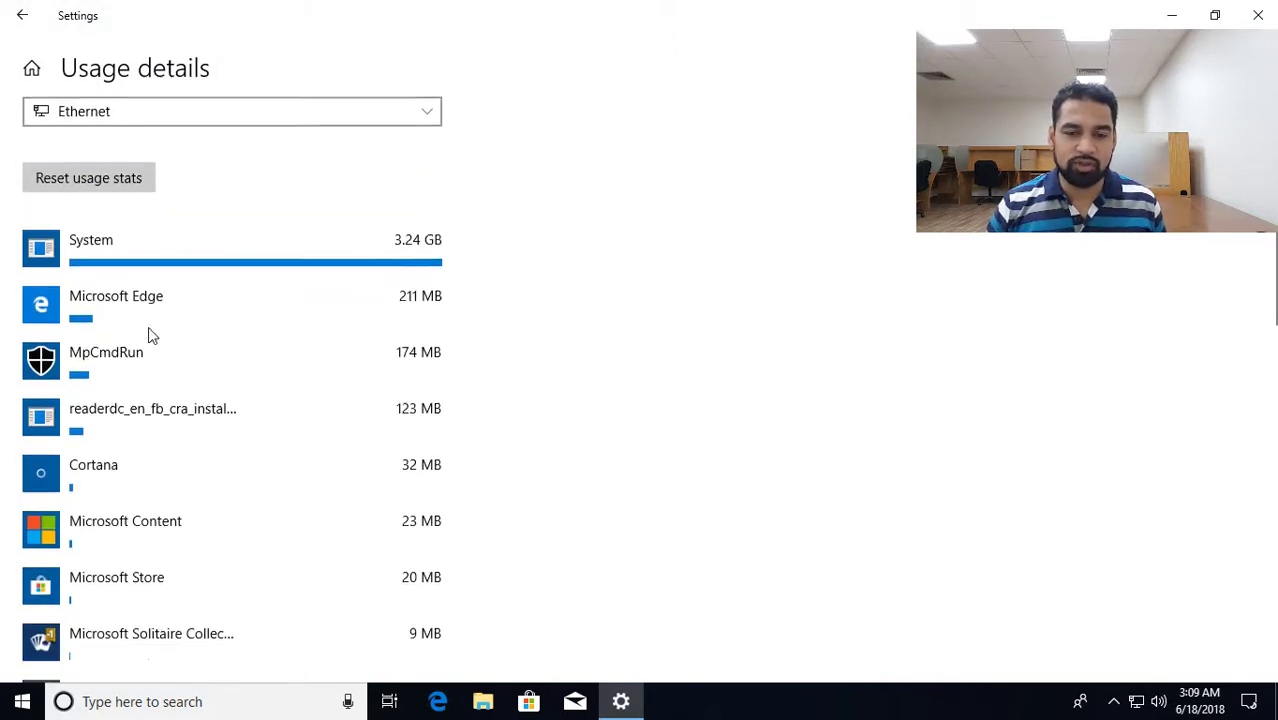
{"action": "scroll", "coordinate": [155, 472], "scroll_direction": "up", "scroll_amount": 5}
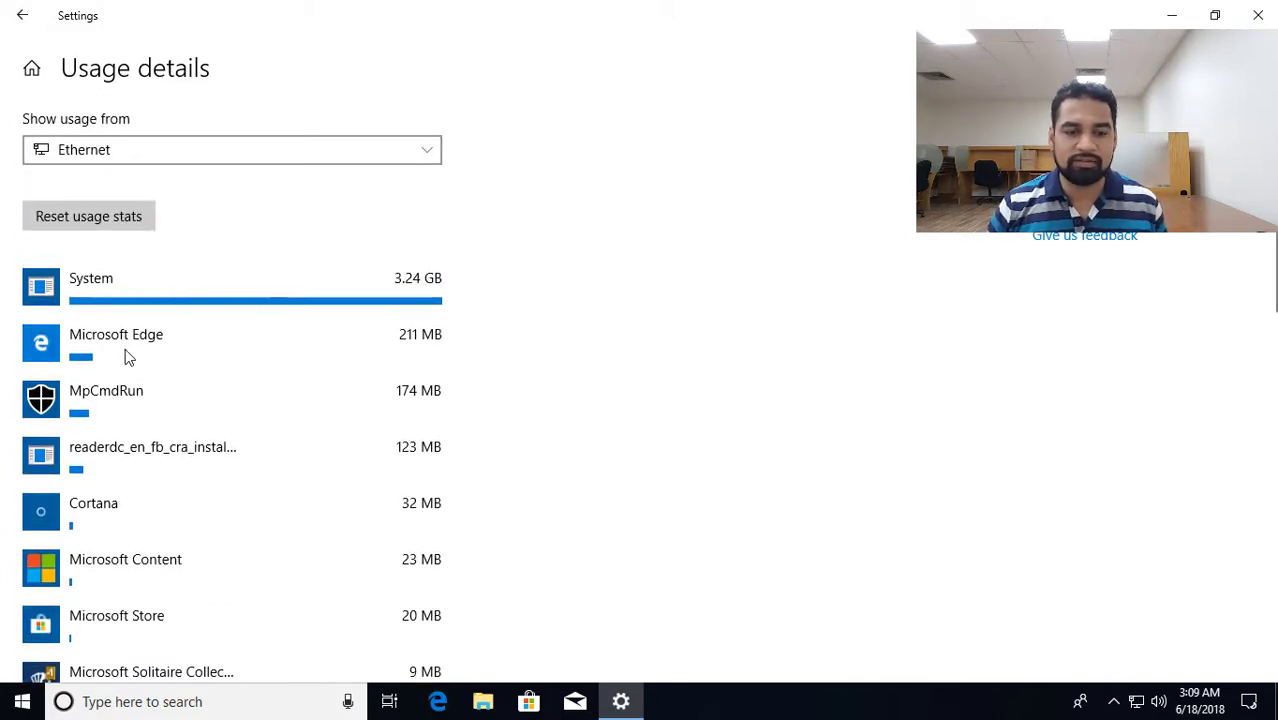
{"action": "scroll", "coordinate": [143, 365], "scroll_direction": "down", "scroll_amount": 12}
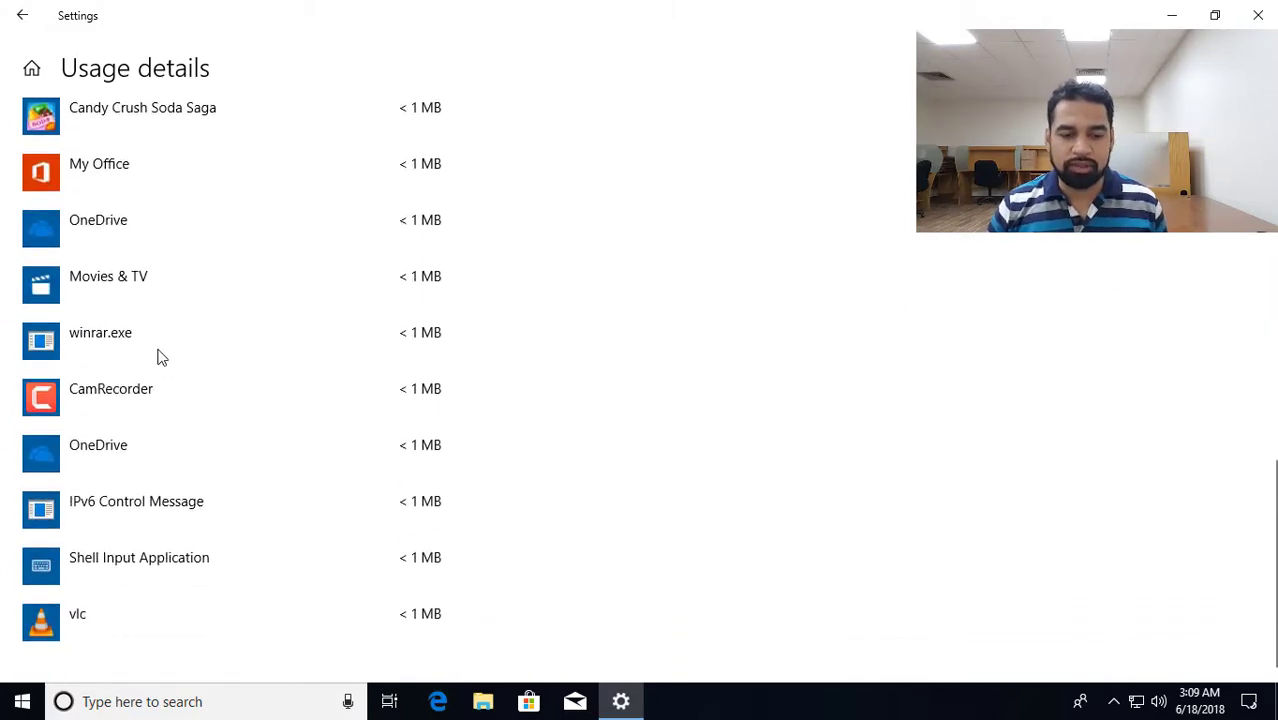
{"action": "scroll", "coordinate": [157, 357], "scroll_direction": "up", "scroll_amount": 9}
{"action": "scroll", "coordinate": [160, 357], "scroll_direction": "up", "scroll_amount": 3}
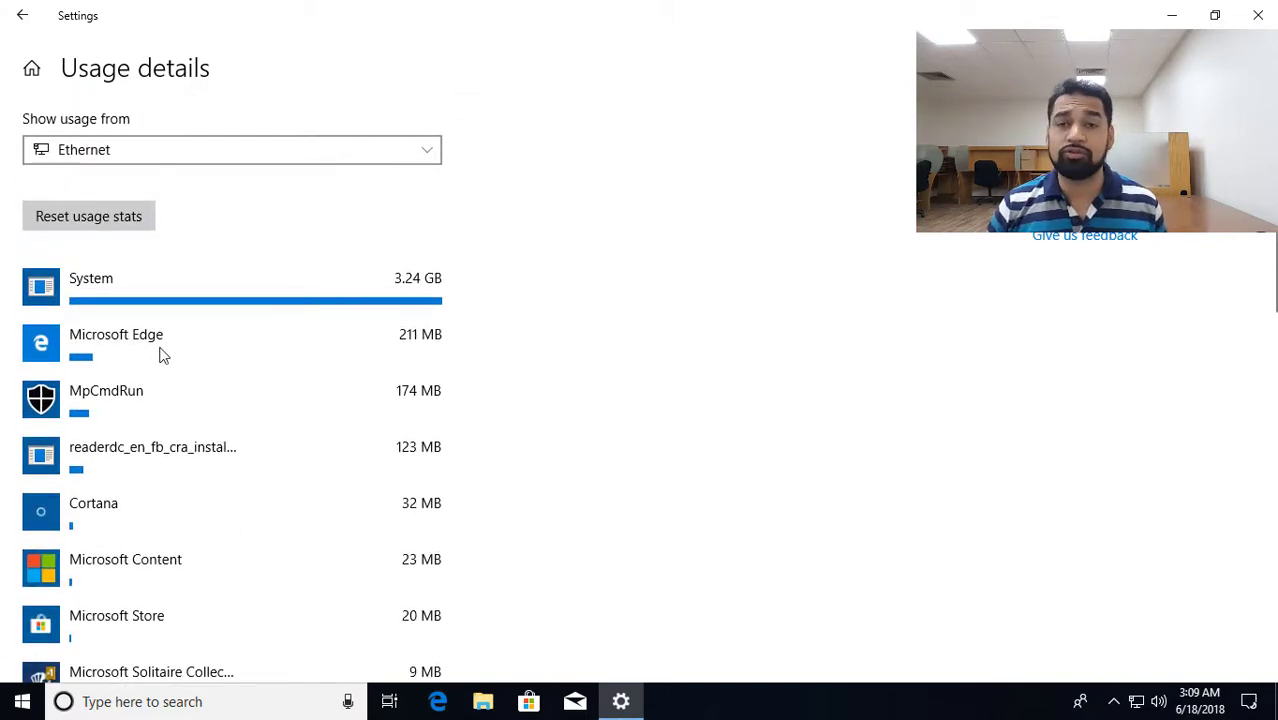
{"action": "left_click", "coordinate": [20, 17]}
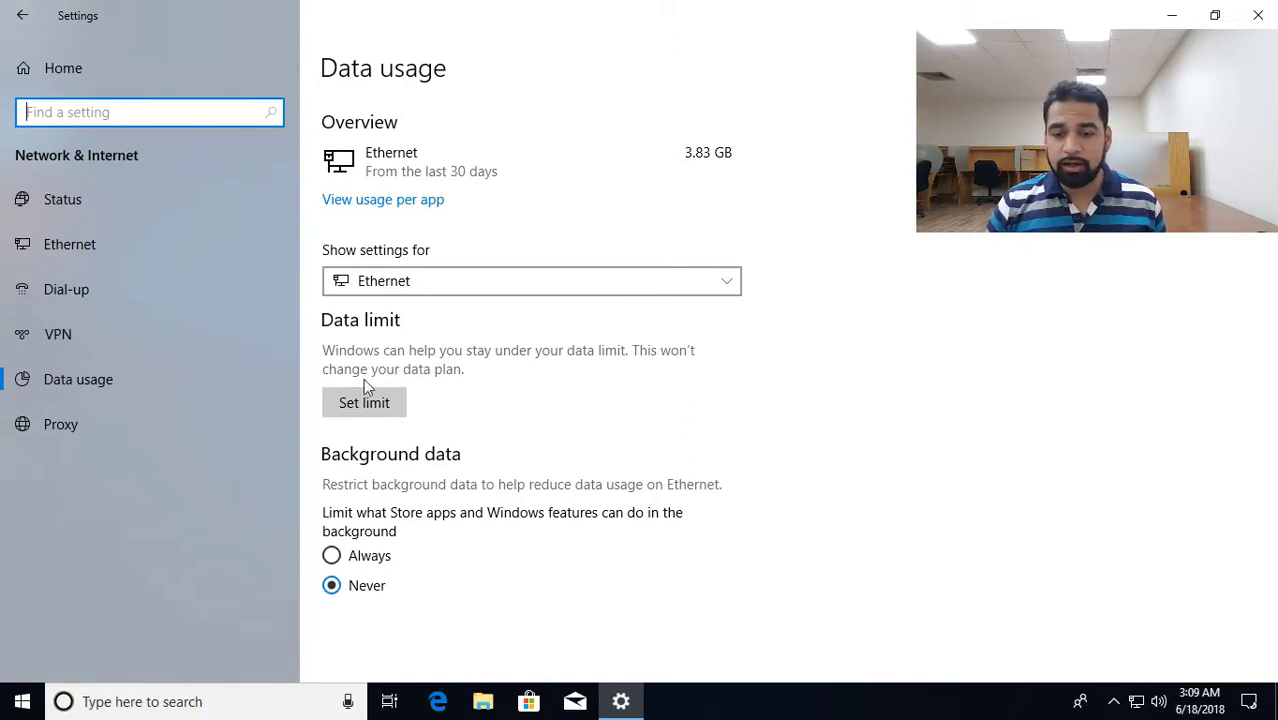
- Inspect the monthly reset date, data limit and unit options for an Ethernet data limit, and leave without saving
{"action": "left_click", "coordinate": [380, 404]}
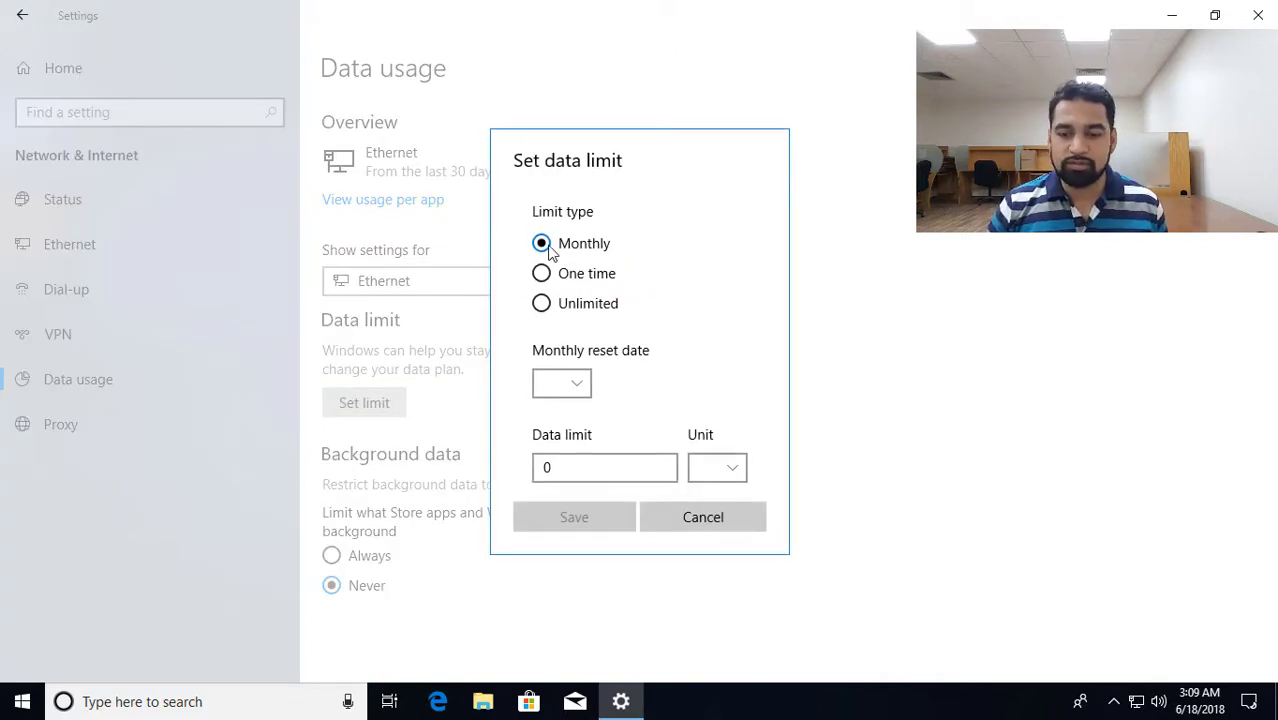
{"action": "left_click", "coordinate": [564, 396]}
{"action": "left_click", "coordinate": [660, 357]}
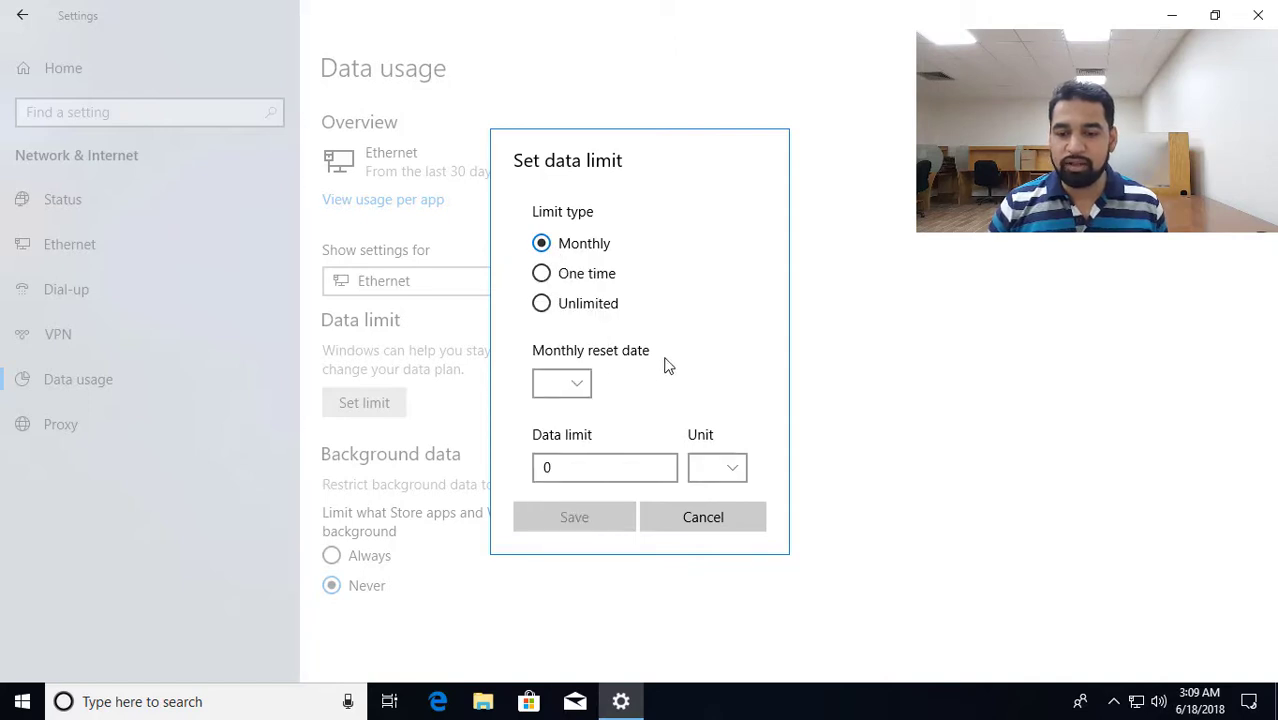
{"action": "left_click", "coordinate": [572, 470]}
{"action": "left_click", "coordinate": [717, 468]}
{"action": "left_click", "coordinate": [635, 444]}
{"action": "left_click", "coordinate": [685, 517]}
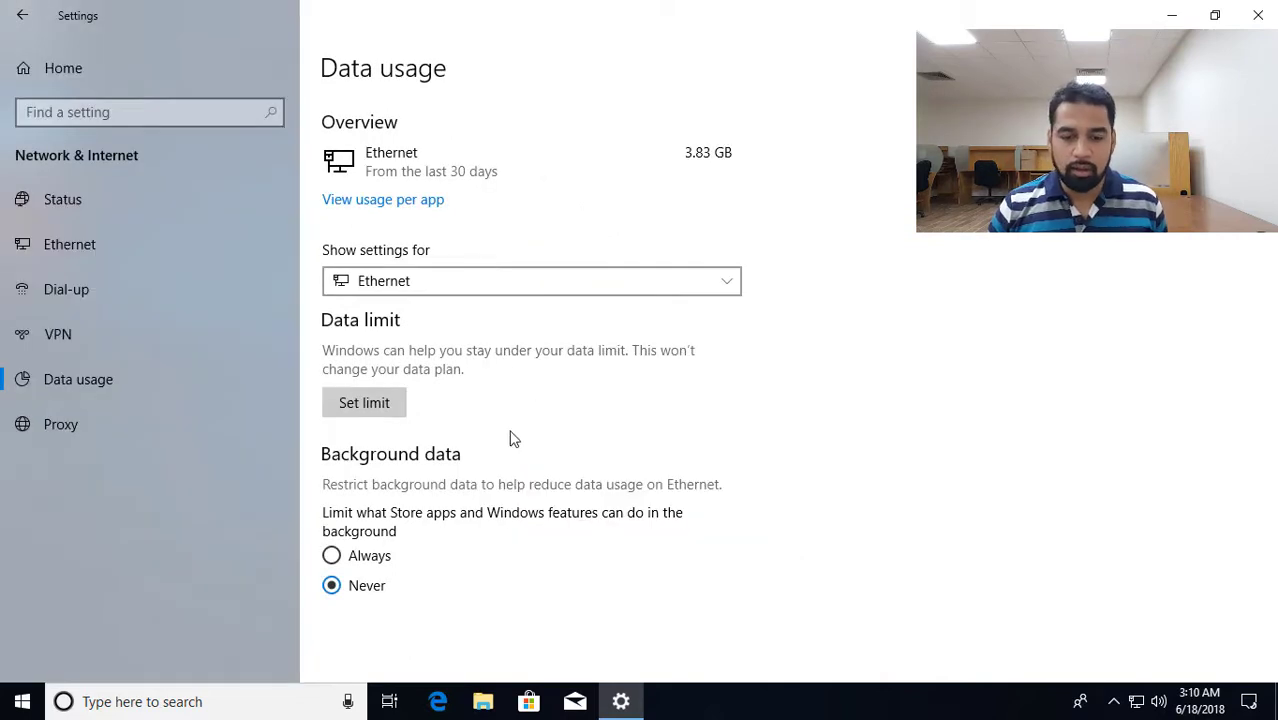
- Review the automatic and manual proxy setup options on the Proxy page
{"action": "left_click", "coordinate": [60, 426]}
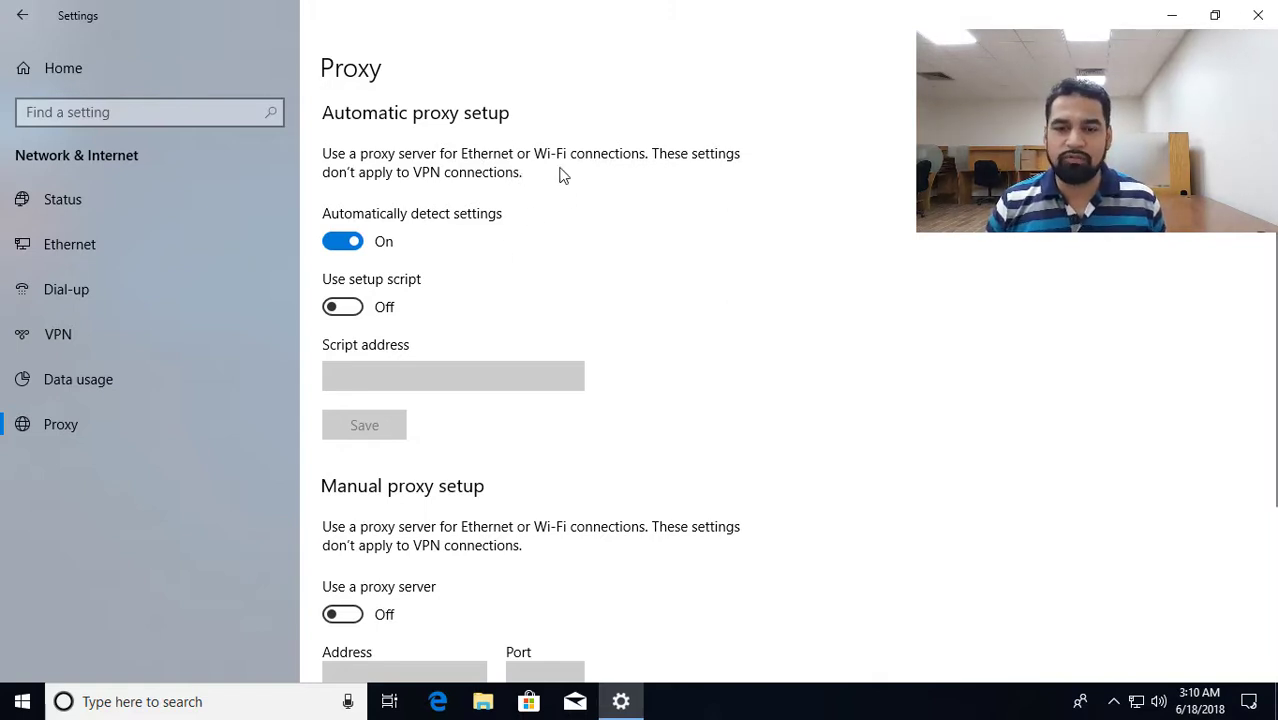
{"action": "scroll", "coordinate": [574, 212], "scroll_direction": "down", "scroll_amount": 3}
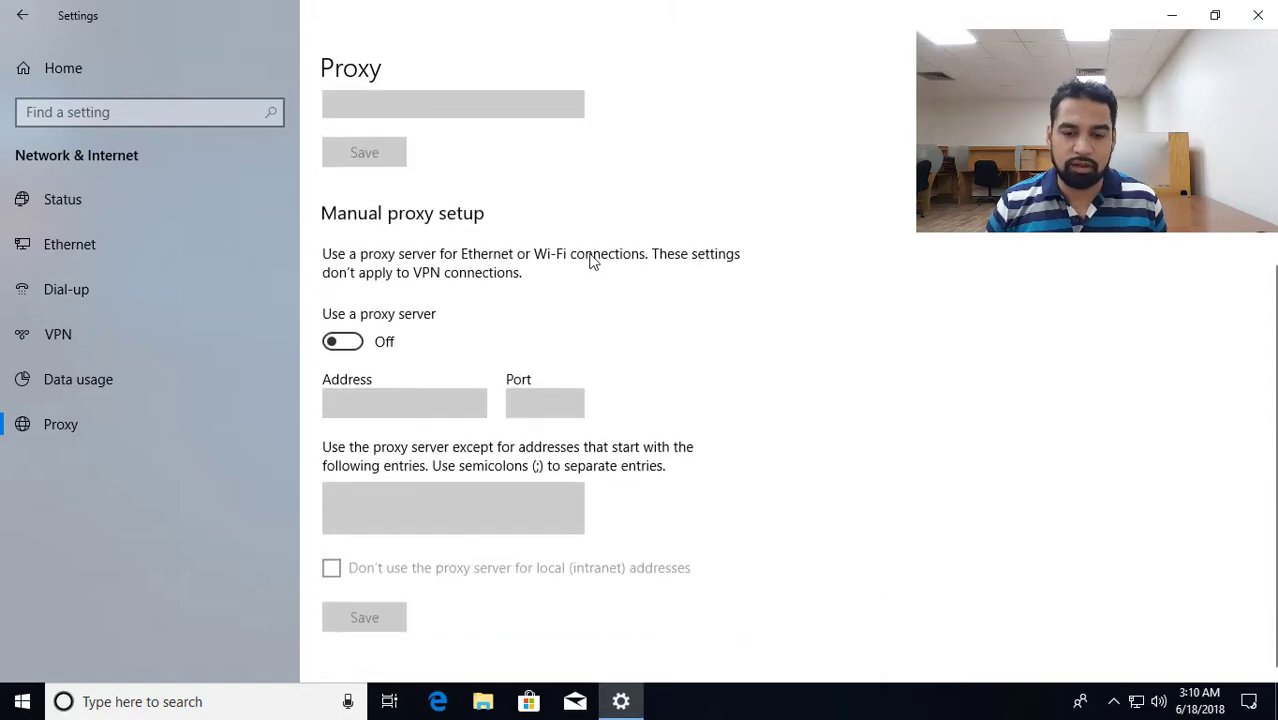
{"action": "scroll", "coordinate": [588, 250], "scroll_direction": "up", "scroll_amount": 2}
{"action": "scroll", "coordinate": [588, 247], "scroll_direction": "up", "scroll_amount": 2}
- Open the Apps category from the Settings home and review the allowed app sources and the Alarms & Clock entry's options under Apps & features
{"action": "left_click", "coordinate": [33, 64]}
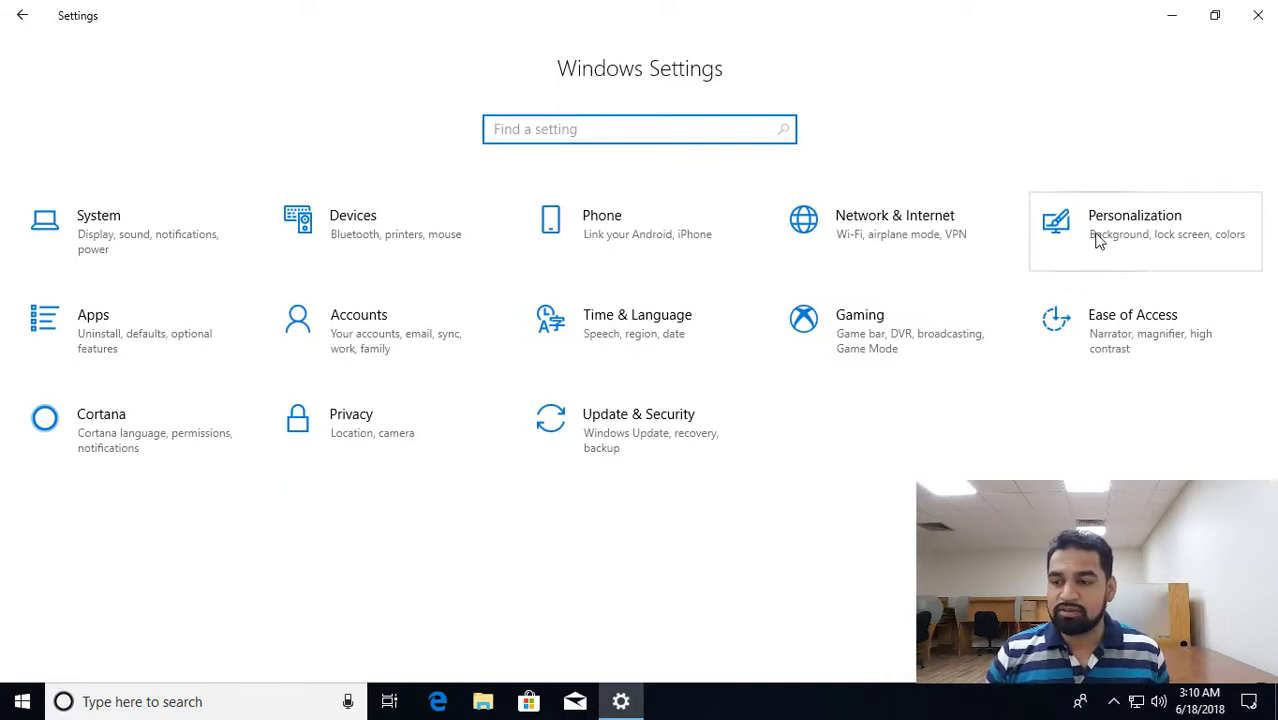
{"action": "left_click", "coordinate": [108, 345]}
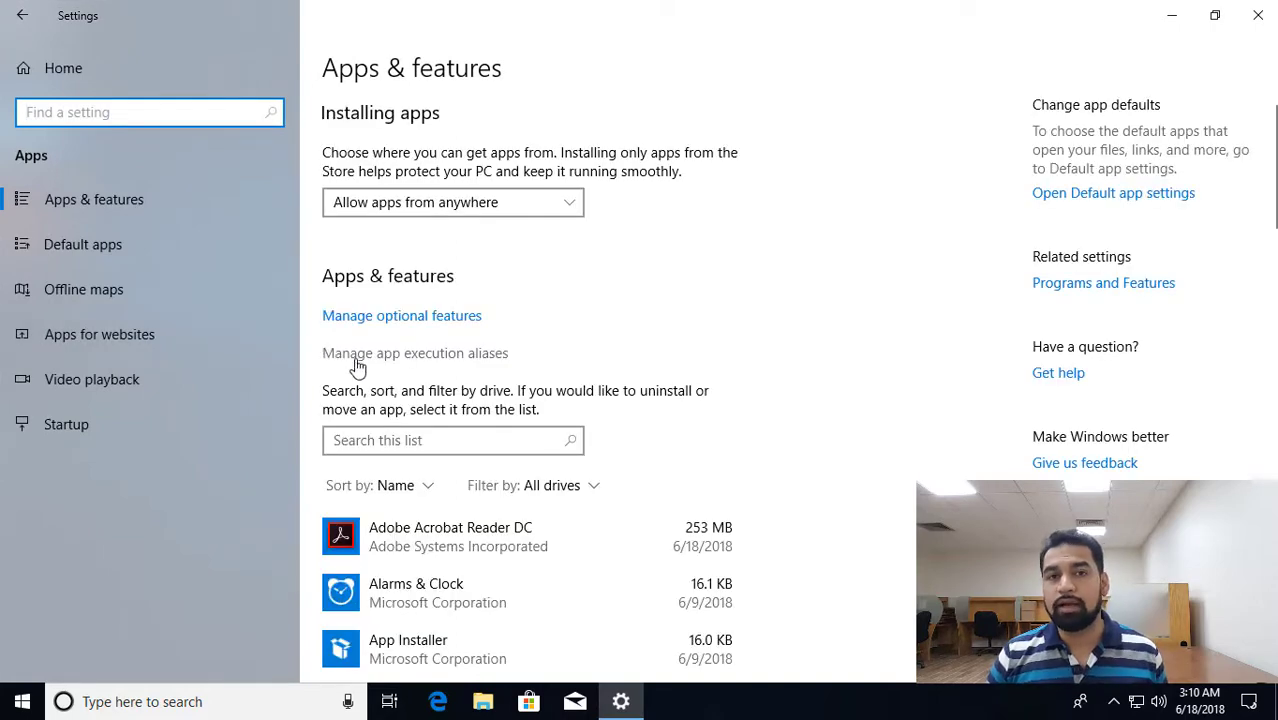
{"action": "scroll", "coordinate": [495, 380], "scroll_direction": "down", "scroll_amount": 2}
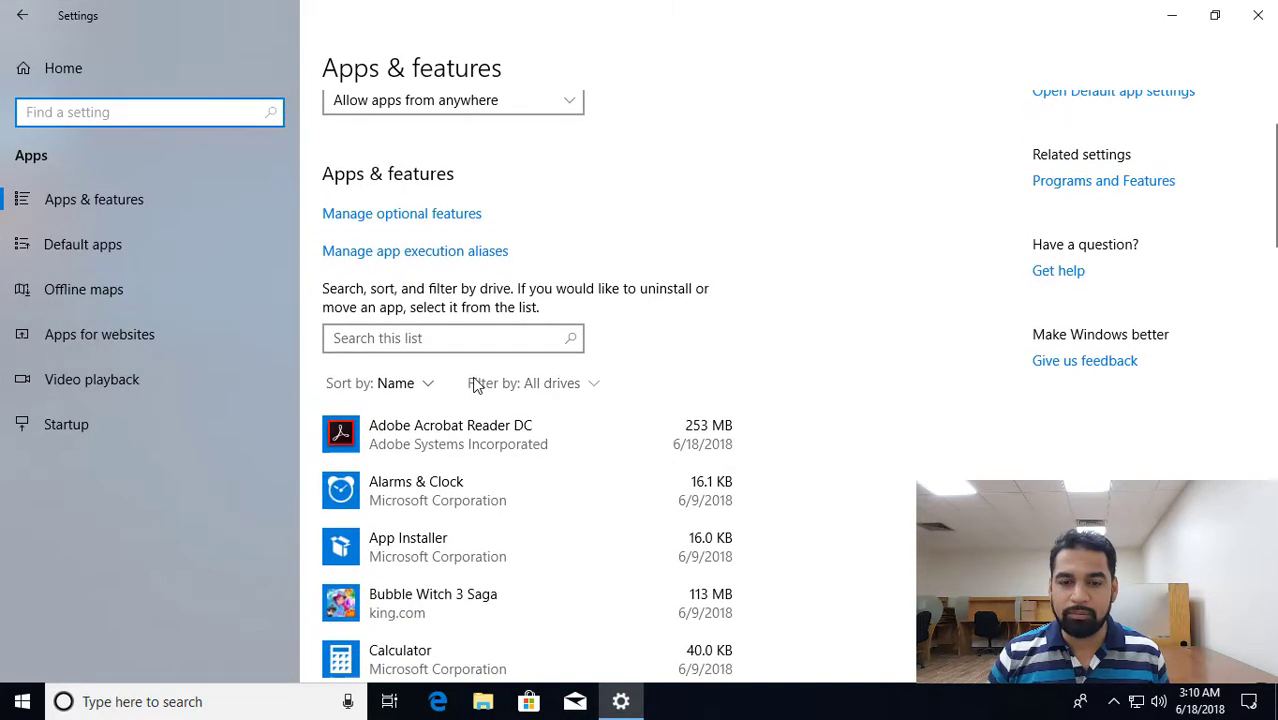
{"action": "scroll", "coordinate": [474, 380], "scroll_direction": "up", "scroll_amount": 2}
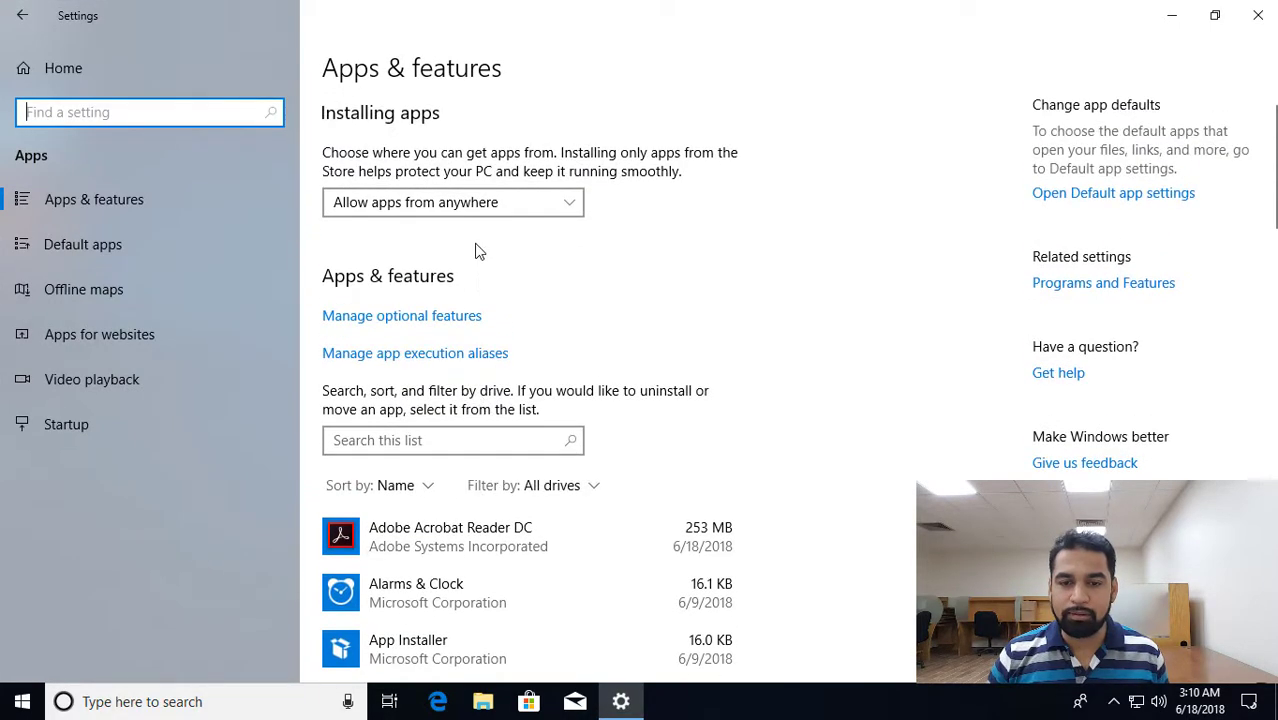
{"action": "left_click", "coordinate": [437, 208]}
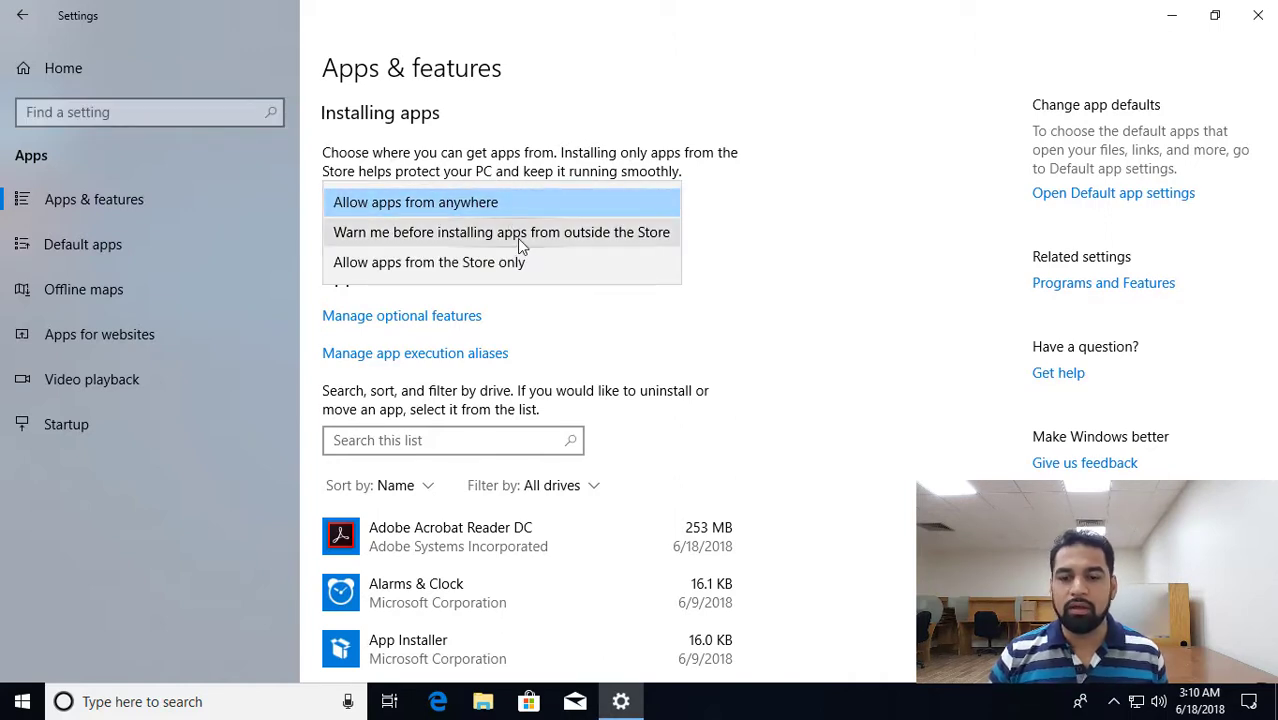
{"action": "left_click", "coordinate": [490, 173]}
{"action": "scroll", "coordinate": [605, 300], "scroll_direction": "down", "scroll_amount": 5}
{"action": "left_click", "coordinate": [485, 198]}
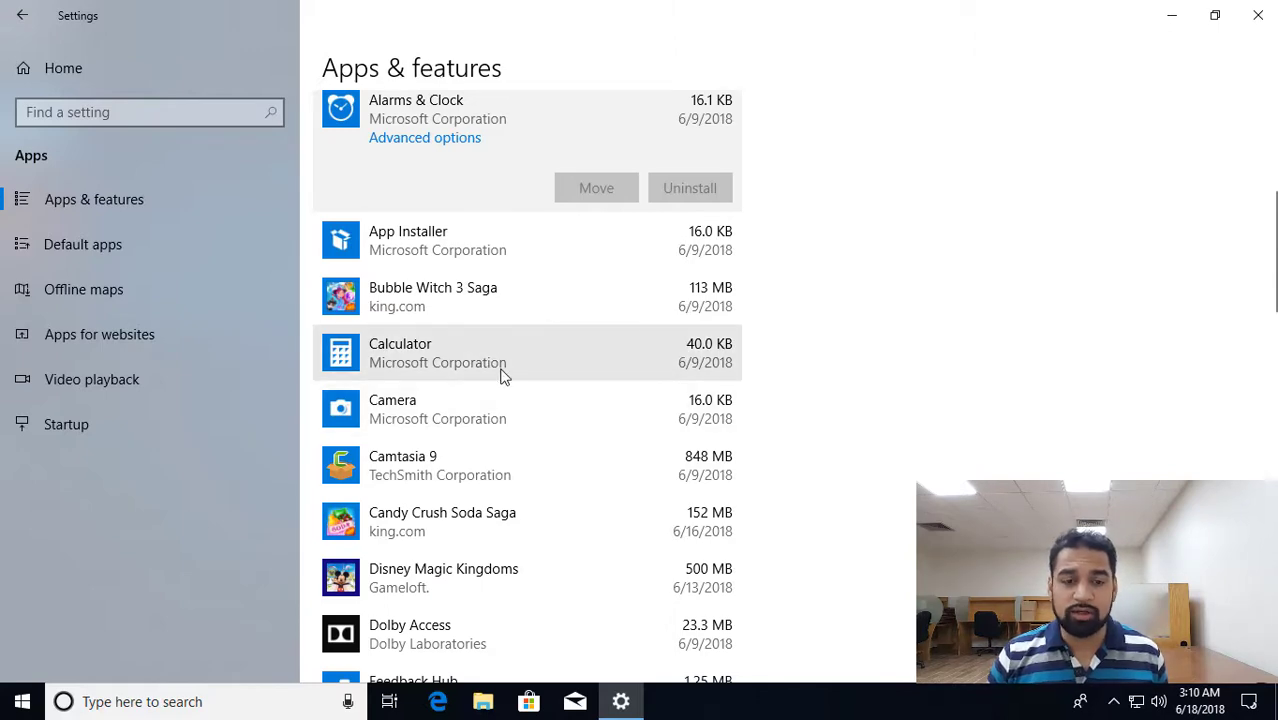
{"action": "scroll", "coordinate": [503, 374], "scroll_direction": "up", "scroll_amount": 5}
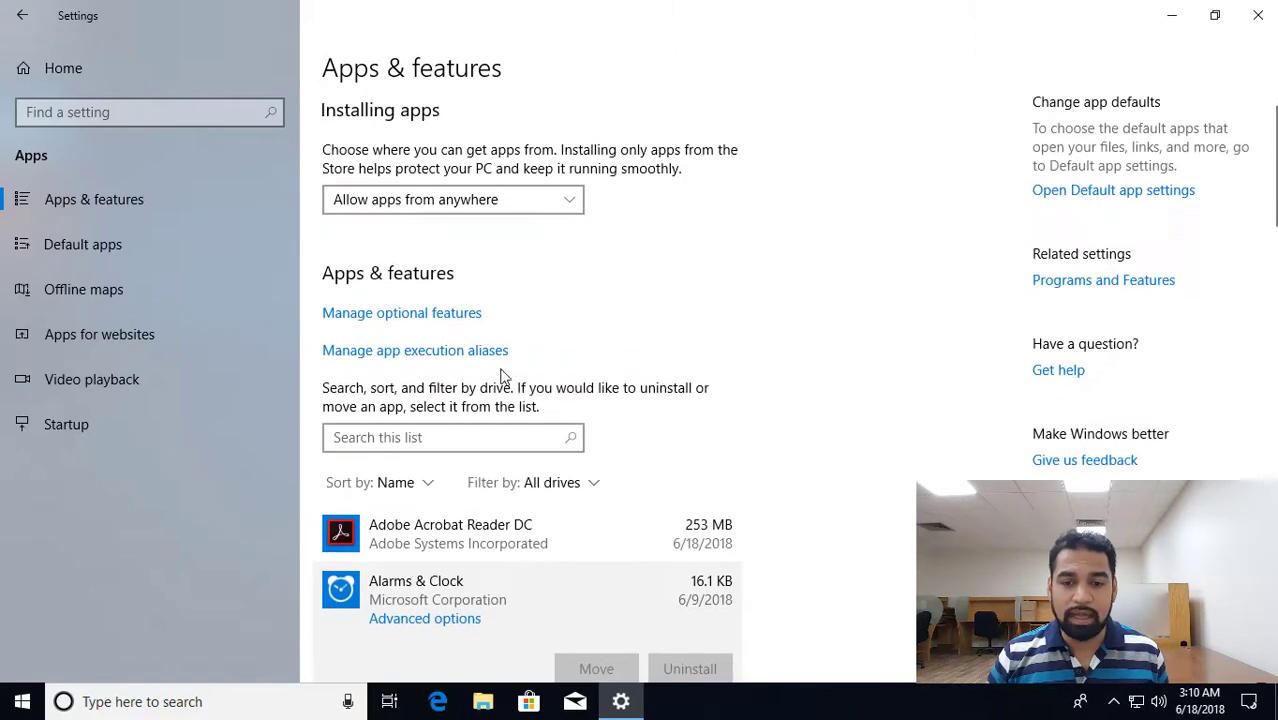
- Review the Default apps page, checking the available email app choices and the options for the remaining app types
{"action": "left_click", "coordinate": [74, 243]}
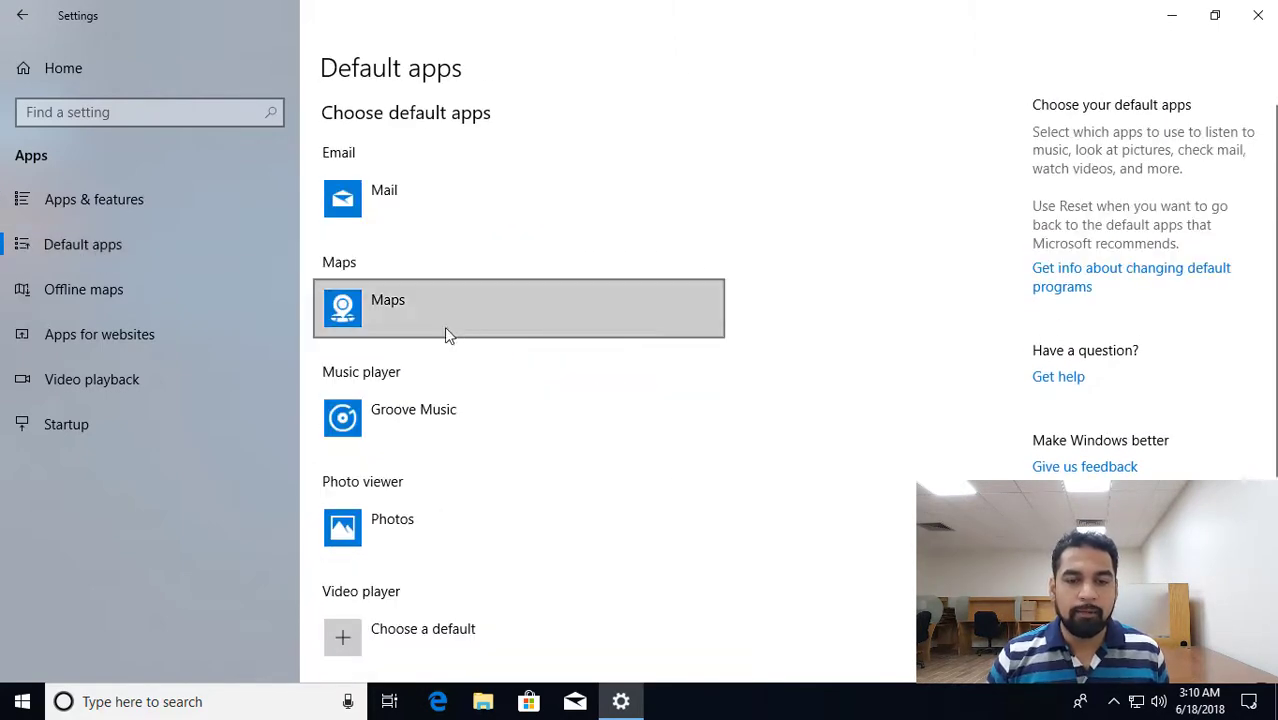
{"action": "left_click", "coordinate": [457, 210]}
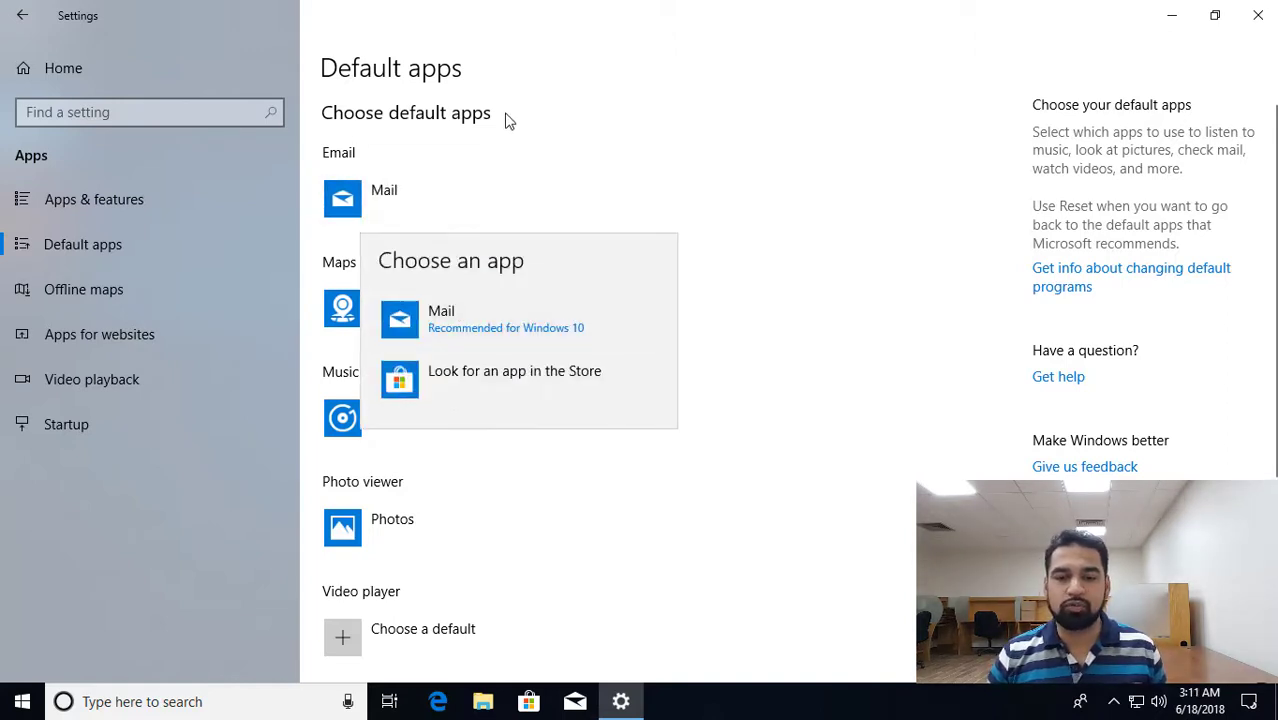
{"action": "left_click", "coordinate": [507, 117]}
{"action": "scroll", "coordinate": [595, 320], "scroll_direction": "down", "scroll_amount": 4}
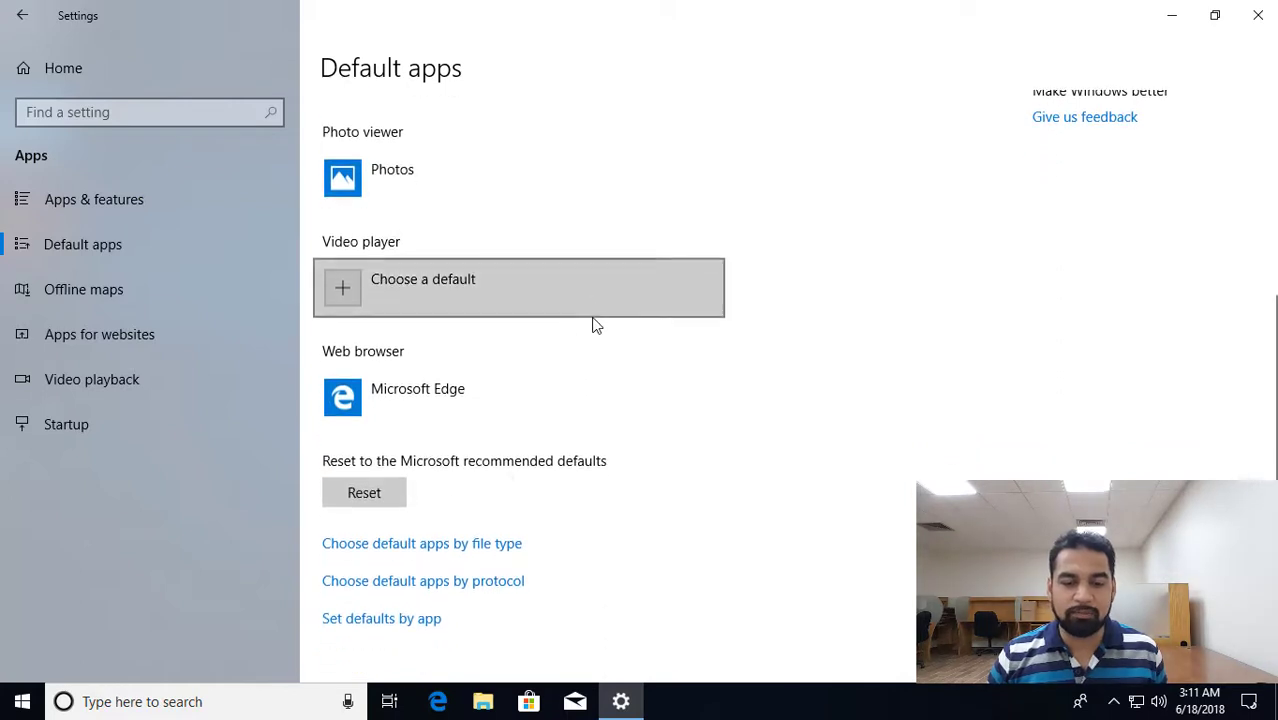
- Review the default apps by file type, then the storage location, metered connection and update options on the Offline maps page
{"action": "left_click", "coordinate": [474, 546]}
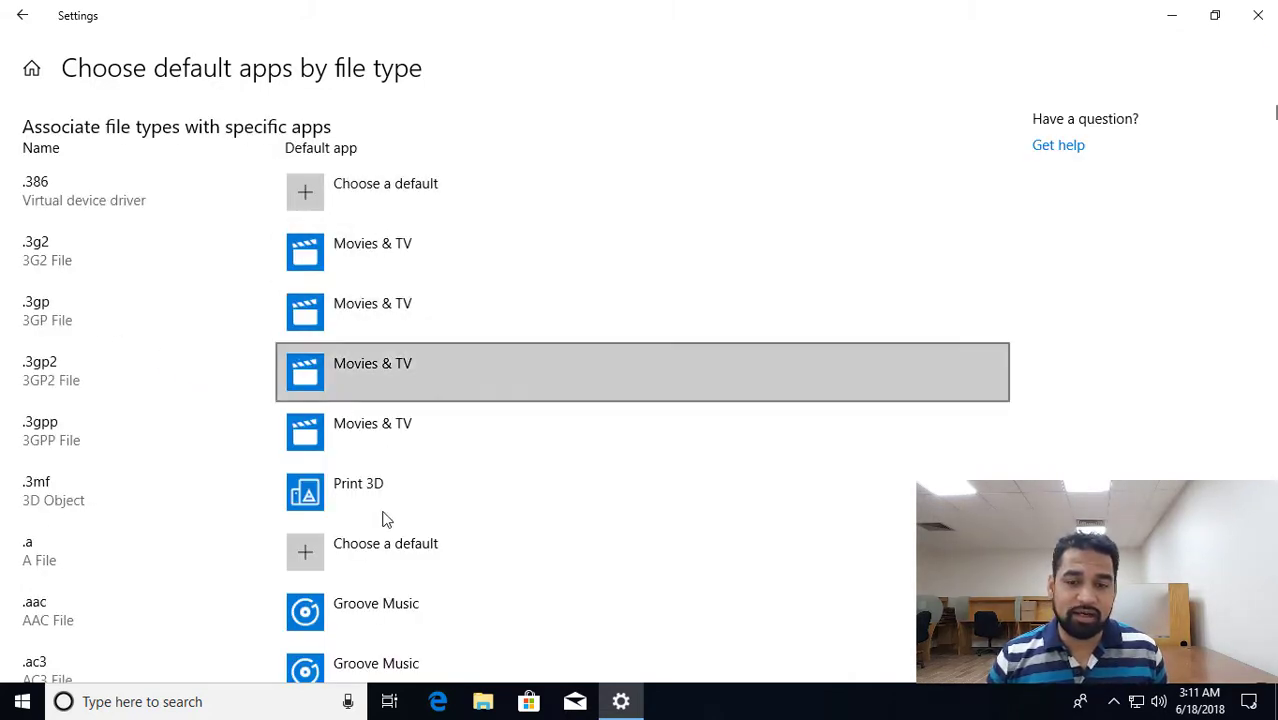
{"action": "left_click", "coordinate": [20, 14]}
{"action": "left_click", "coordinate": [114, 289]}
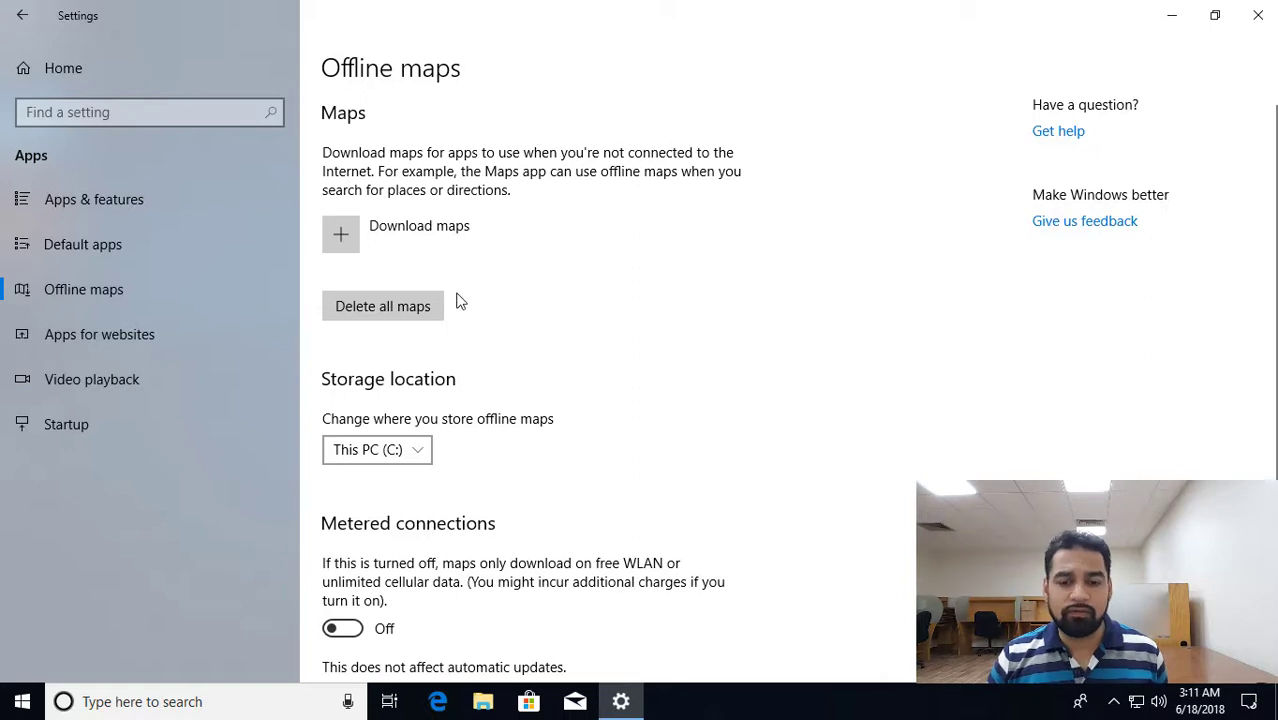
{"action": "scroll", "coordinate": [557, 343], "scroll_direction": "down", "scroll_amount": 2}
{"action": "scroll", "coordinate": [553, 330], "scroll_direction": "down", "scroll_amount": 2}
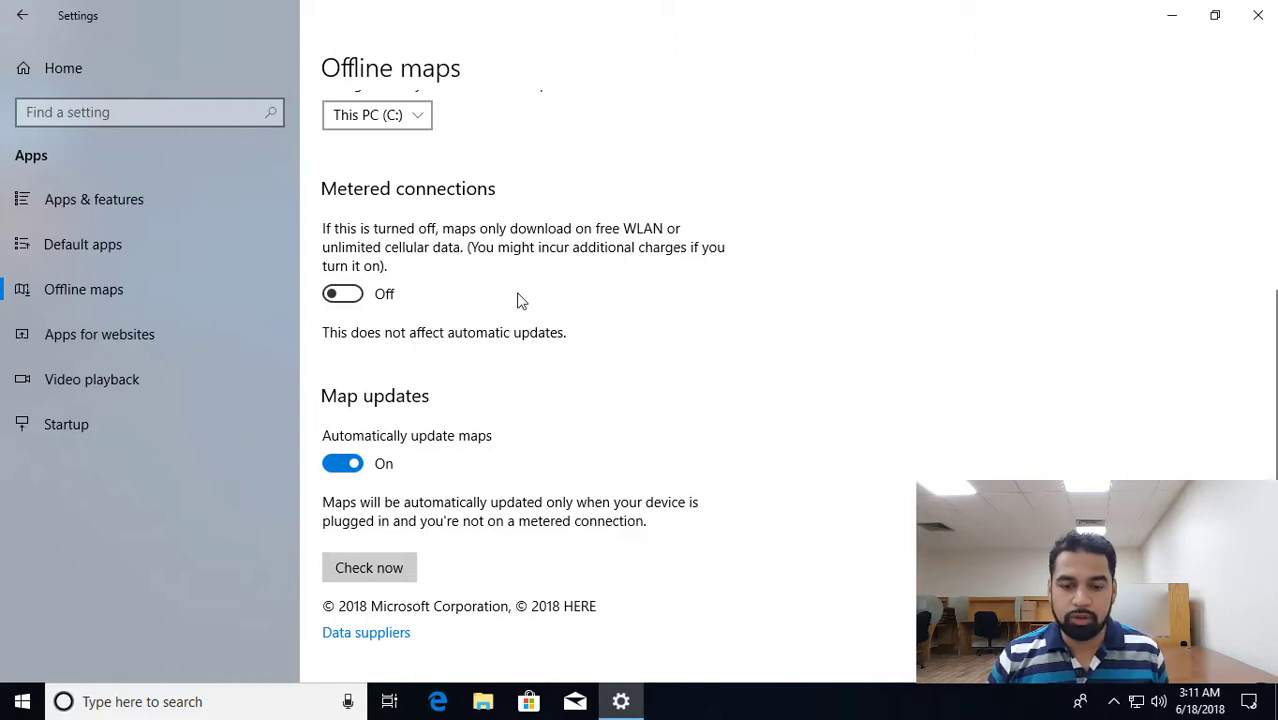
- Review the Apps for websites page and the HDR, enhancement and resolution options on the Video playback page
{"action": "left_click", "coordinate": [86, 334]}
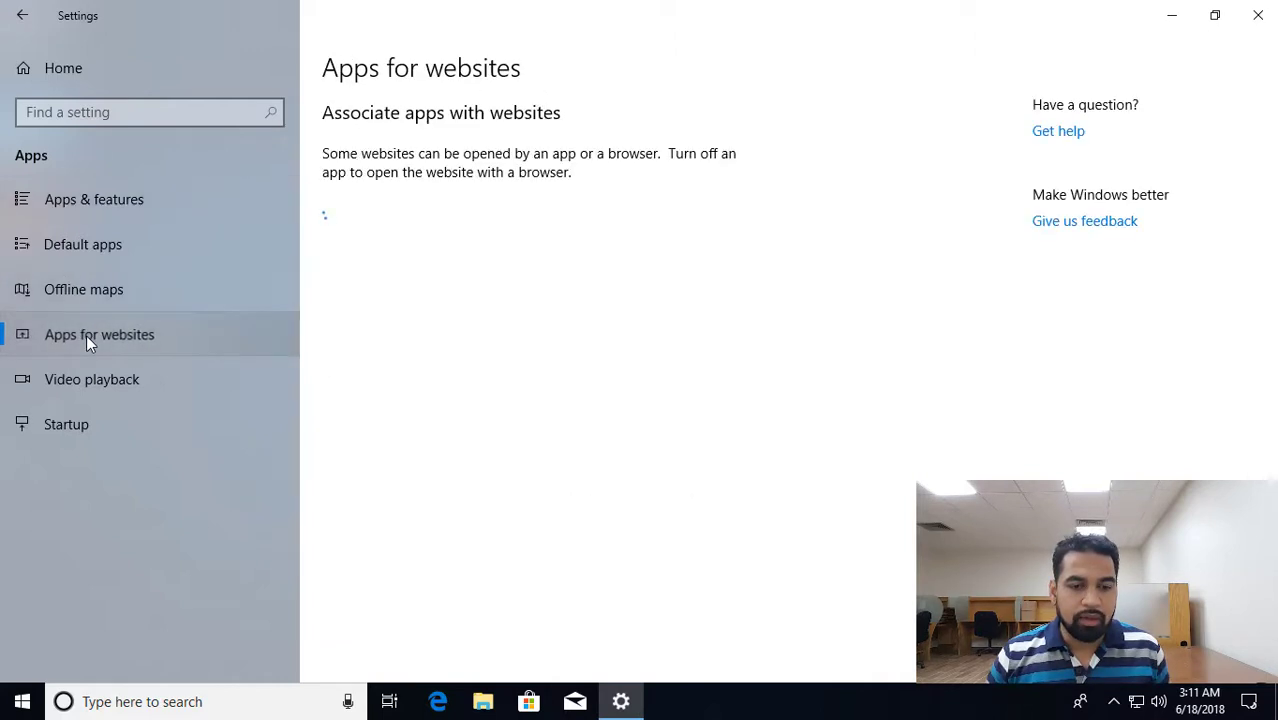
{"action": "left_click", "coordinate": [118, 381]}
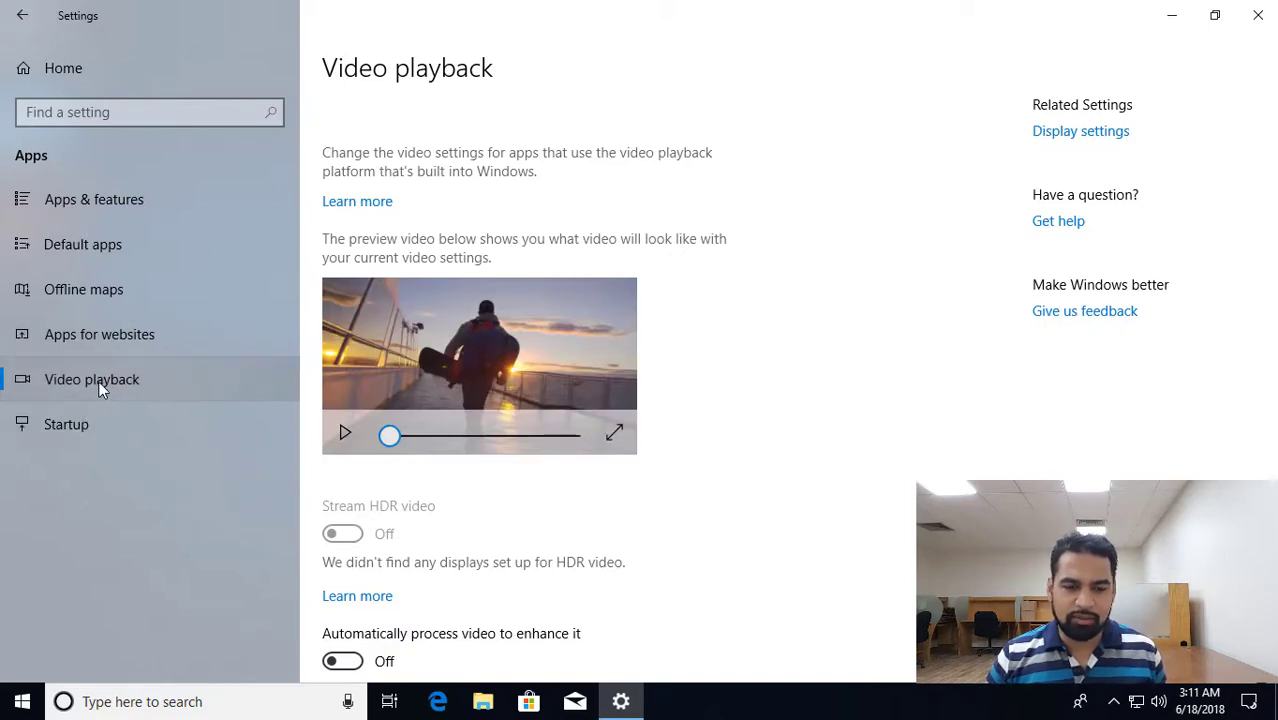
{"action": "scroll", "coordinate": [459, 274], "scroll_direction": "down", "scroll_amount": 3}
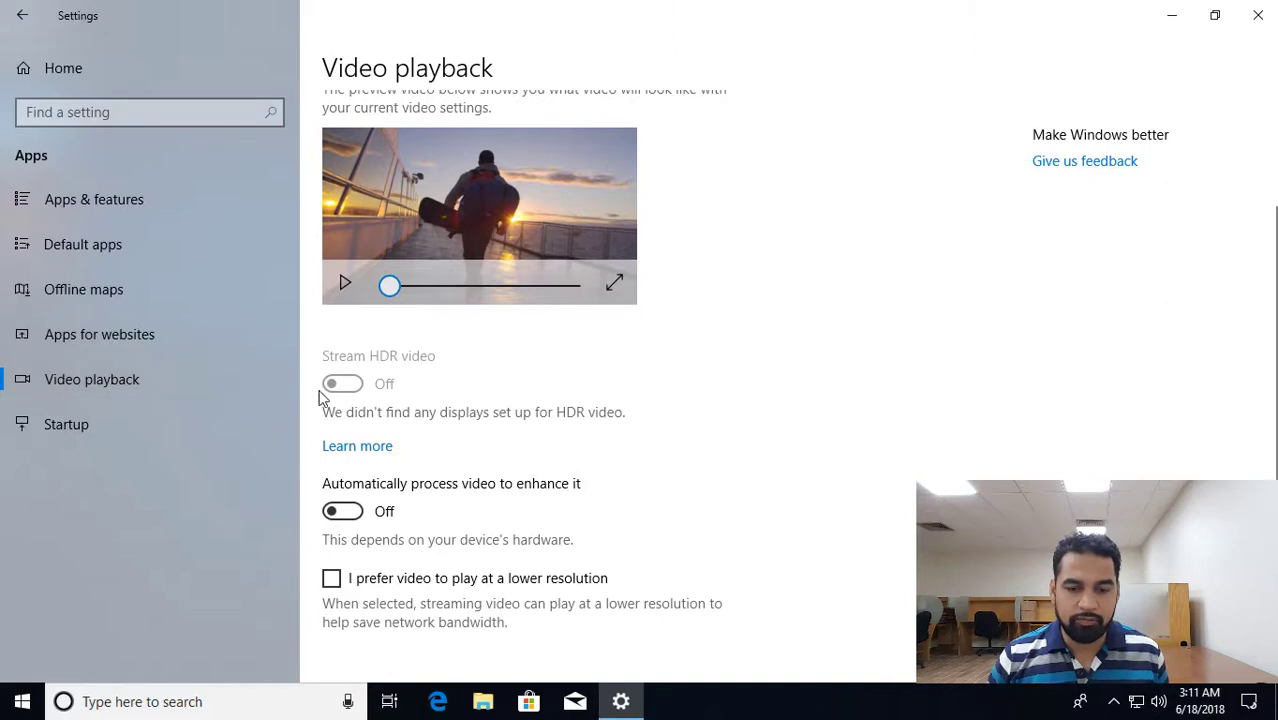
- Turn off Microsoft OneDrive in the list of startup apps
{"action": "left_click", "coordinate": [63, 426]}
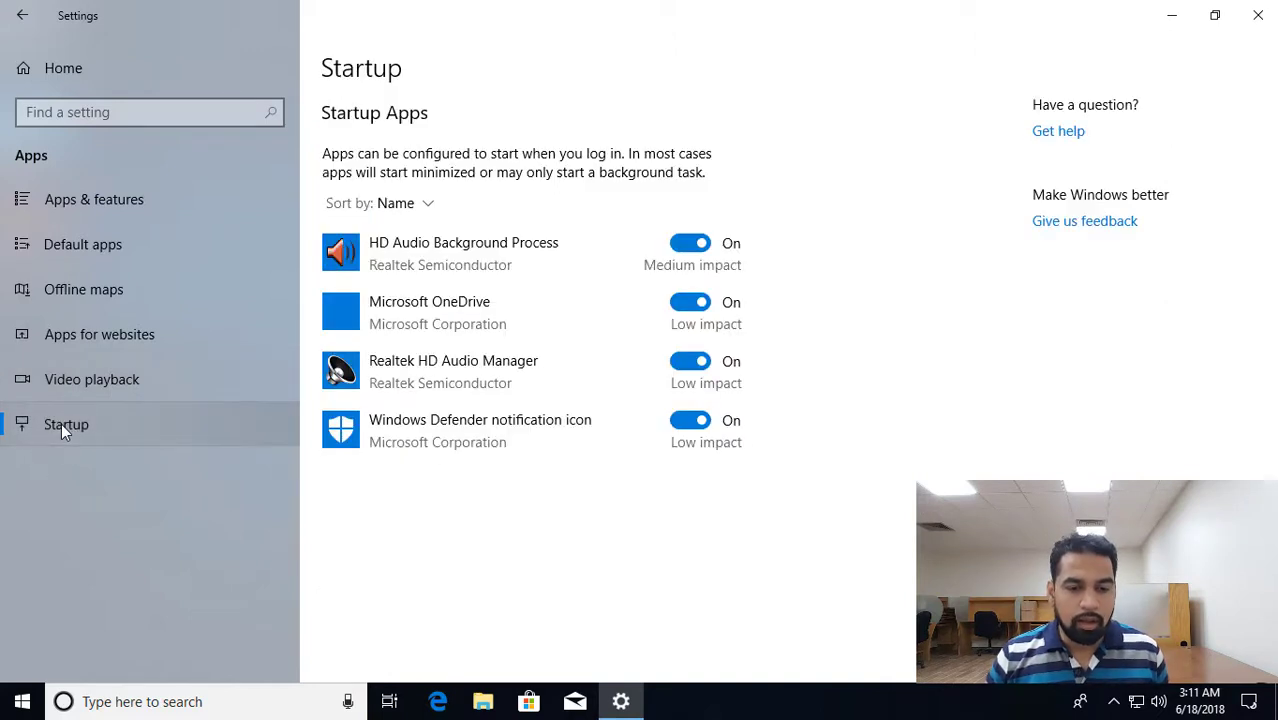
{"action": "left_click", "coordinate": [686, 311]}
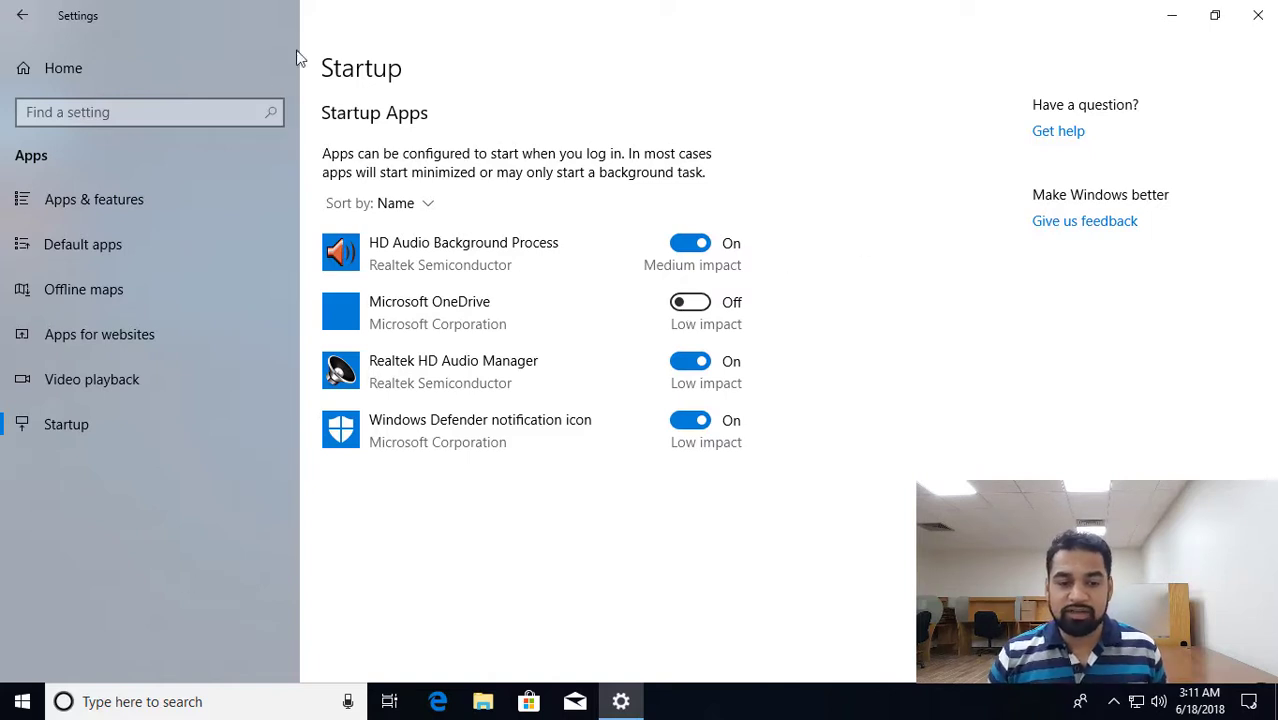
- View the Your info page of the Accounts category and return to the Settings home
{"action": "left_click", "coordinate": [44, 72]}
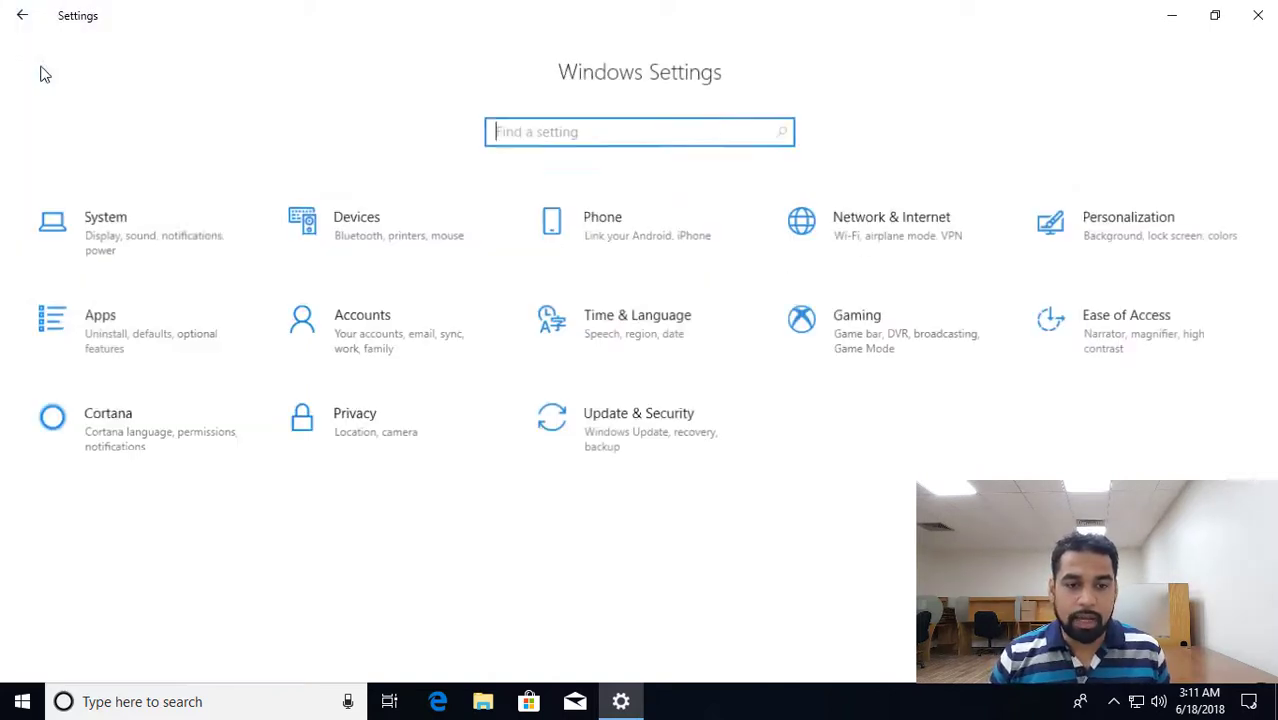
{"action": "left_click", "coordinate": [364, 350]}
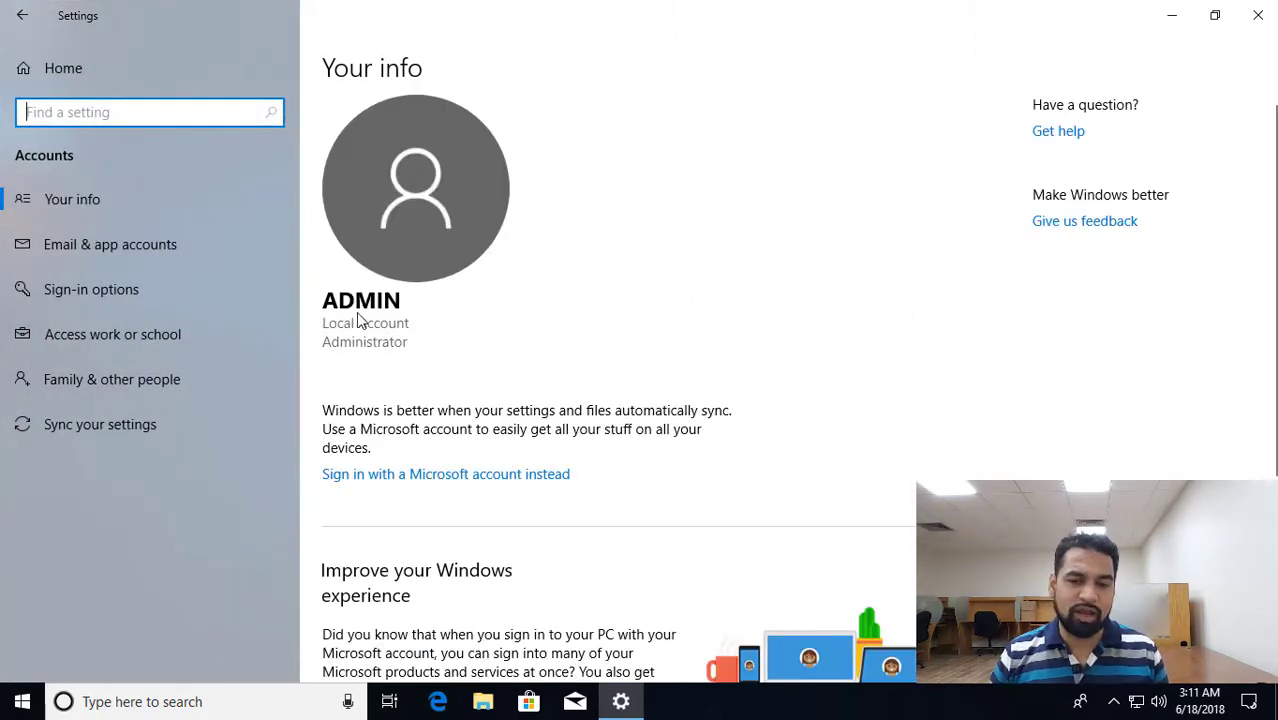
{"action": "left_click", "coordinate": [38, 70]}
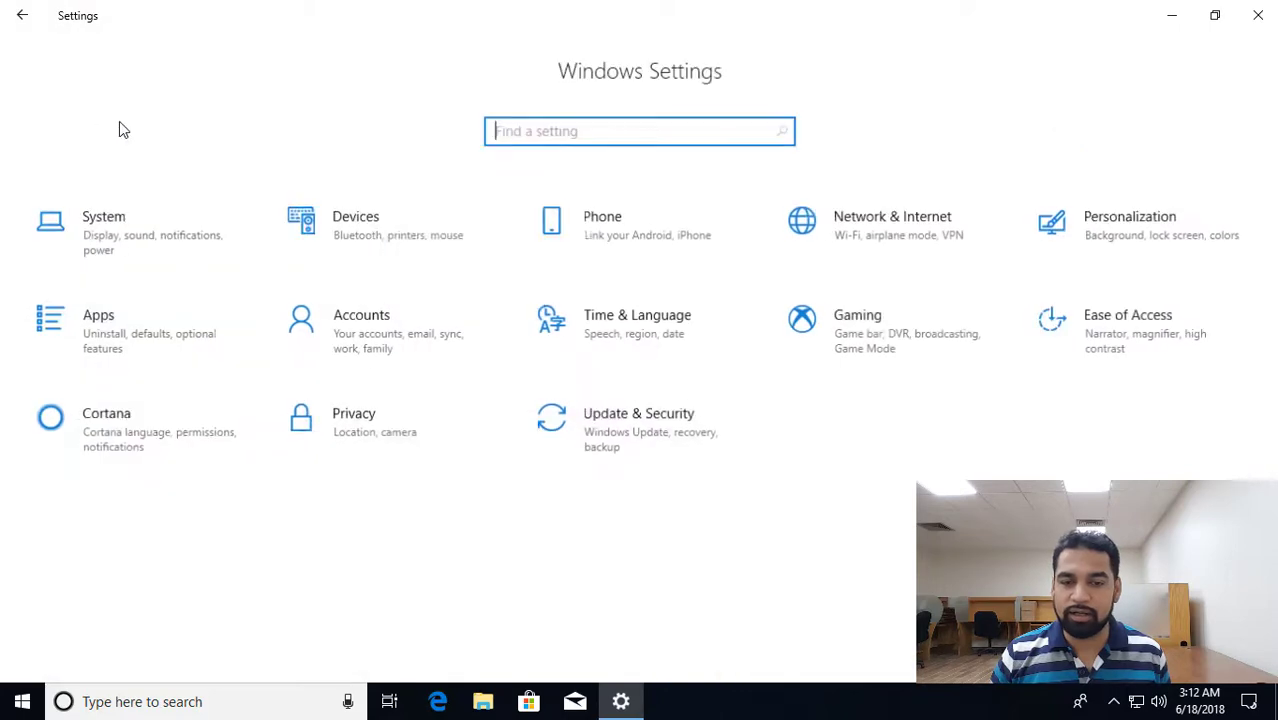
- Review the Date & time page under Time & Language, including the options for changing date and time formats
{"action": "left_click", "coordinate": [636, 329]}
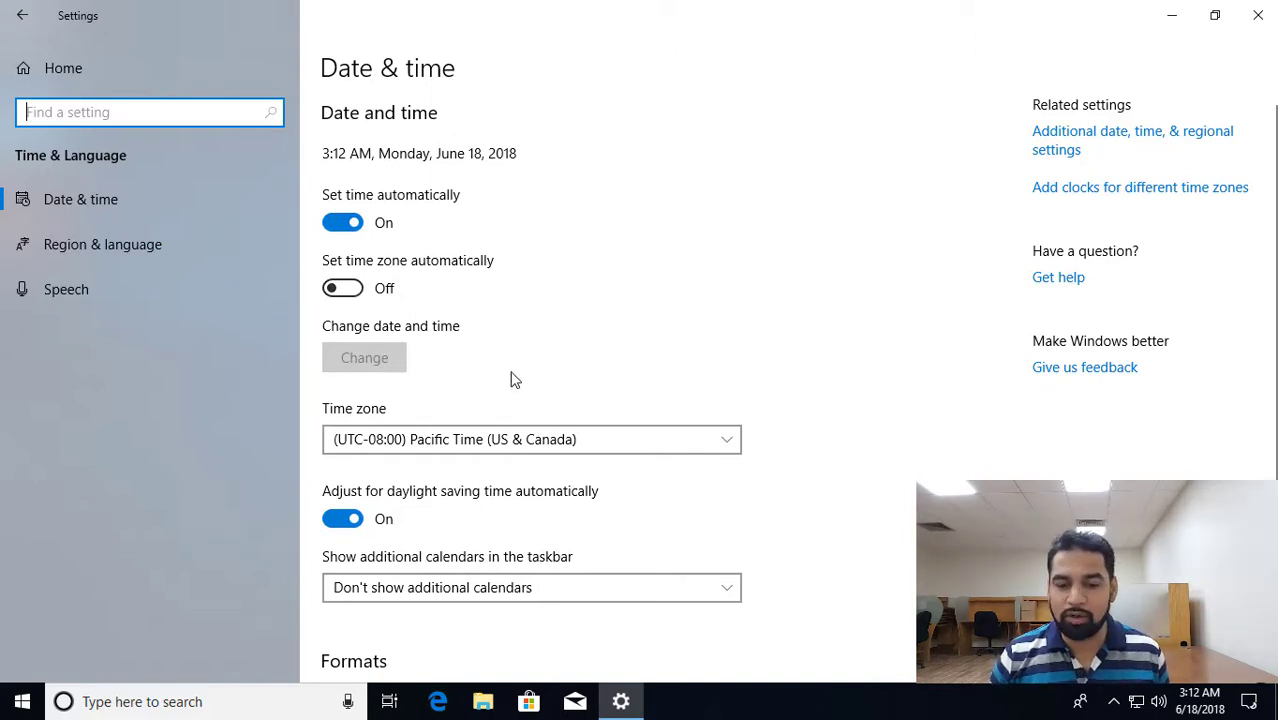
{"action": "scroll", "coordinate": [510, 380], "scroll_direction": "down", "scroll_amount": 3}
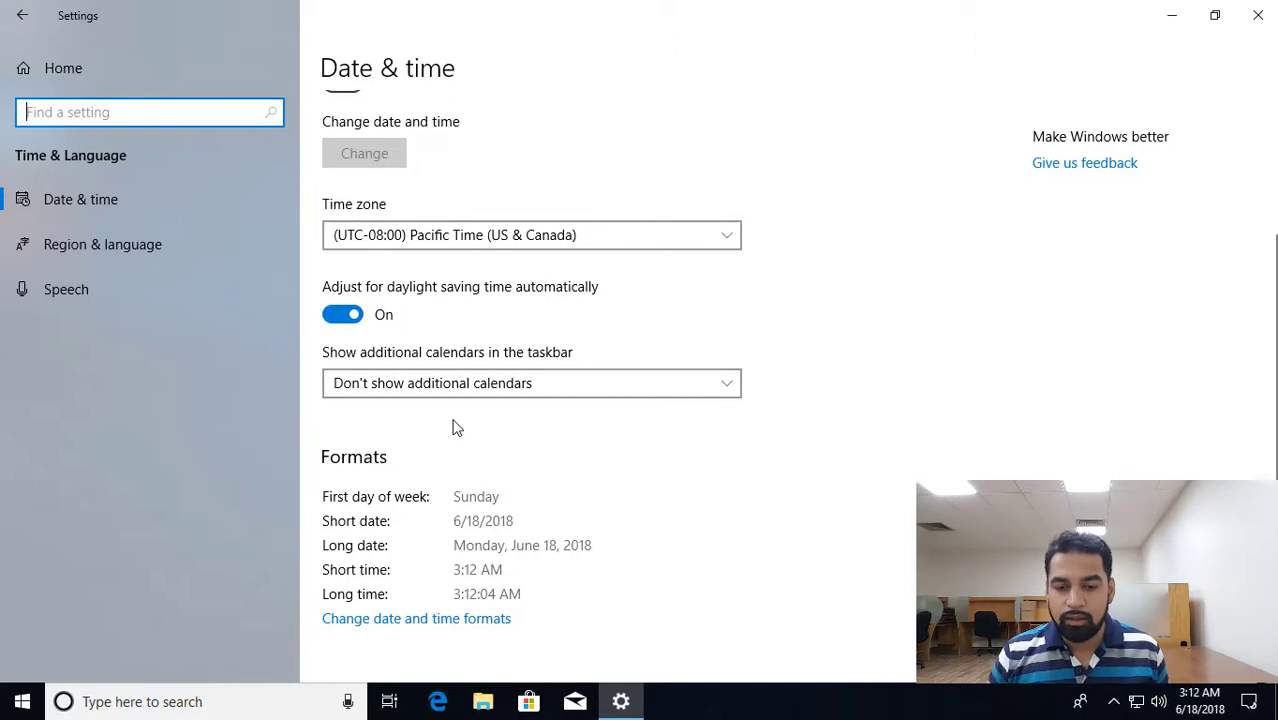
{"action": "left_click", "coordinate": [414, 620]}
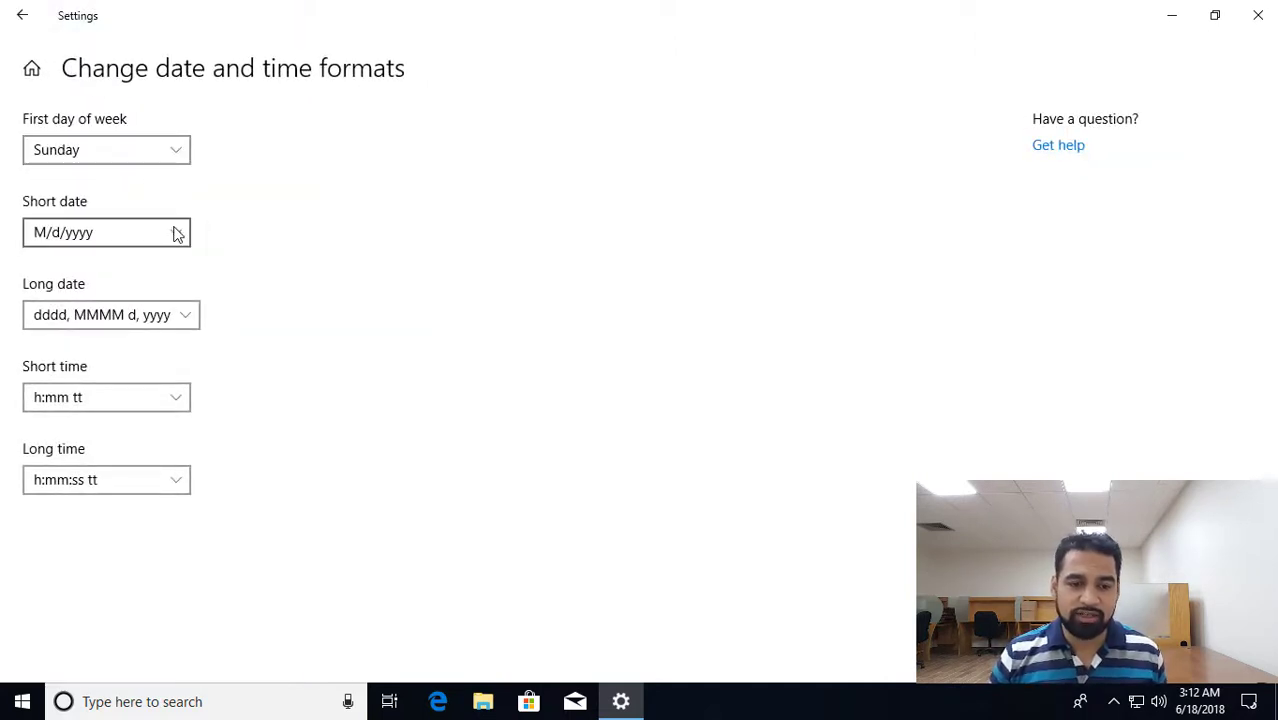
{"action": "left_click", "coordinate": [21, 17]}
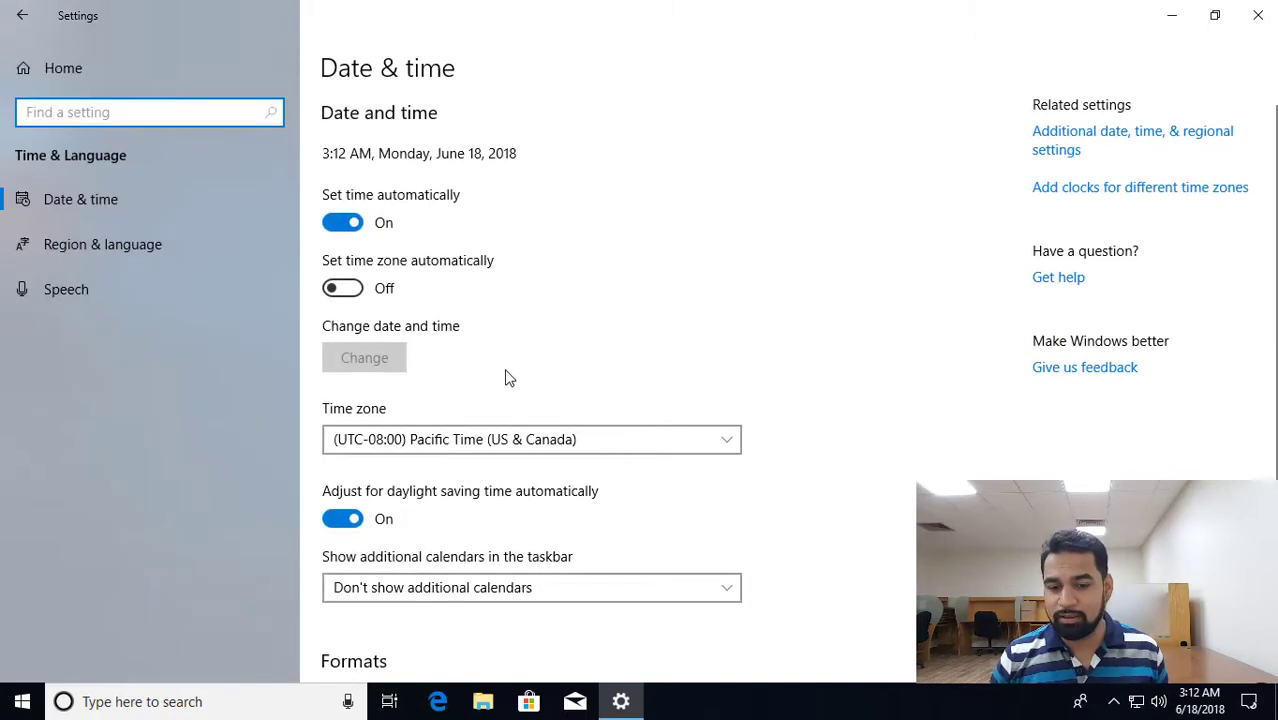
- Review the Region & language page and check the available speech languages on the Speech page
{"action": "left_click", "coordinate": [109, 255]}
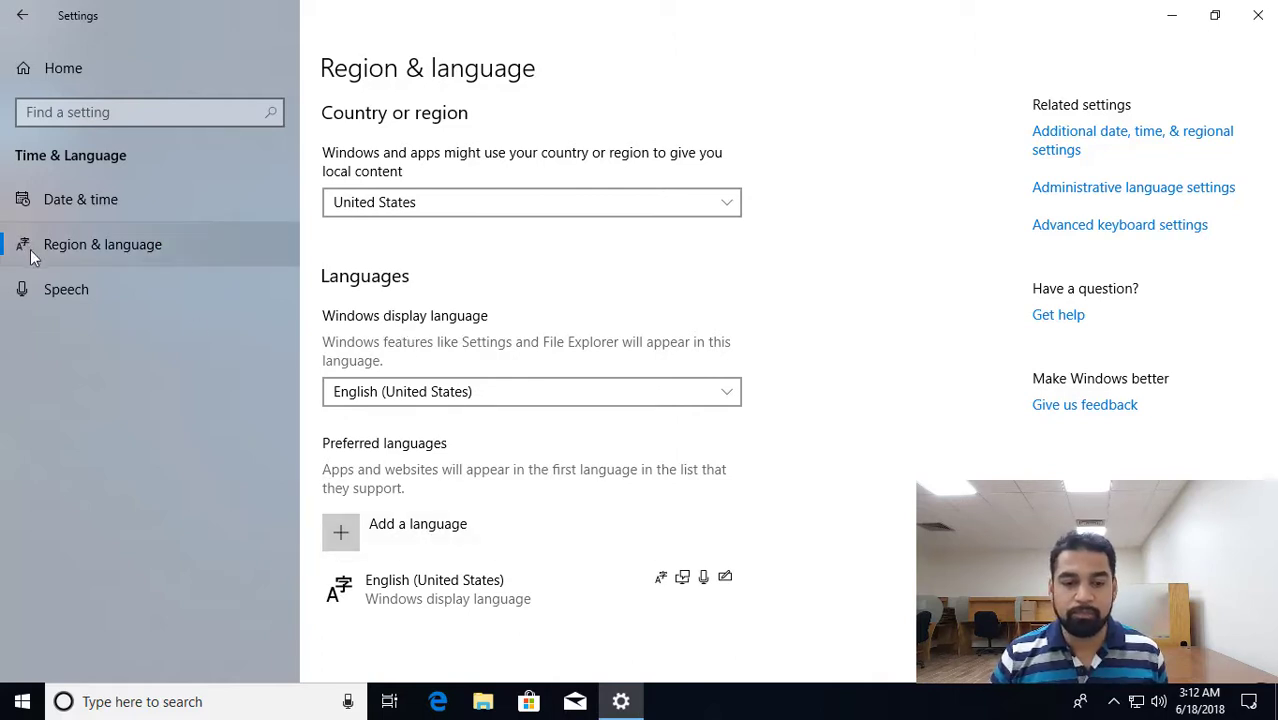
{"action": "left_click", "coordinate": [69, 289]}
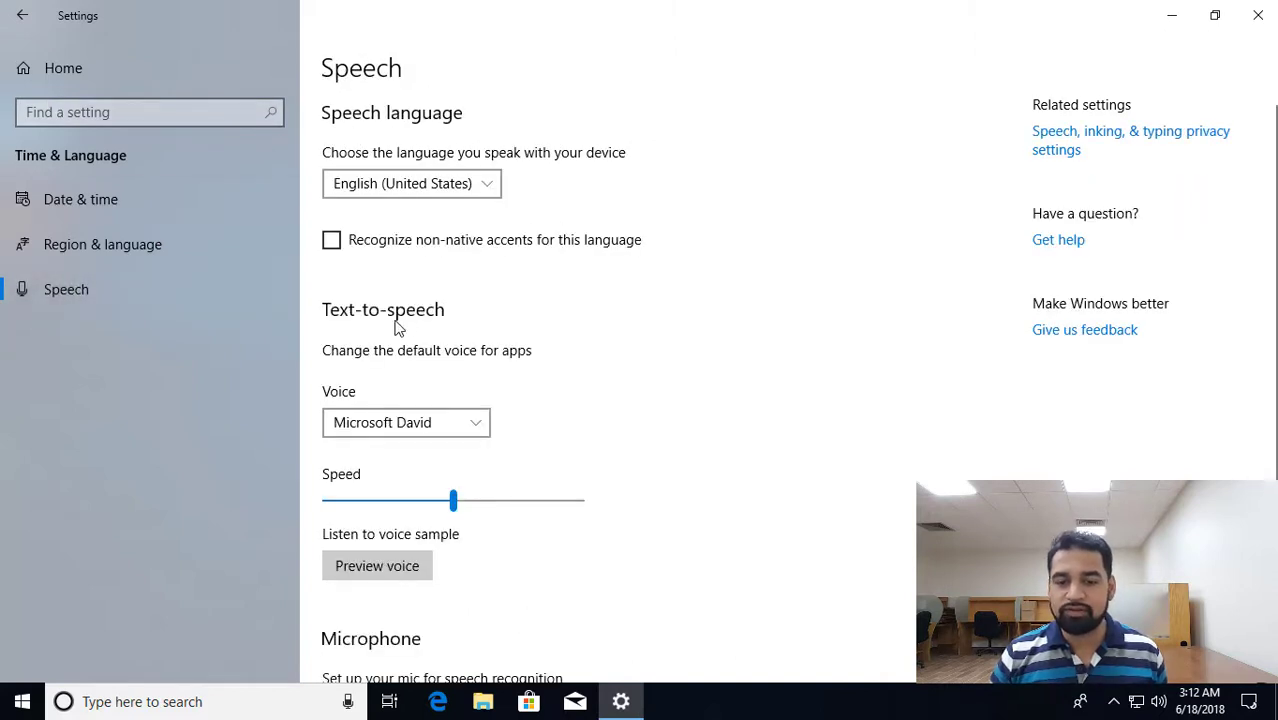
{"action": "left_click", "coordinate": [490, 184]}
{"action": "left_click", "coordinate": [576, 172]}
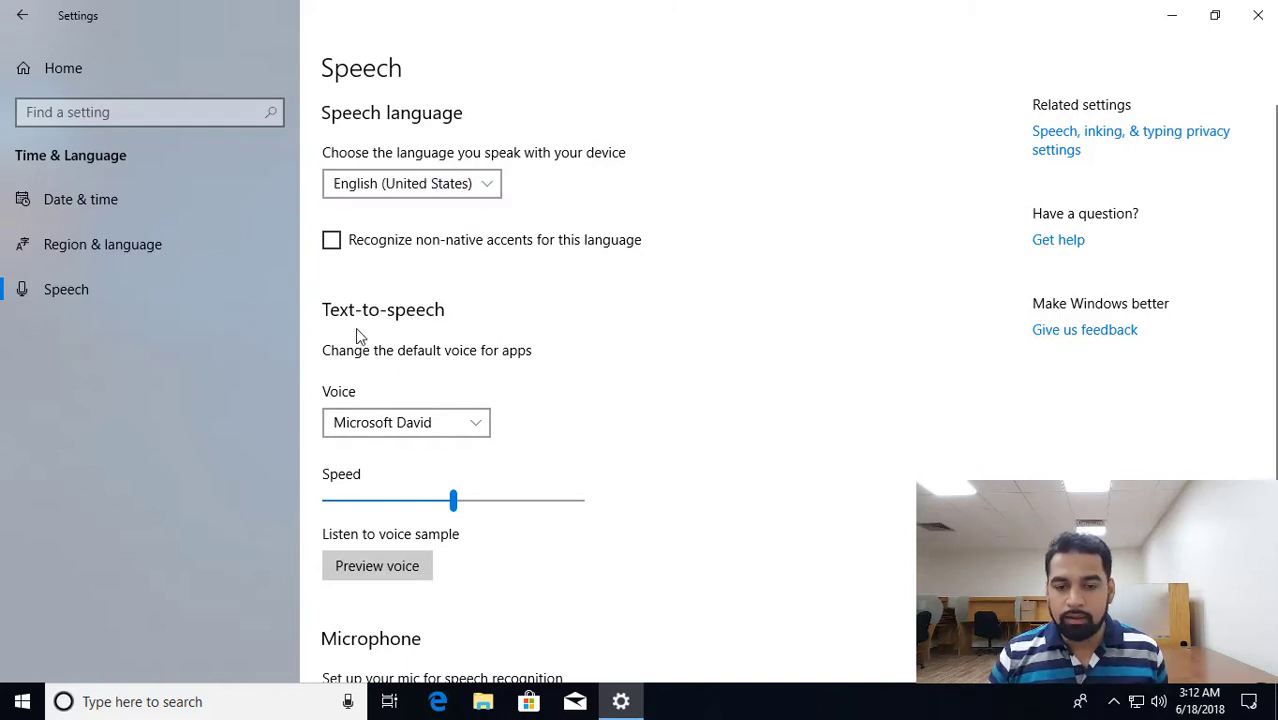
- Check the available text-to-speech voices, keep Microsoft David selected and preview the voice sample
{"action": "left_click", "coordinate": [466, 426]}
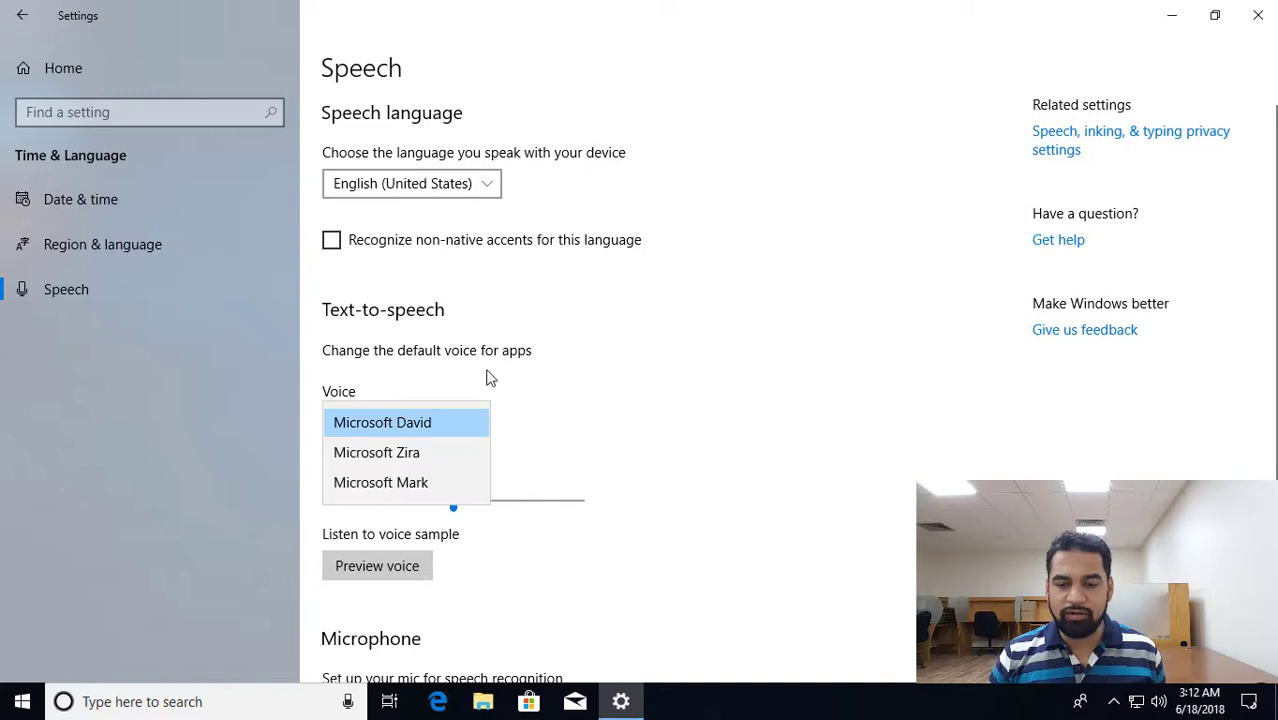
{"action": "left_click", "coordinate": [486, 368]}
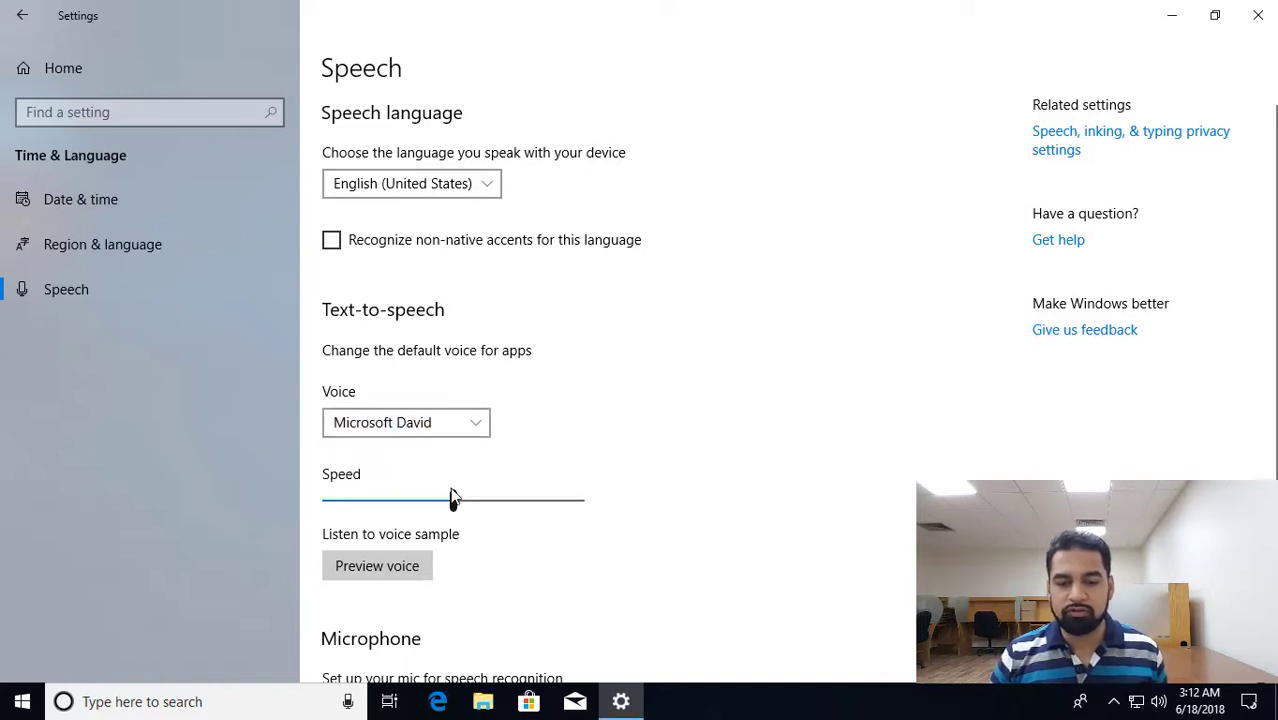
{"action": "left_click", "coordinate": [477, 432]}
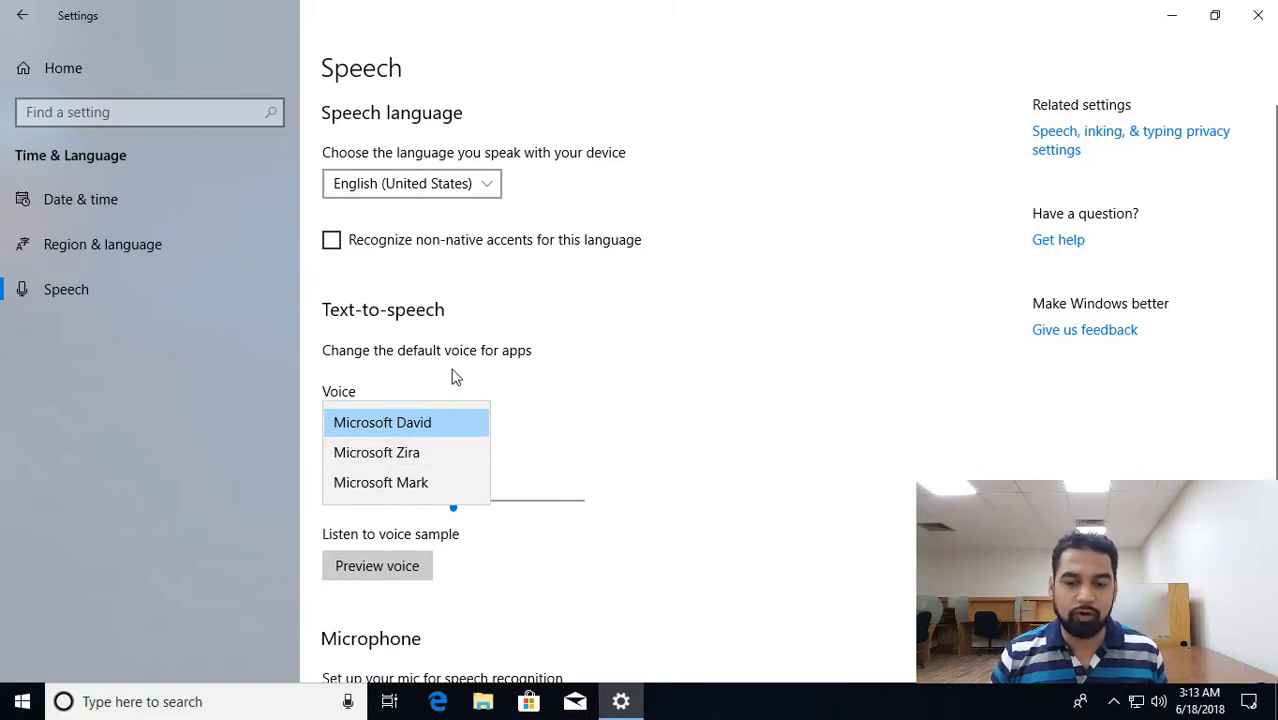
{"action": "left_click", "coordinate": [345, 423]}
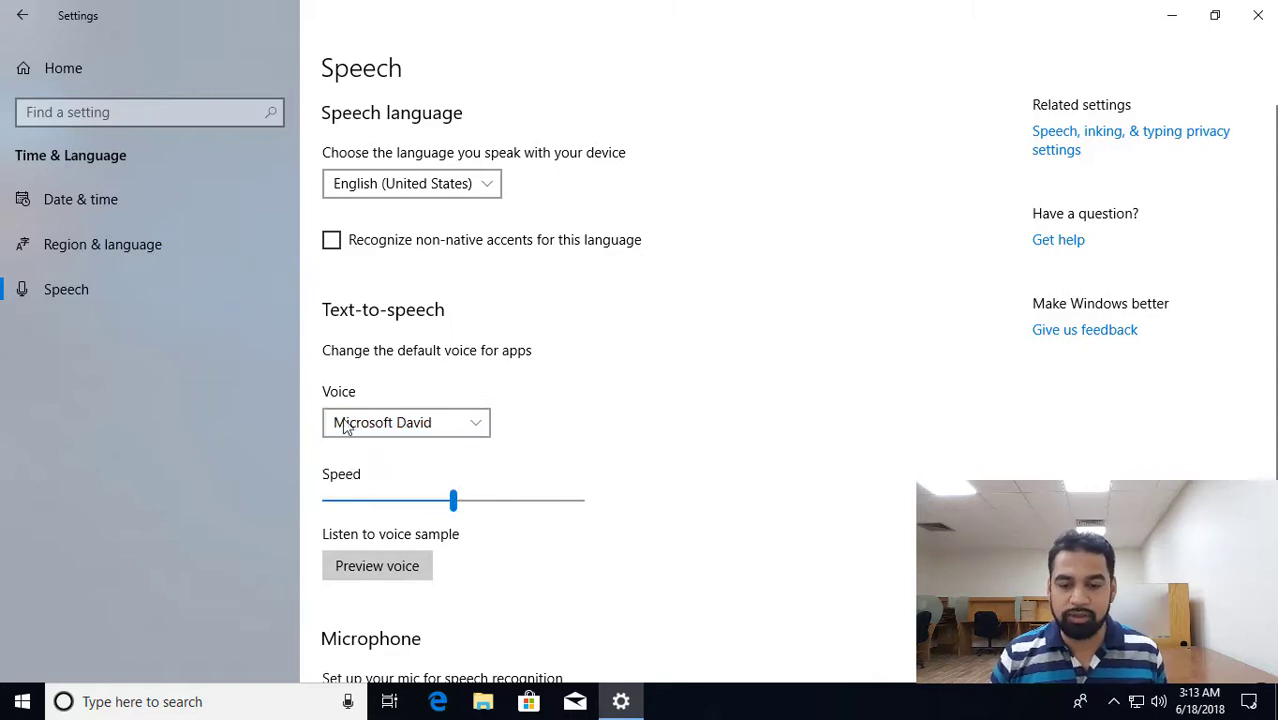
{"action": "left_click", "coordinate": [362, 568]}
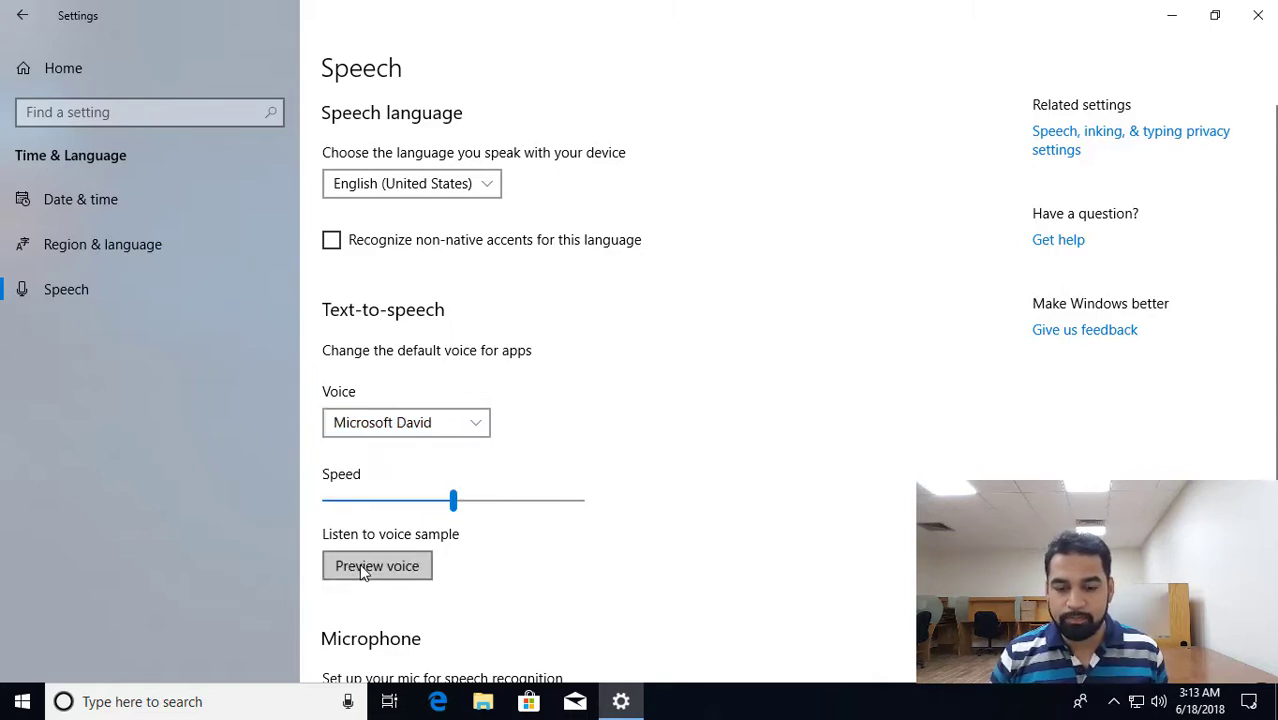
- Set the text-to-speech voice to Microsoft Zira, preview its sample and view the microphone setup option
{"action": "left_click", "coordinate": [470, 427]}
{"action": "left_click", "coordinate": [411, 452]}
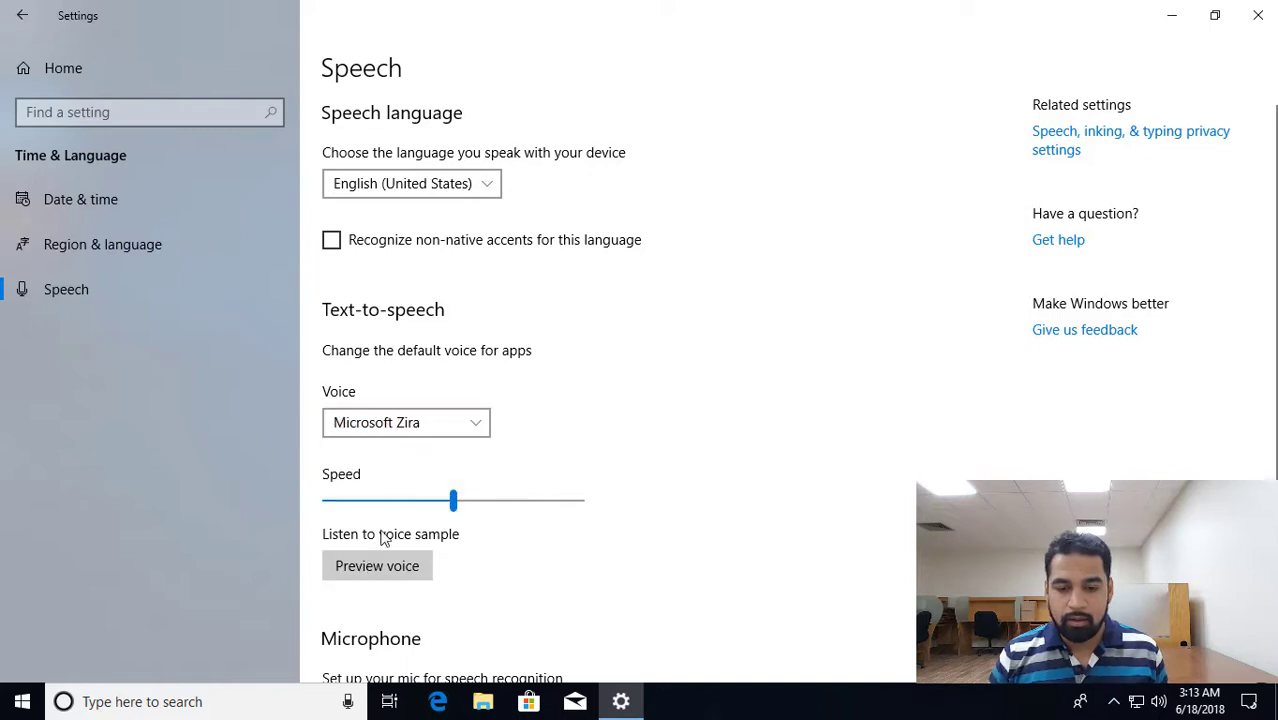
{"action": "left_click", "coordinate": [382, 568]}
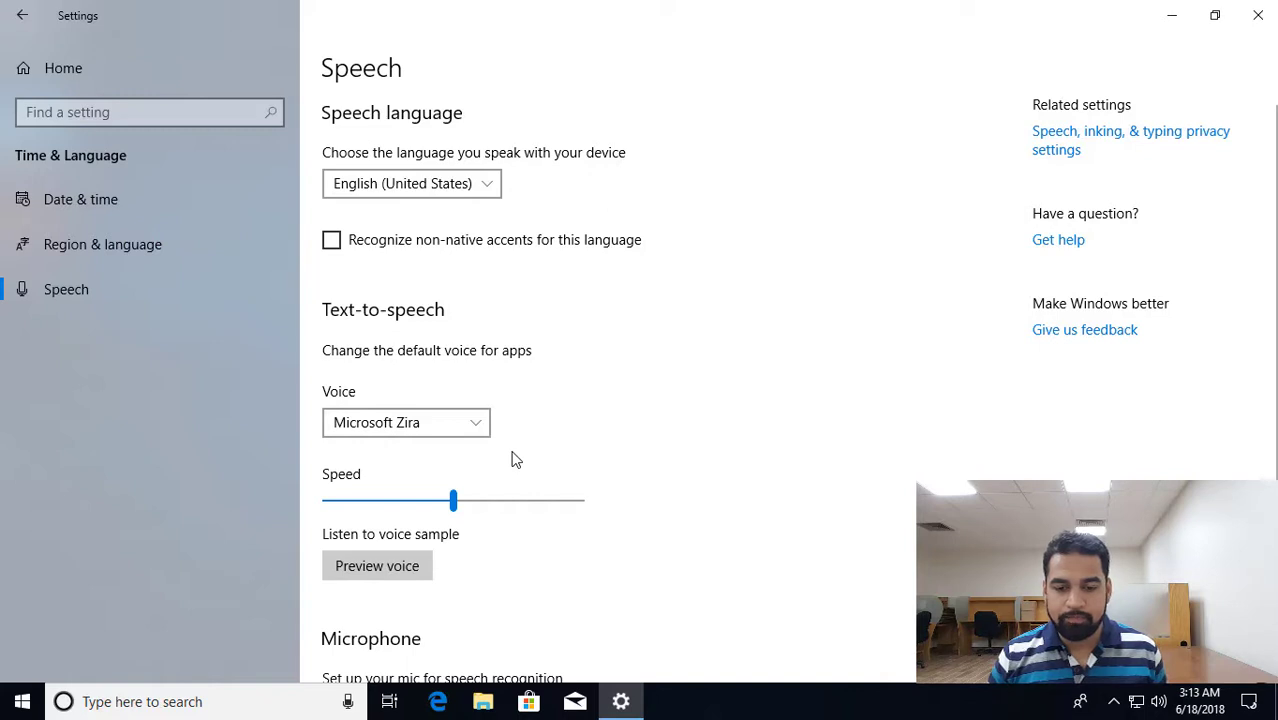
{"action": "scroll", "coordinate": [537, 374], "scroll_direction": "down", "scroll_amount": 2}
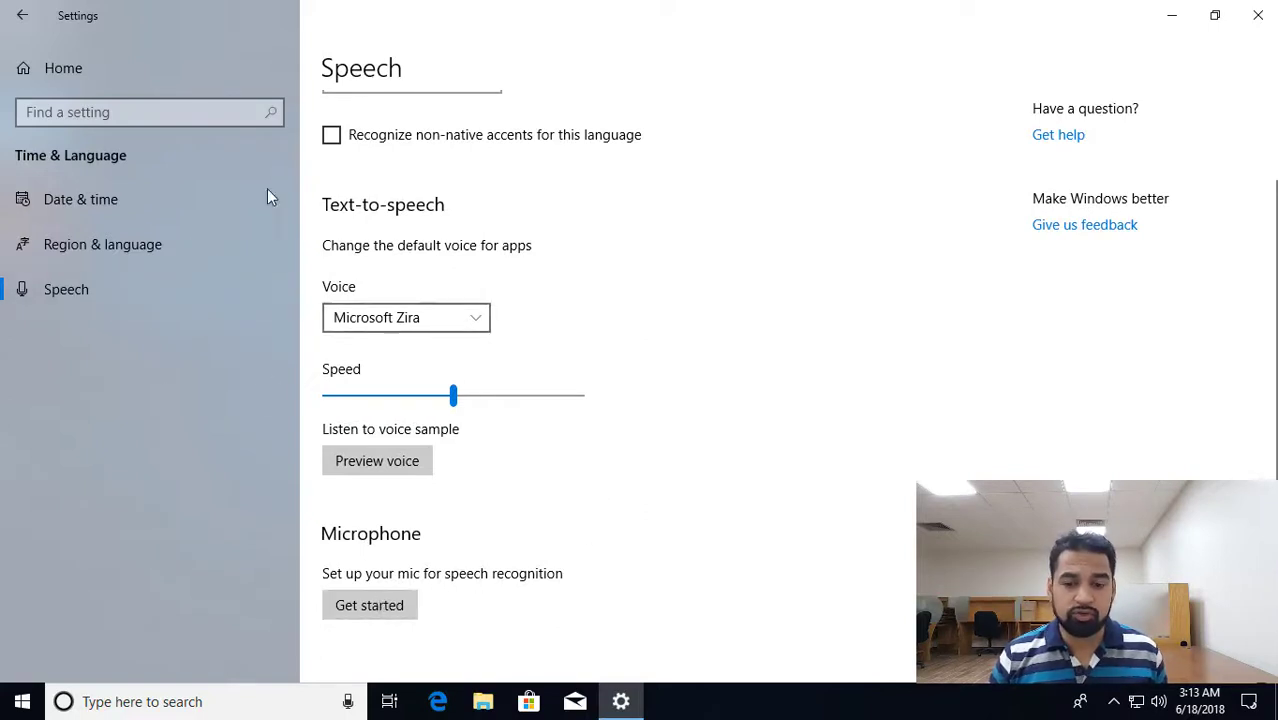
- View the Privacy and the Update & Security categories from the Settings home and return to the home page
{"action": "left_click", "coordinate": [26, 66]}
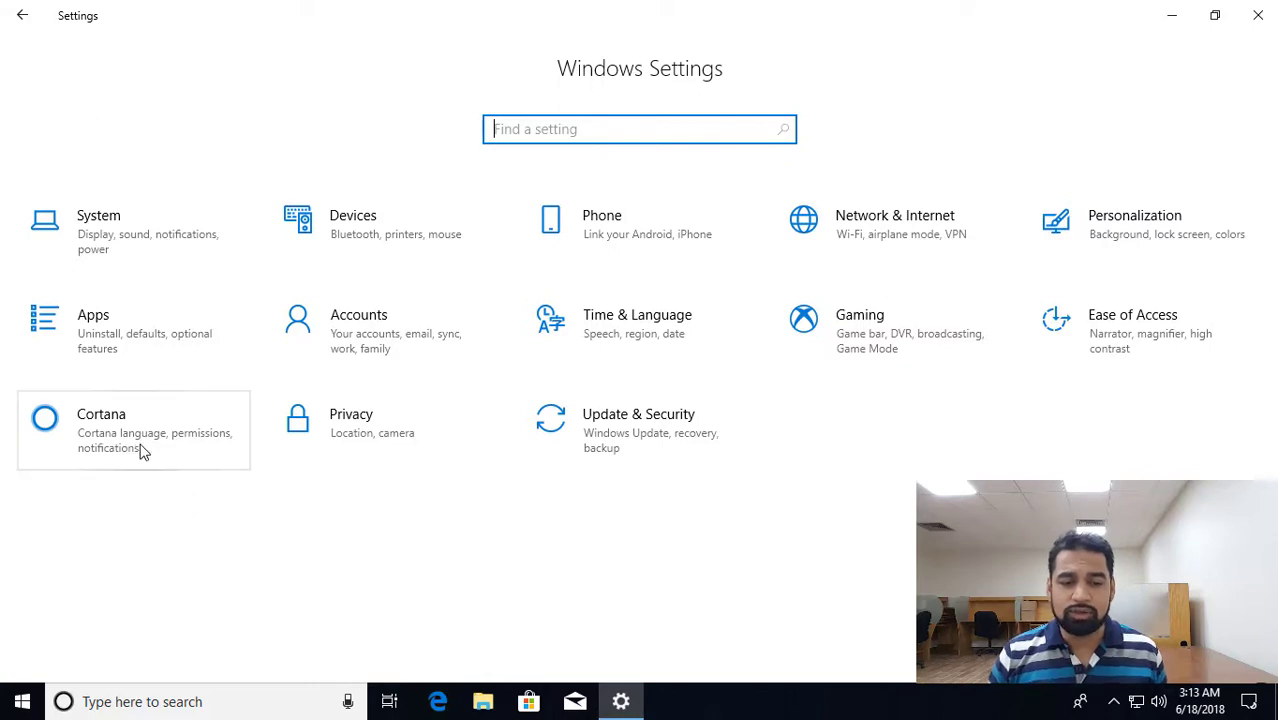
{"action": "left_click", "coordinate": [345, 452]}
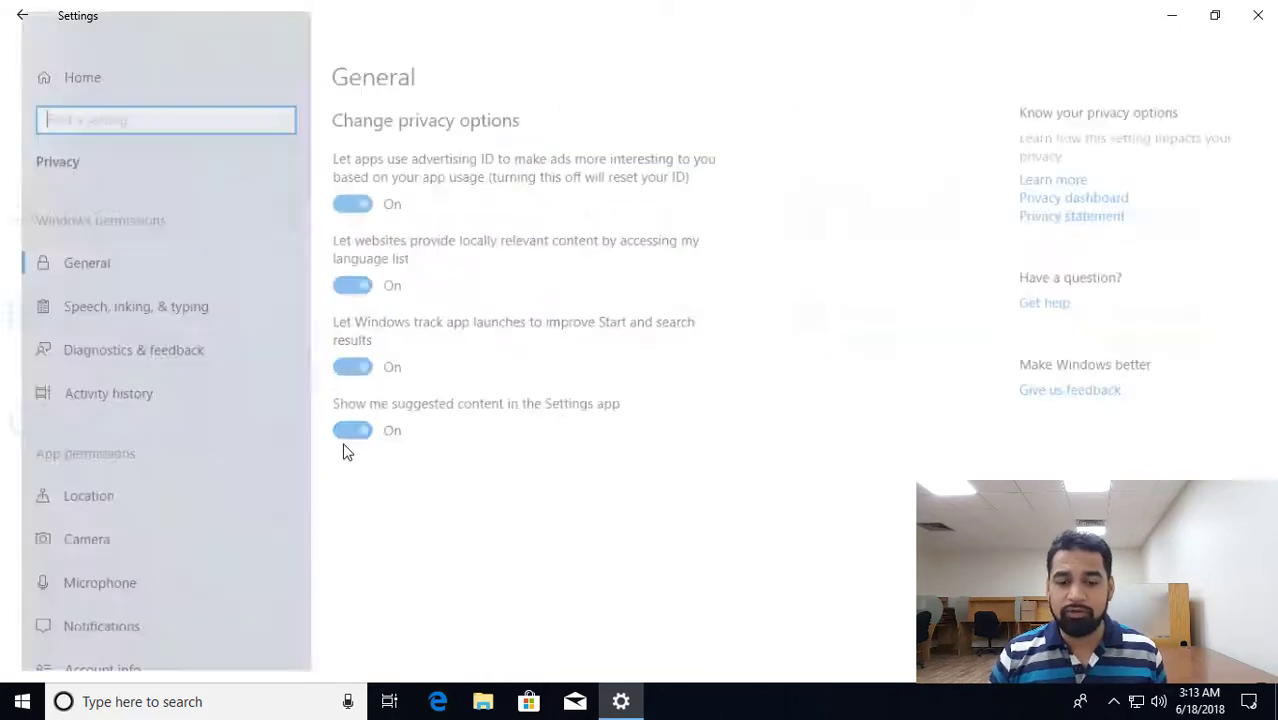
{"action": "left_click", "coordinate": [22, 15]}
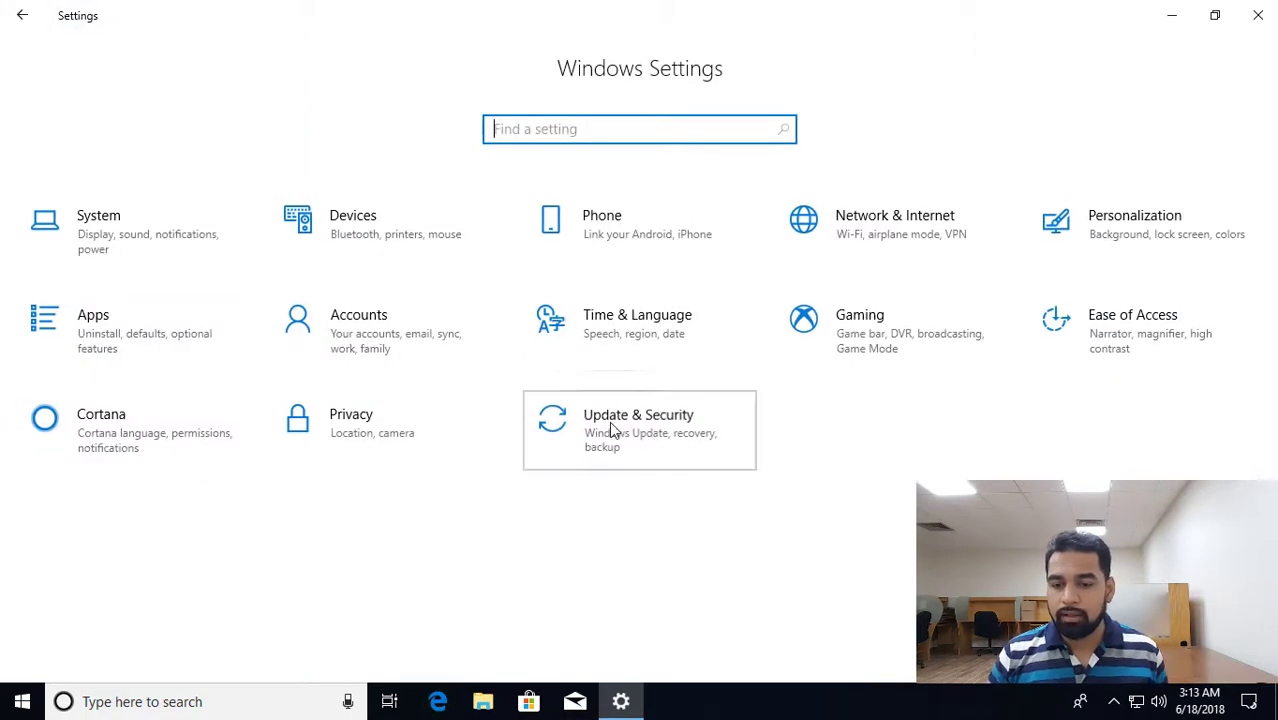
{"action": "left_click", "coordinate": [580, 430]}
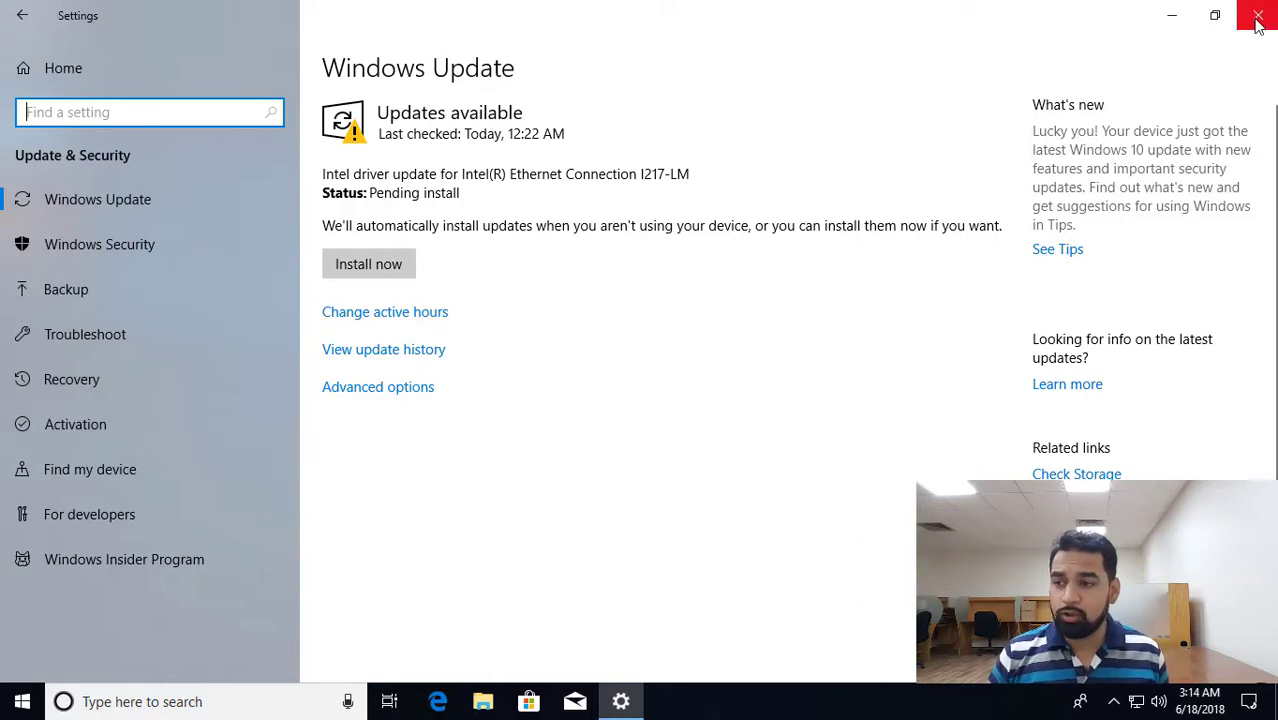
{"action": "left_click", "coordinate": [43, 66]}
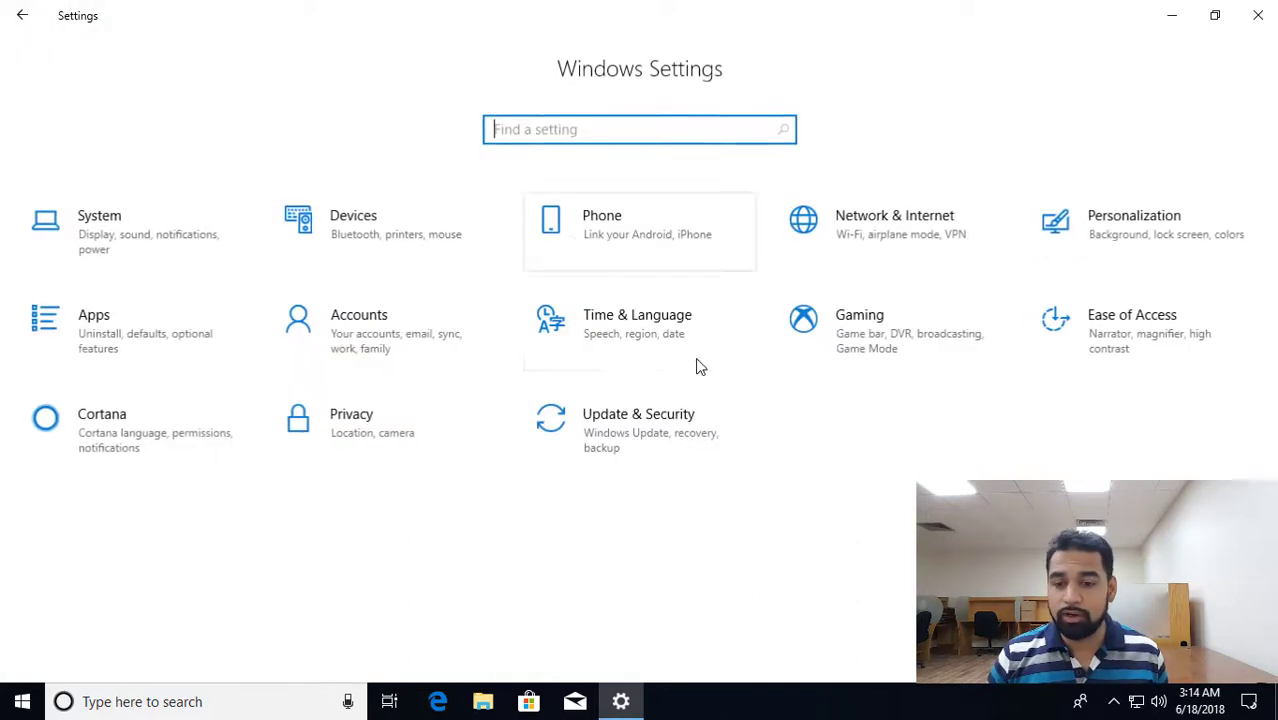
- Close Settings and open Control Panel from the Windows System group of installed apps
{"action": "left_click", "coordinate": [1256, 16]}
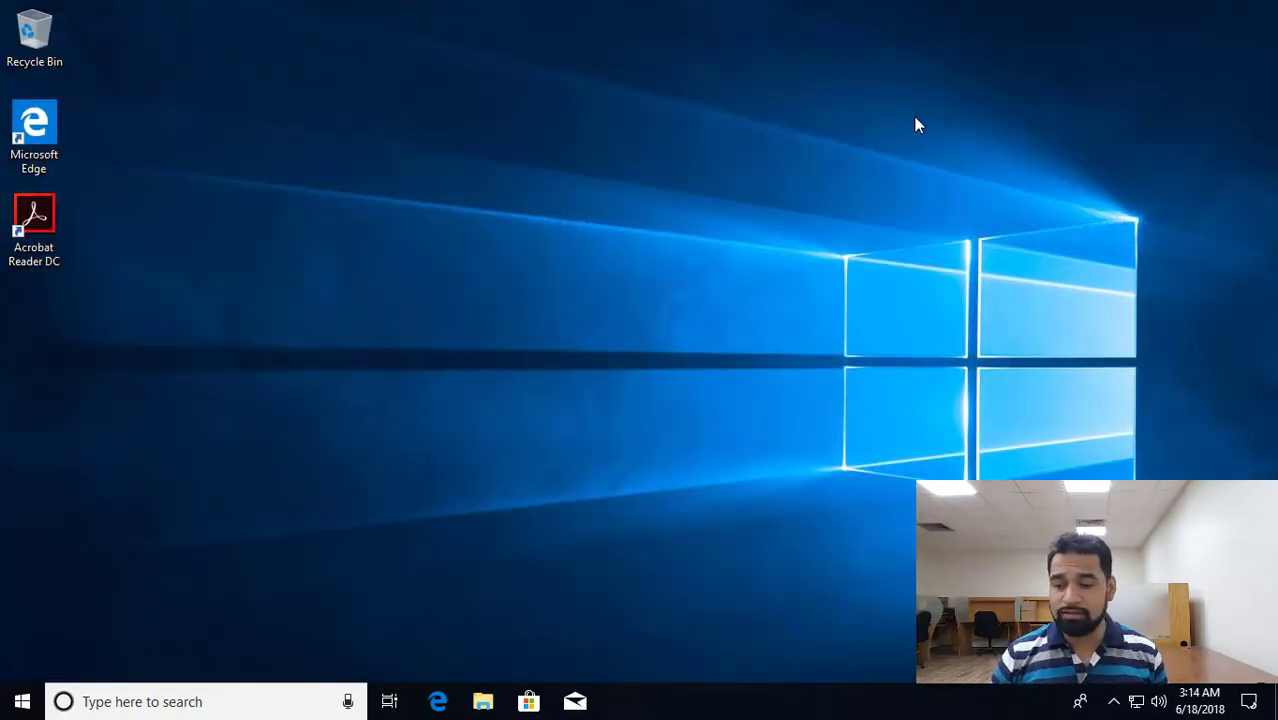
{"action": "key", "text": "super"}
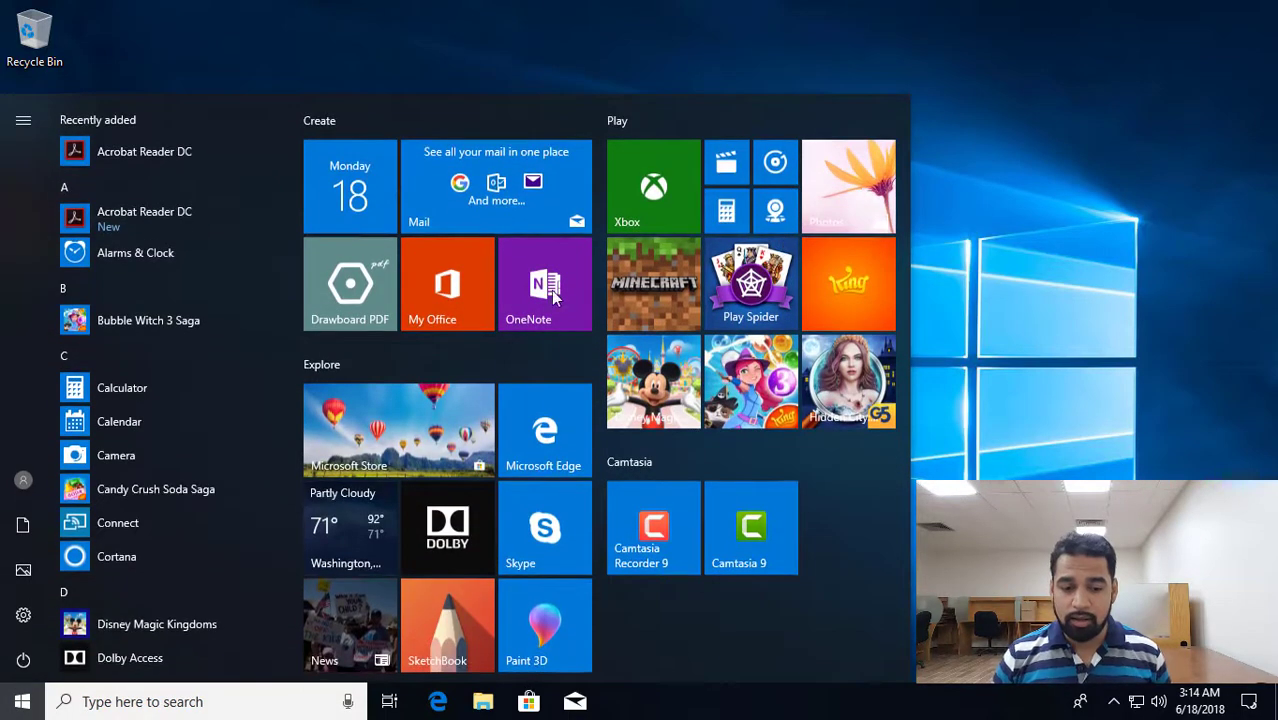
{"action": "scroll", "coordinate": [100, 466], "scroll_direction": "down", "scroll_amount": 10}
{"action": "scroll", "coordinate": [100, 470], "scroll_direction": "down", "scroll_amount": 3}
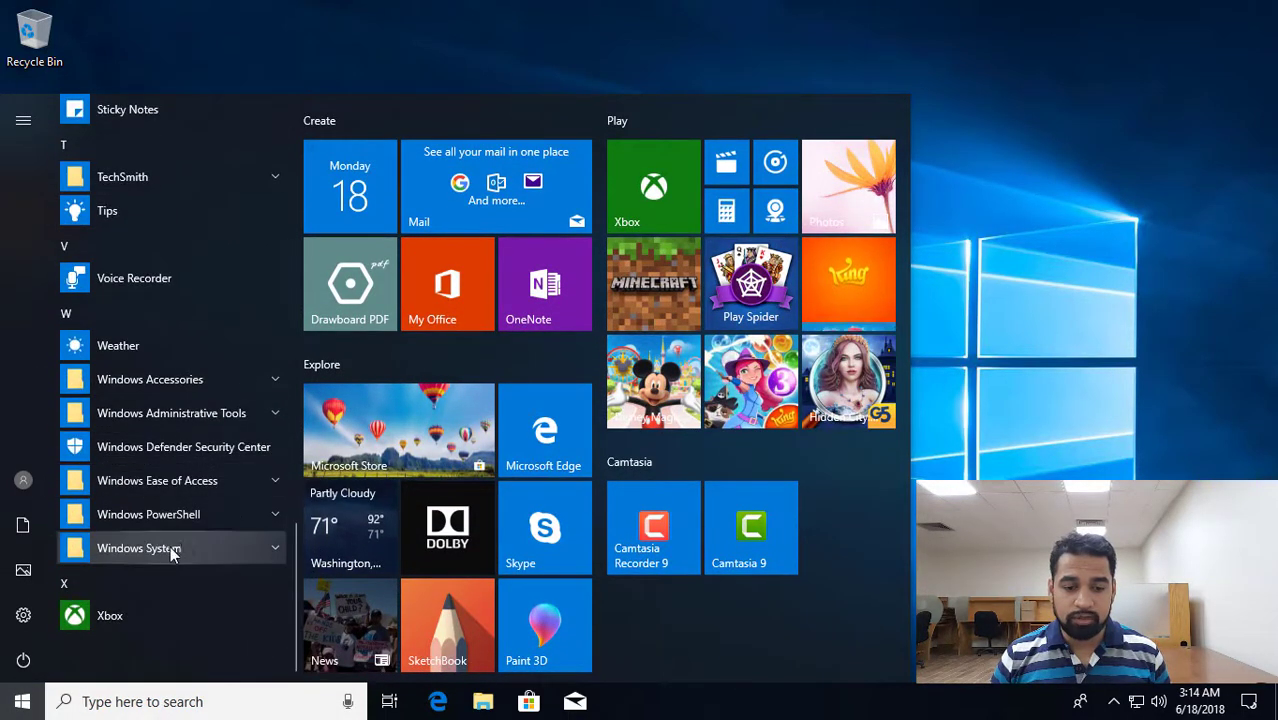
{"action": "left_click", "coordinate": [177, 548]}
{"action": "scroll", "coordinate": [212, 472], "scroll_direction": "down", "scroll_amount": 3}
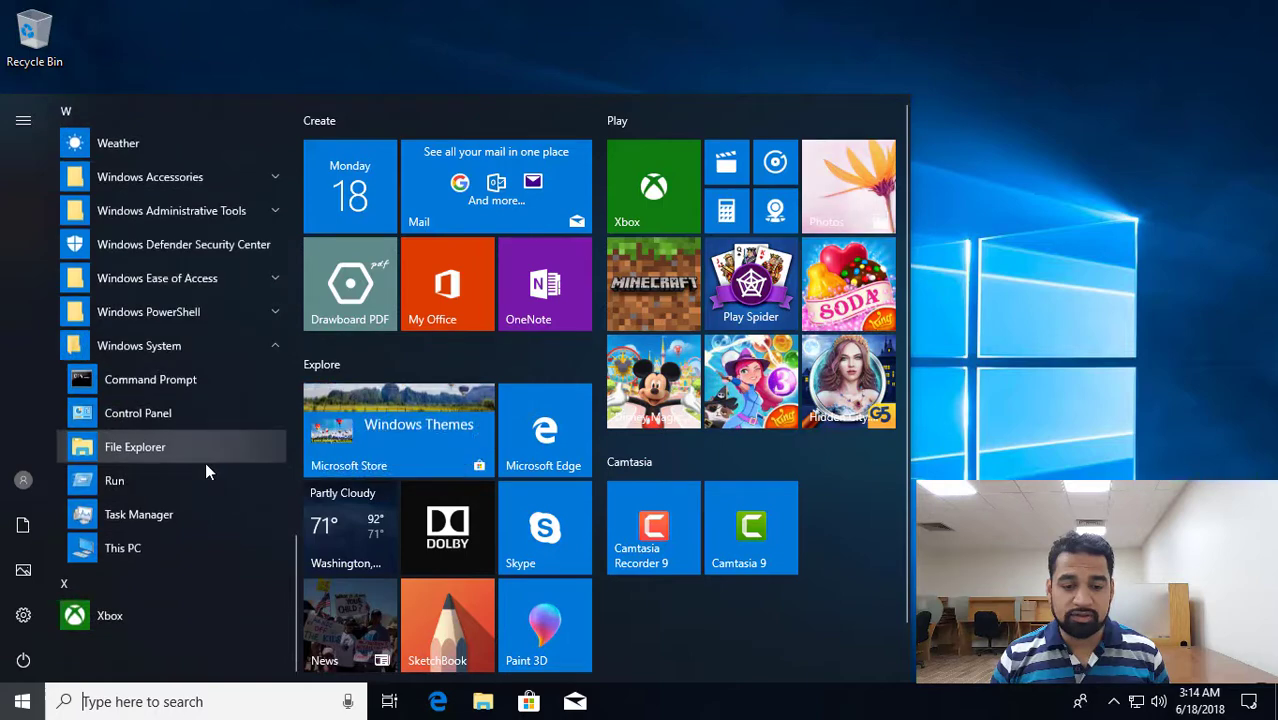
{"action": "left_click", "coordinate": [176, 416]}
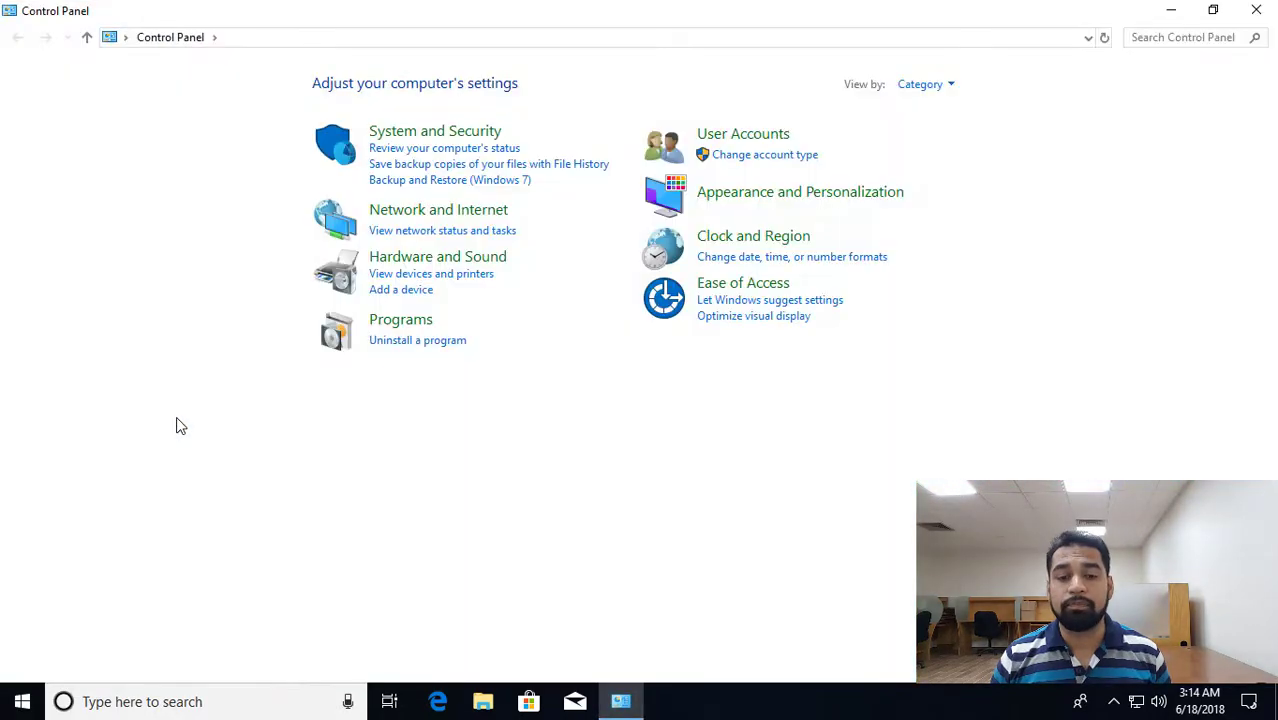
- Open Control Panel again through a Windows search for "control"
{"action": "key", "text": "super"}
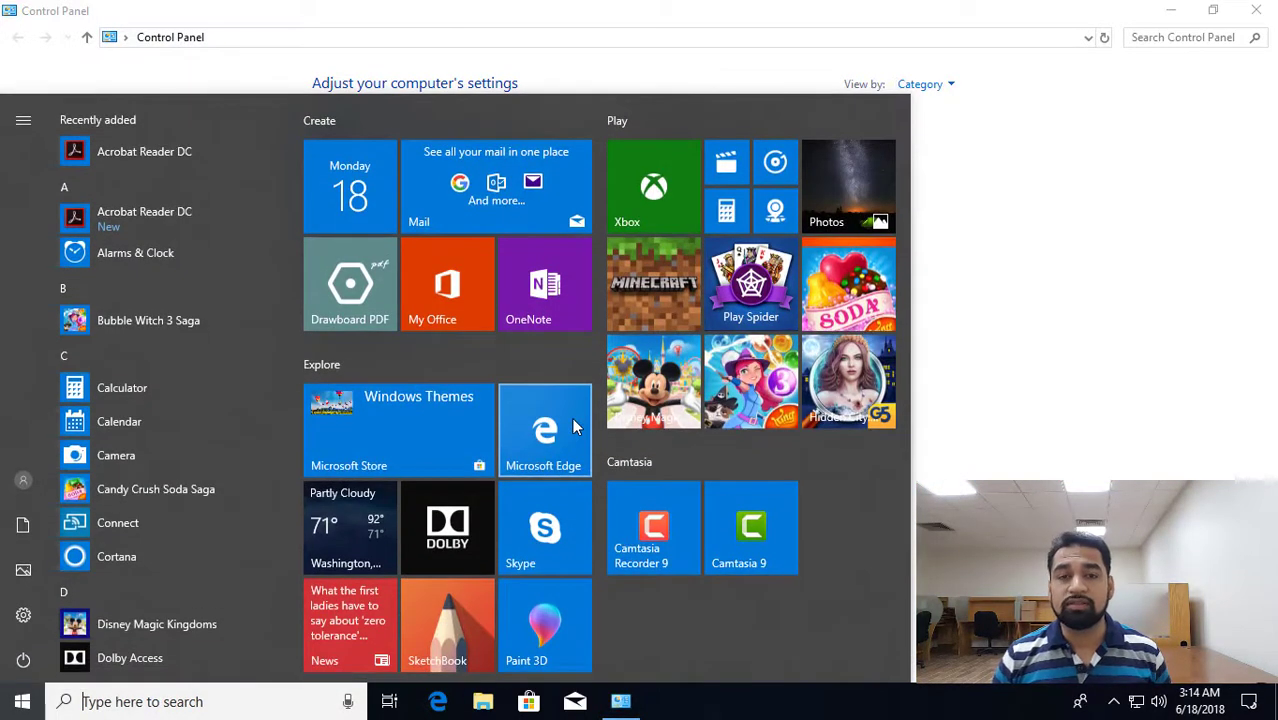
{"action": "type", "text": "control"}
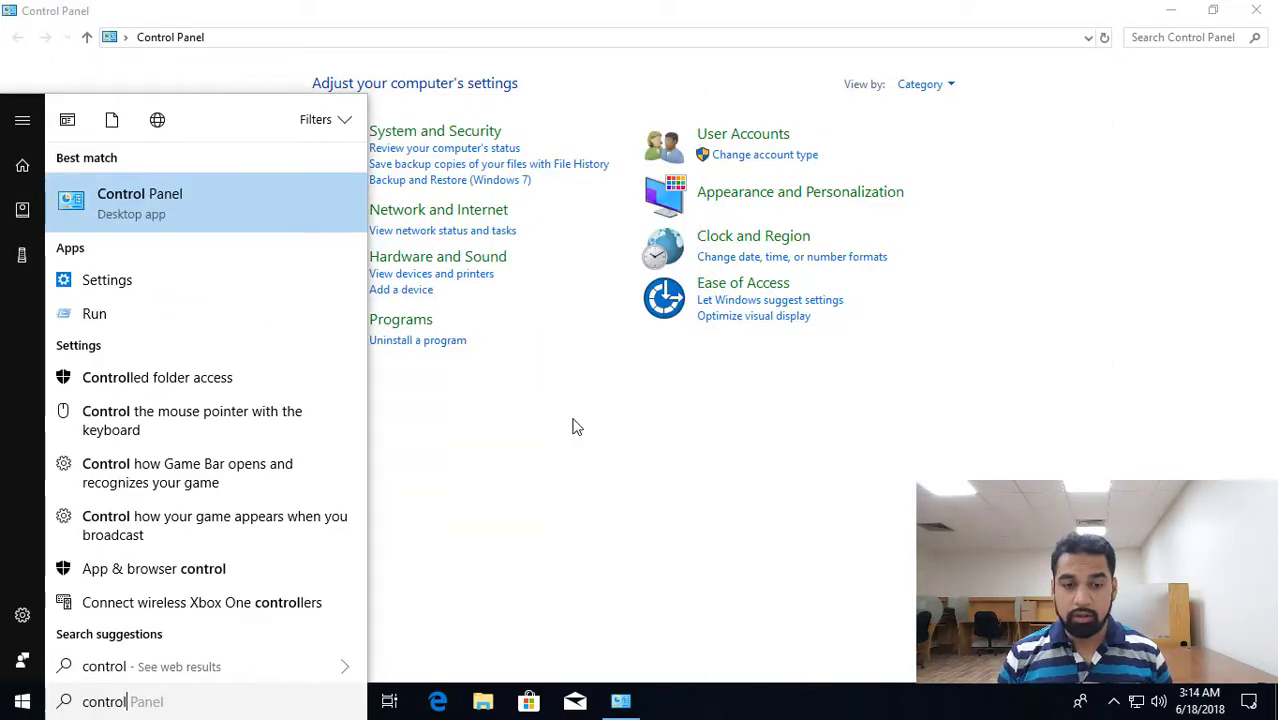
{"action": "key", "text": "Return"}
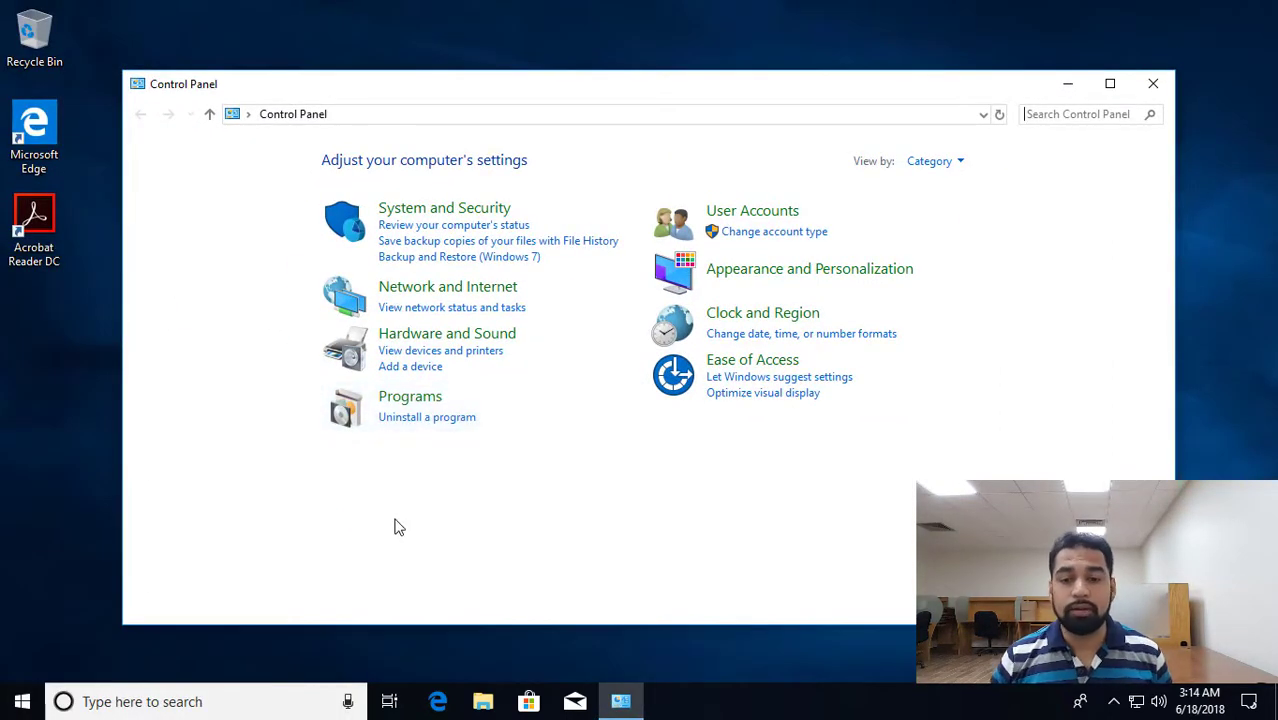
- Launch Control Panel with the Run command "control"
{"action": "key", "text": "super+r"}
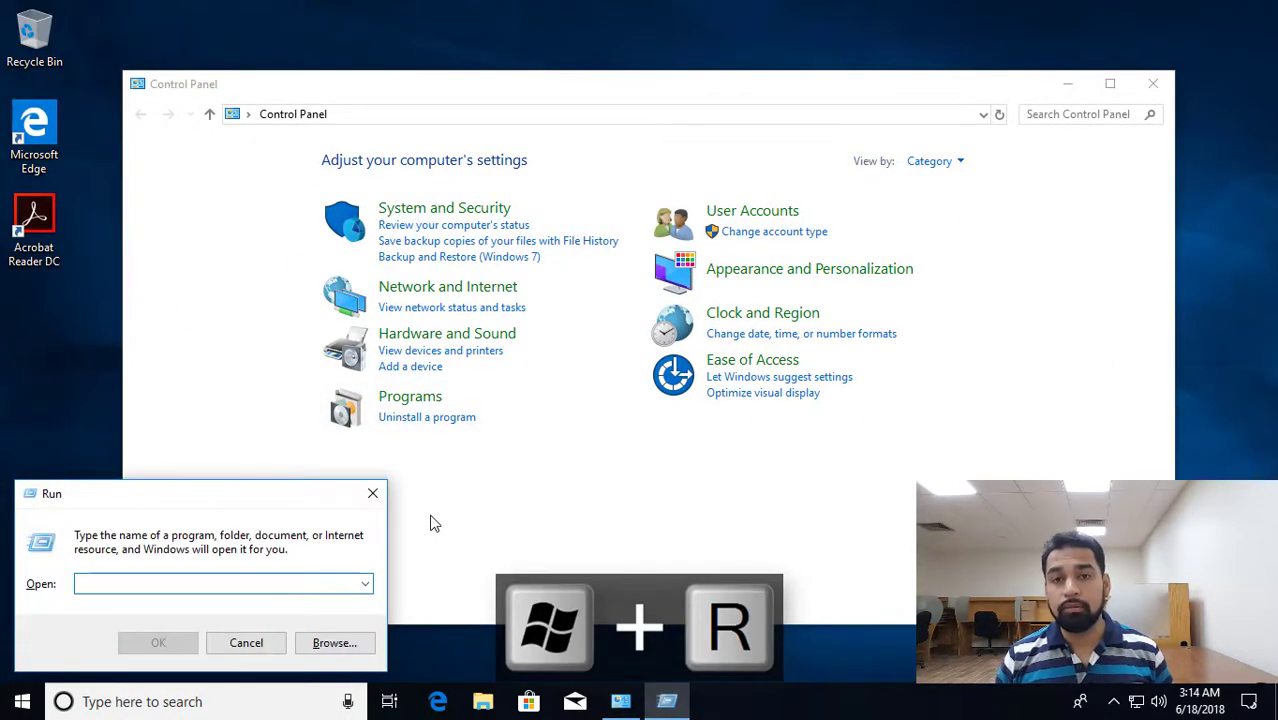
{"action": "type", "text": "control"}
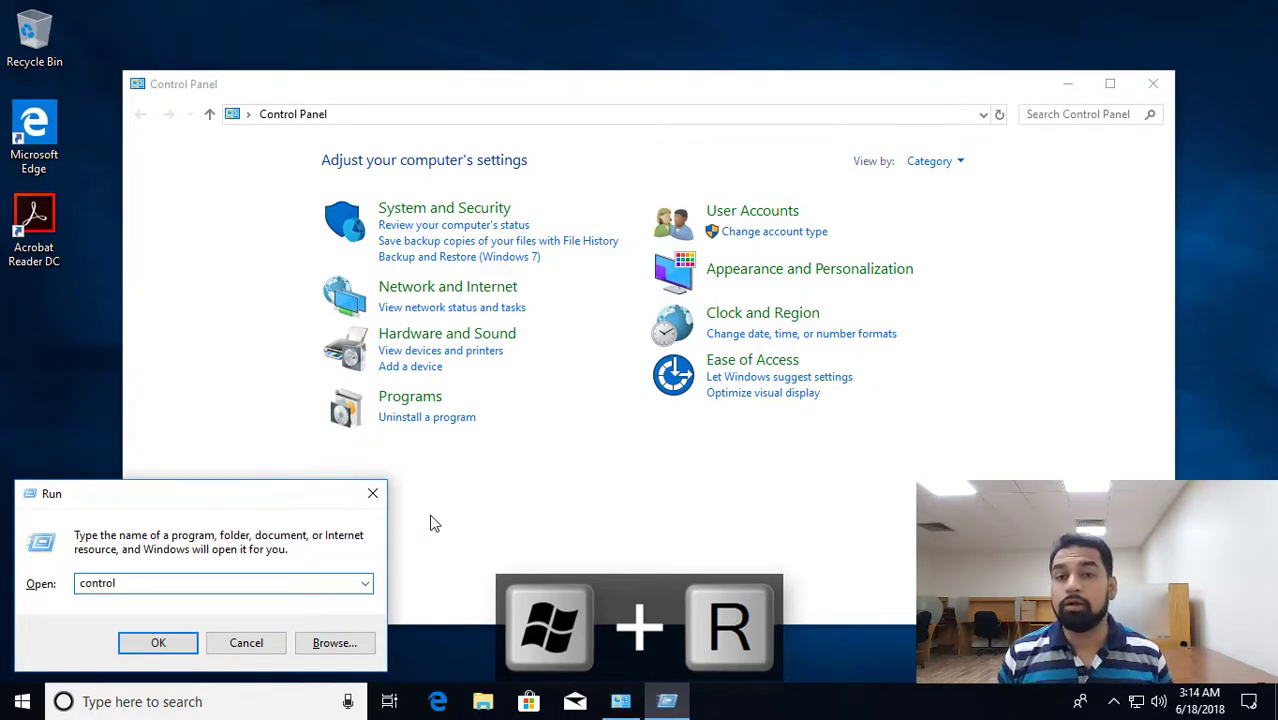
{"action": "key", "text": "Return"}
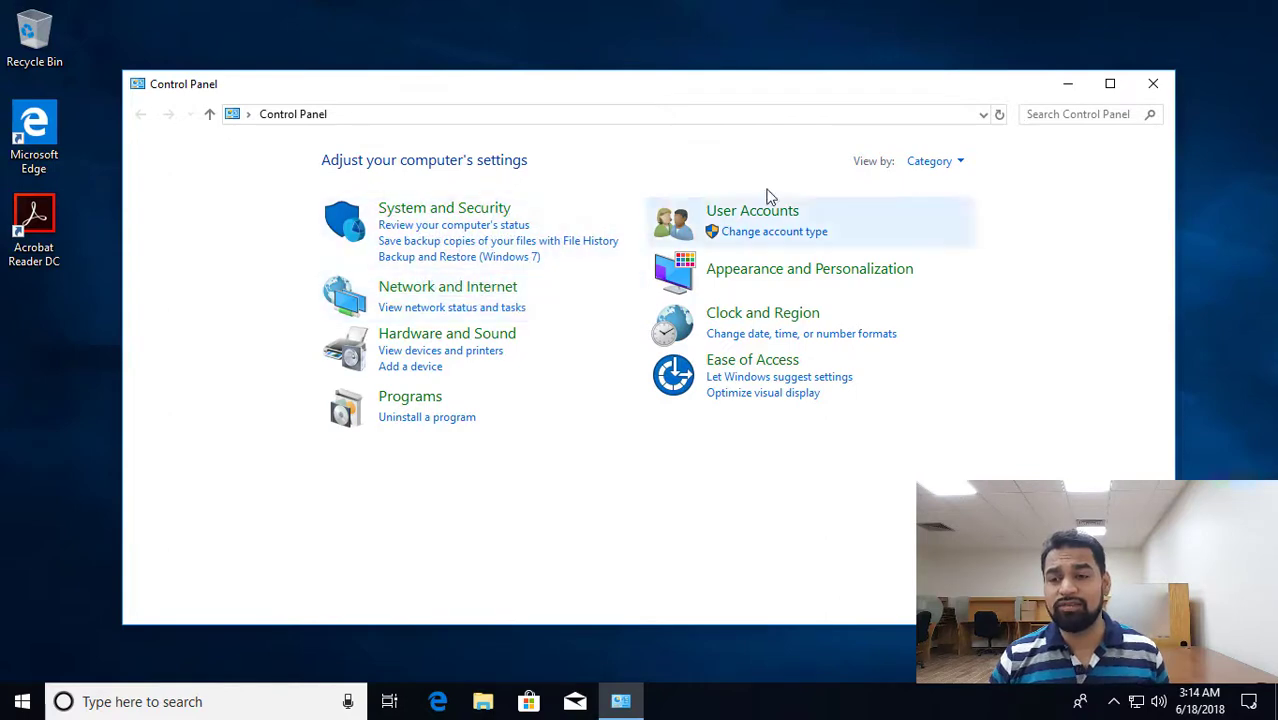
- Display the Control Panel items as Large icons in a maximized window, review them and close Control Panel
{"action": "left_click", "coordinate": [929, 163]}
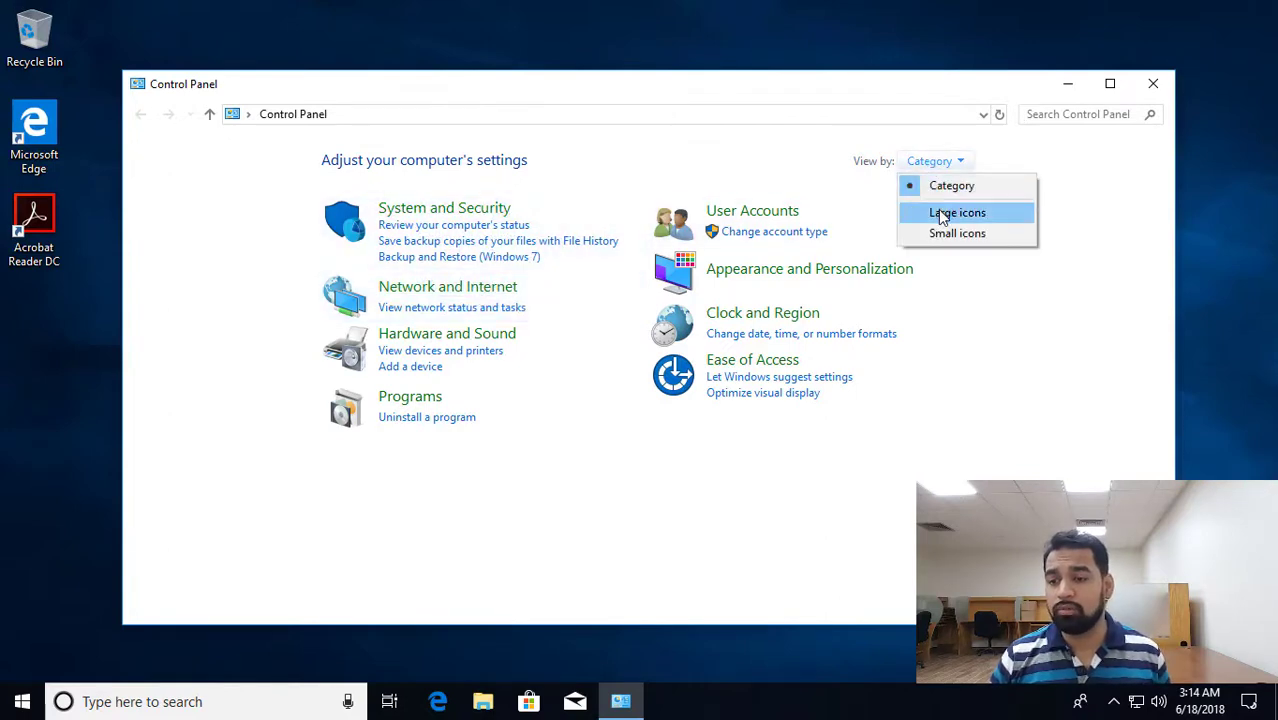
{"action": "left_click", "coordinate": [942, 213]}
{"action": "left_click", "coordinate": [1110, 84]}
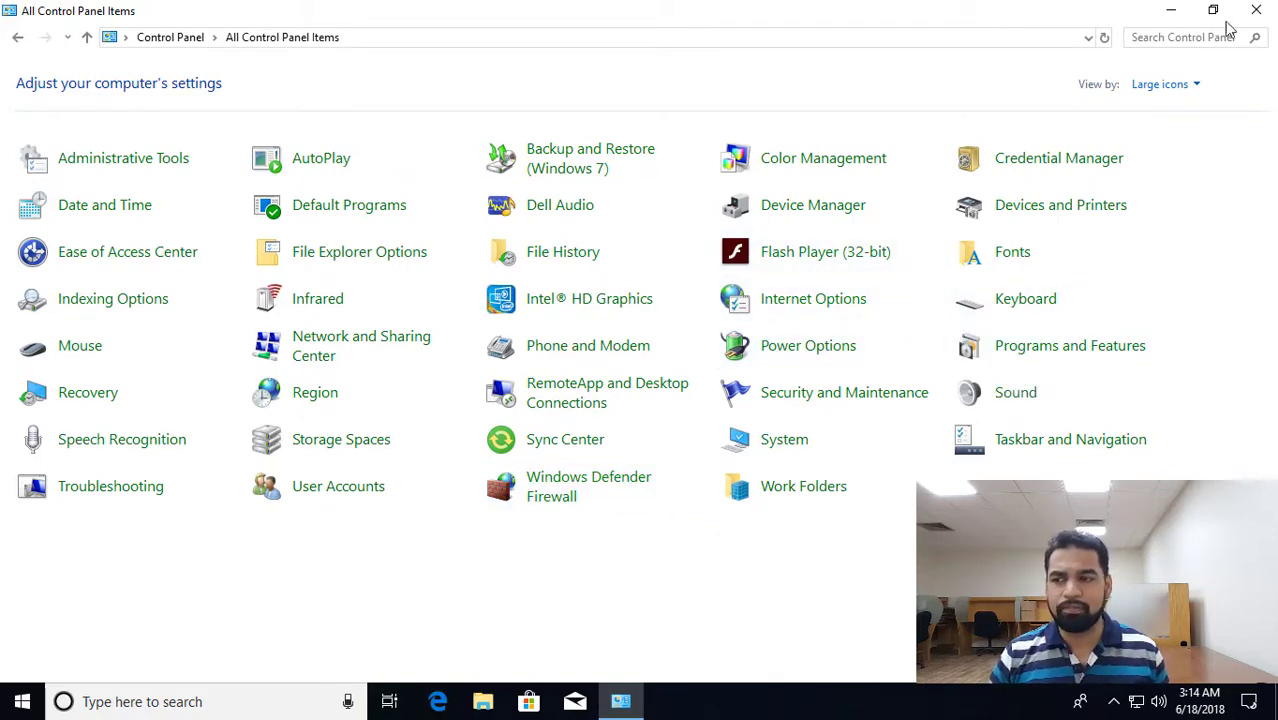
{"action": "left_click", "coordinate": [1254, 11]}
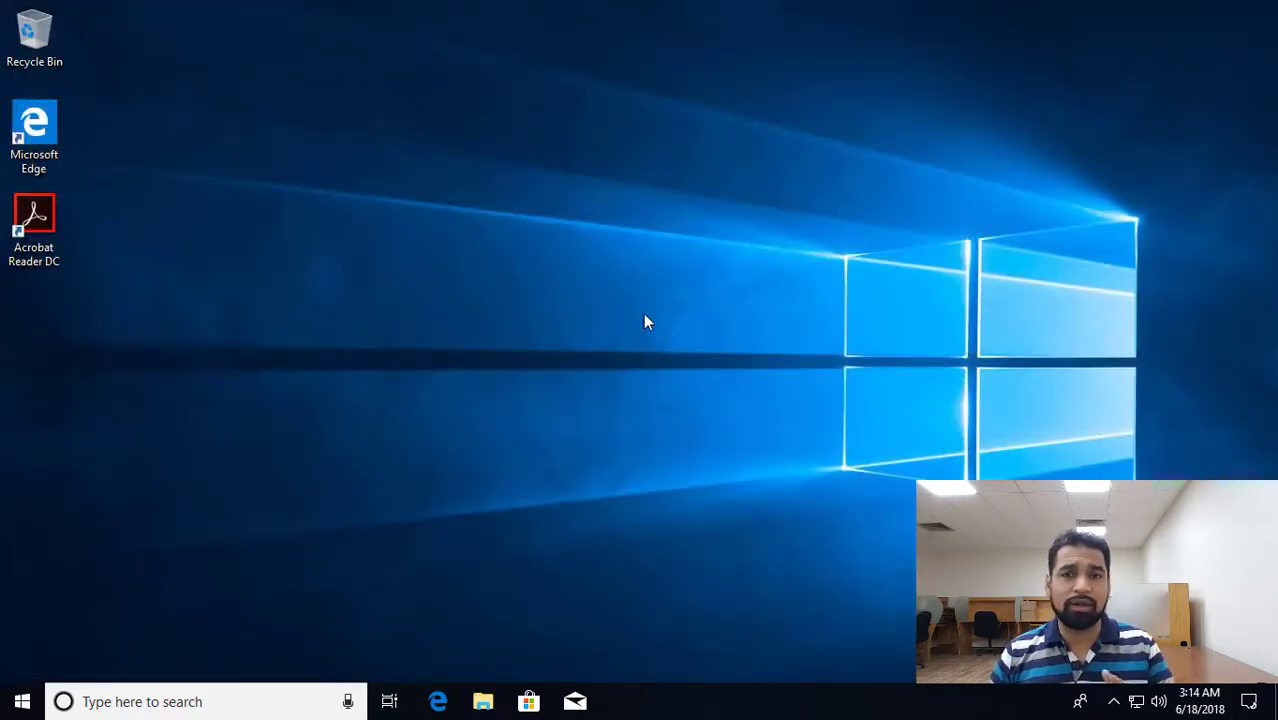